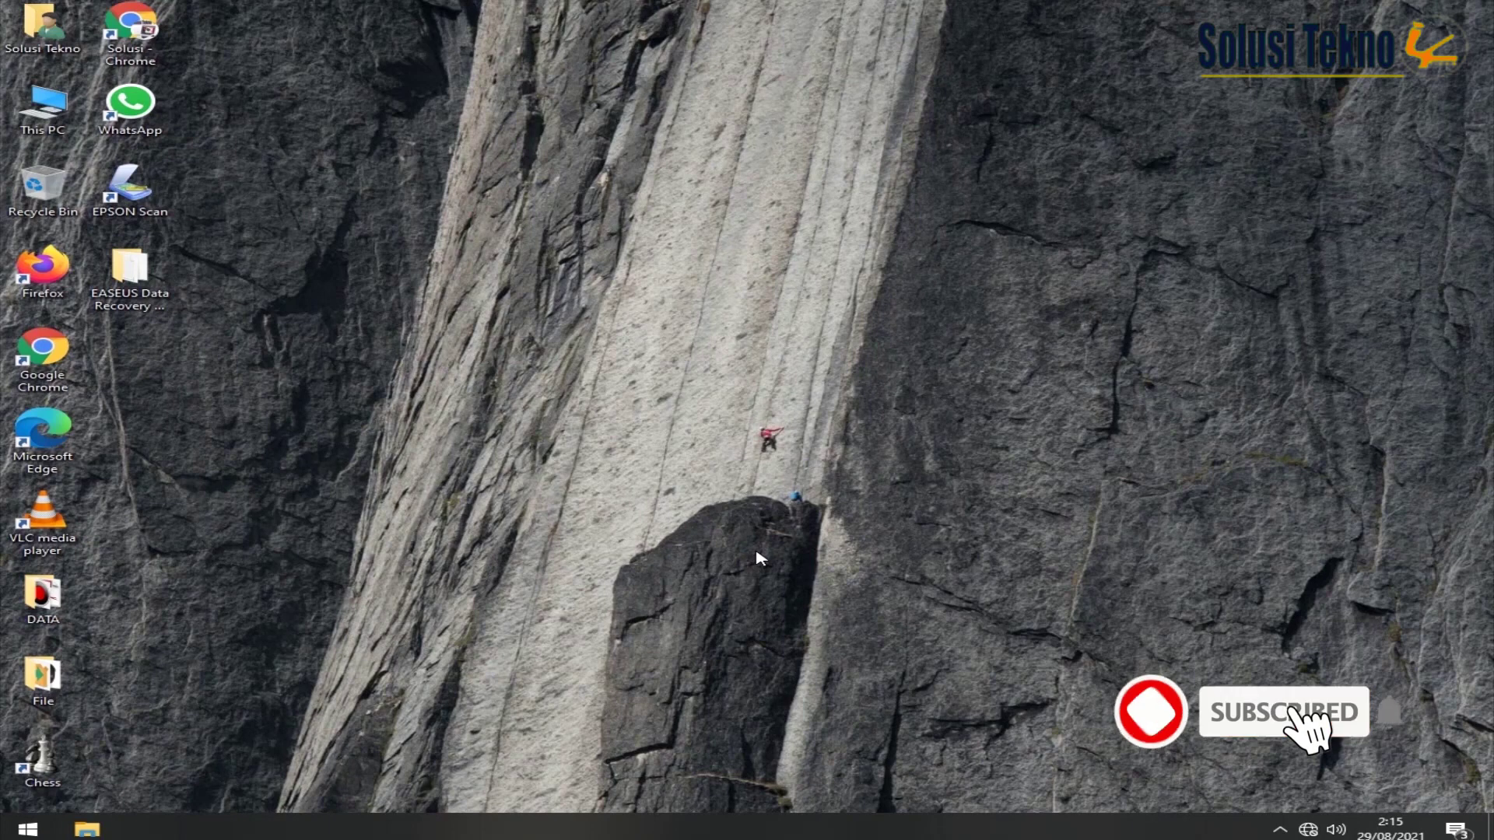
- Open This PC in a maximized window, look over the listed drives, and open USB Drive (H:)
double_click(42, 109)
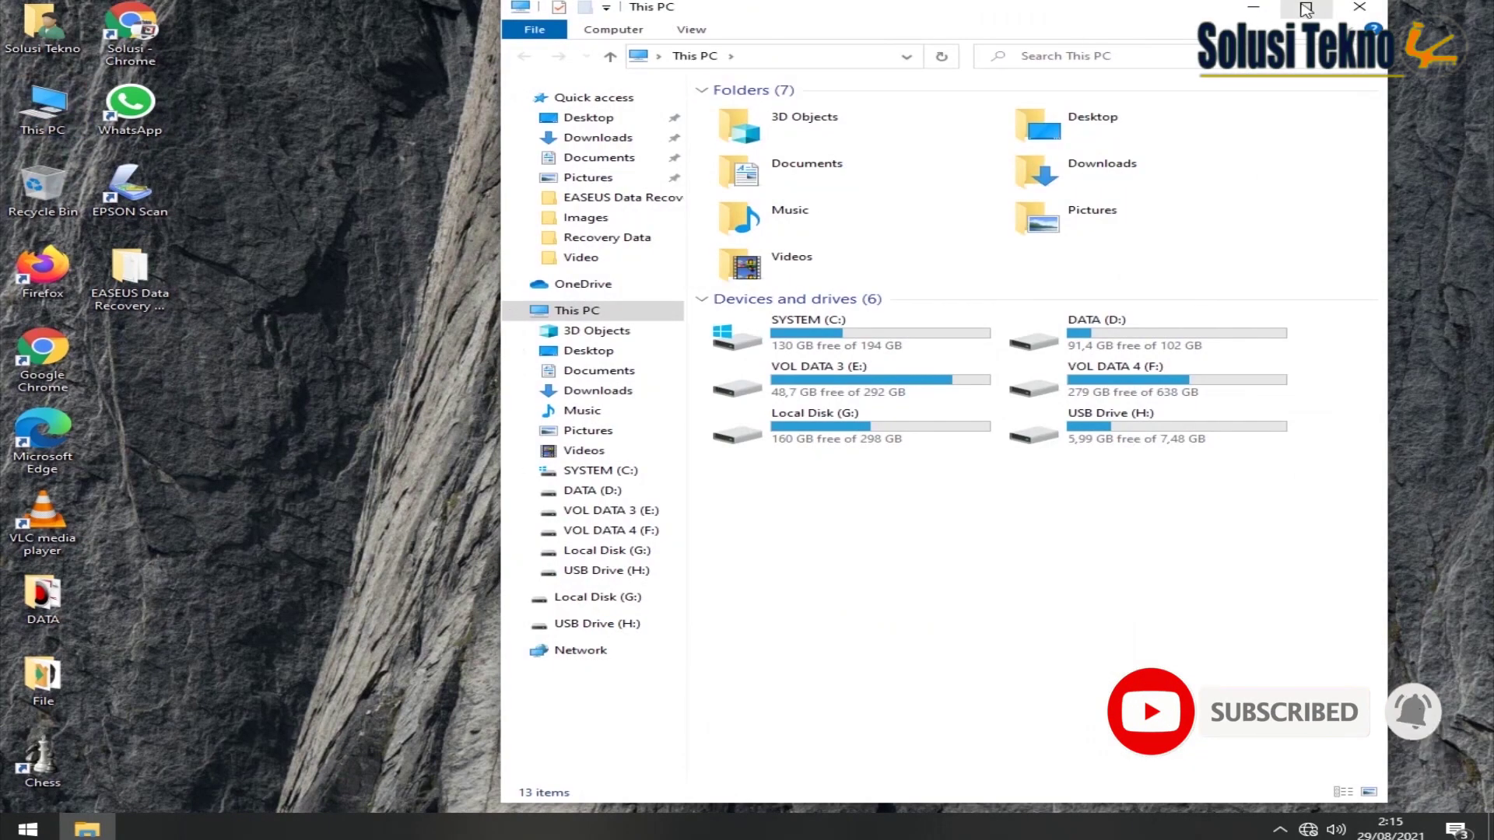
double_click(1307, 10)
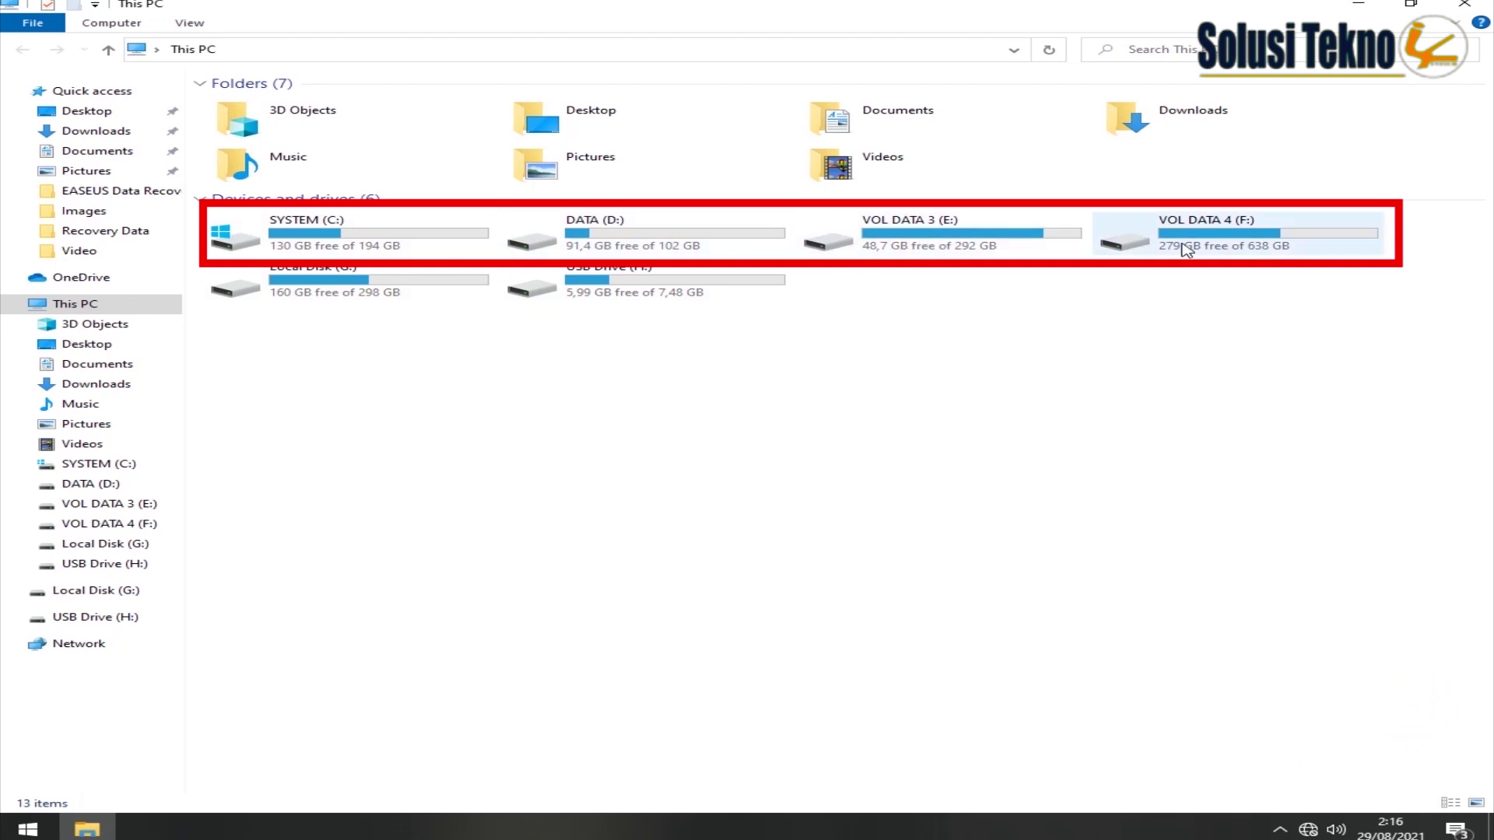
mouse_move(1220, 250)
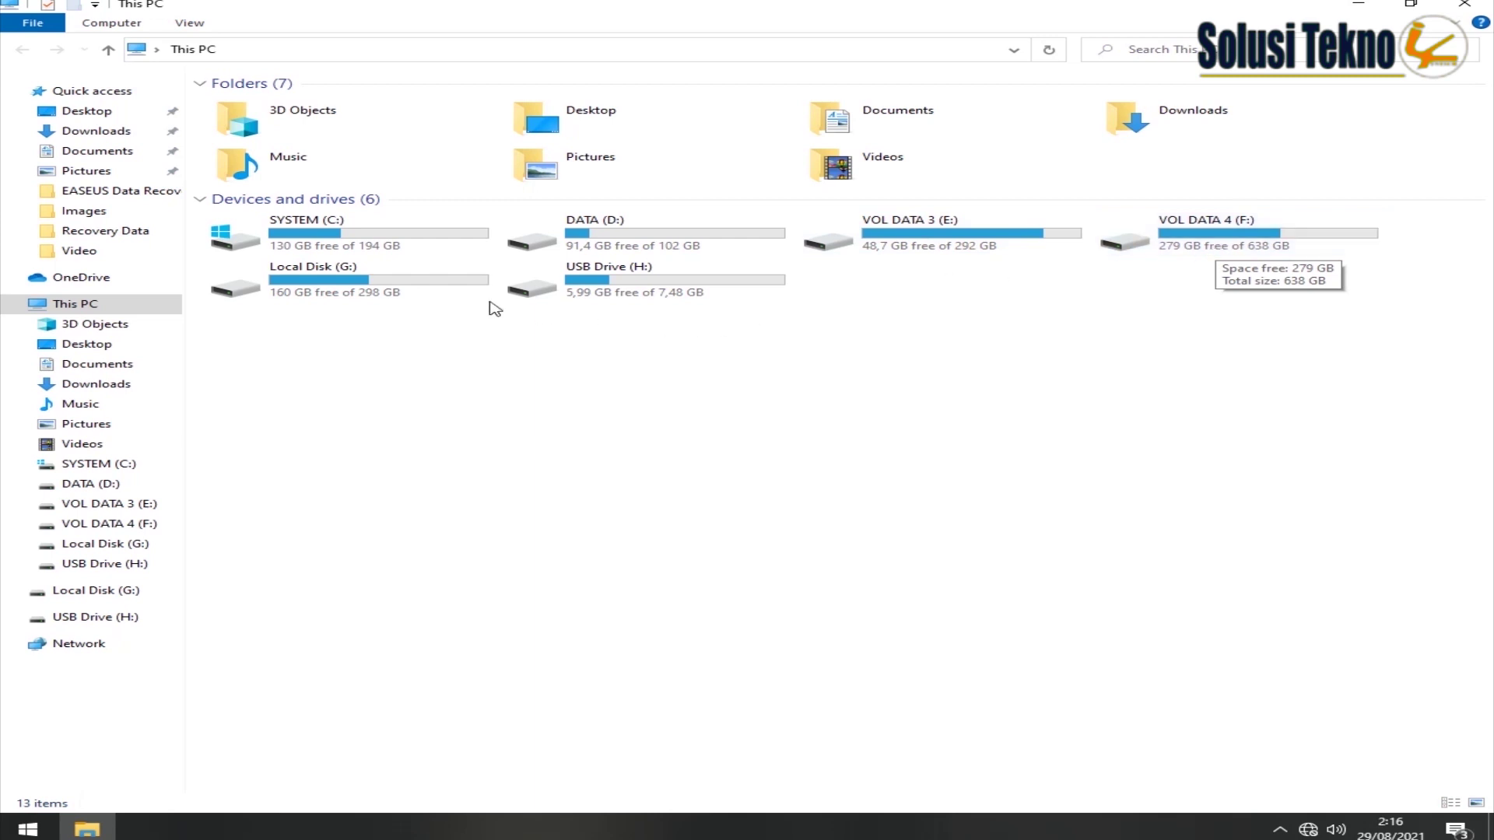
mouse_move(272, 287)
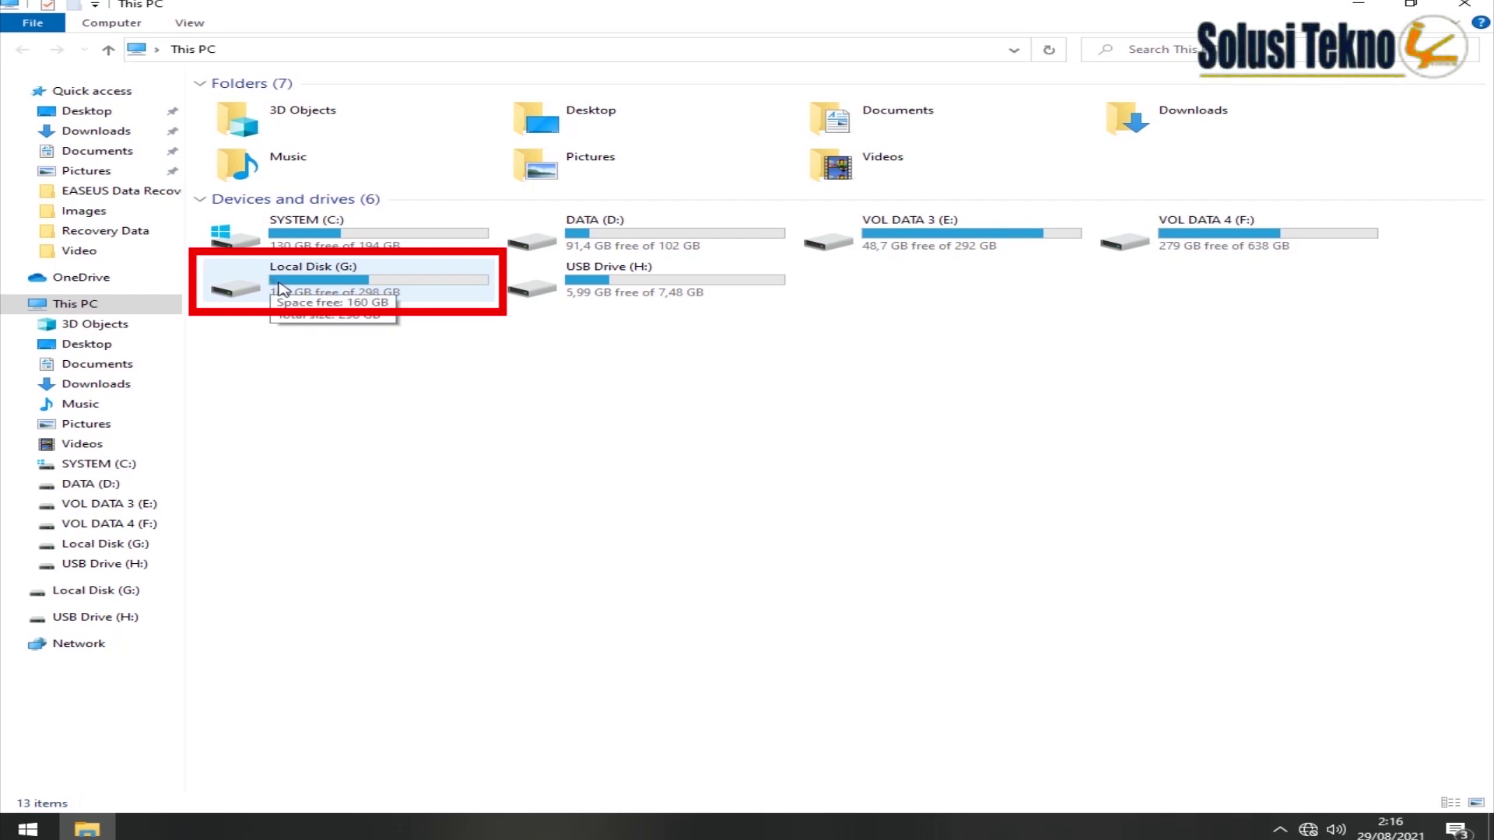
left_click(282, 289)
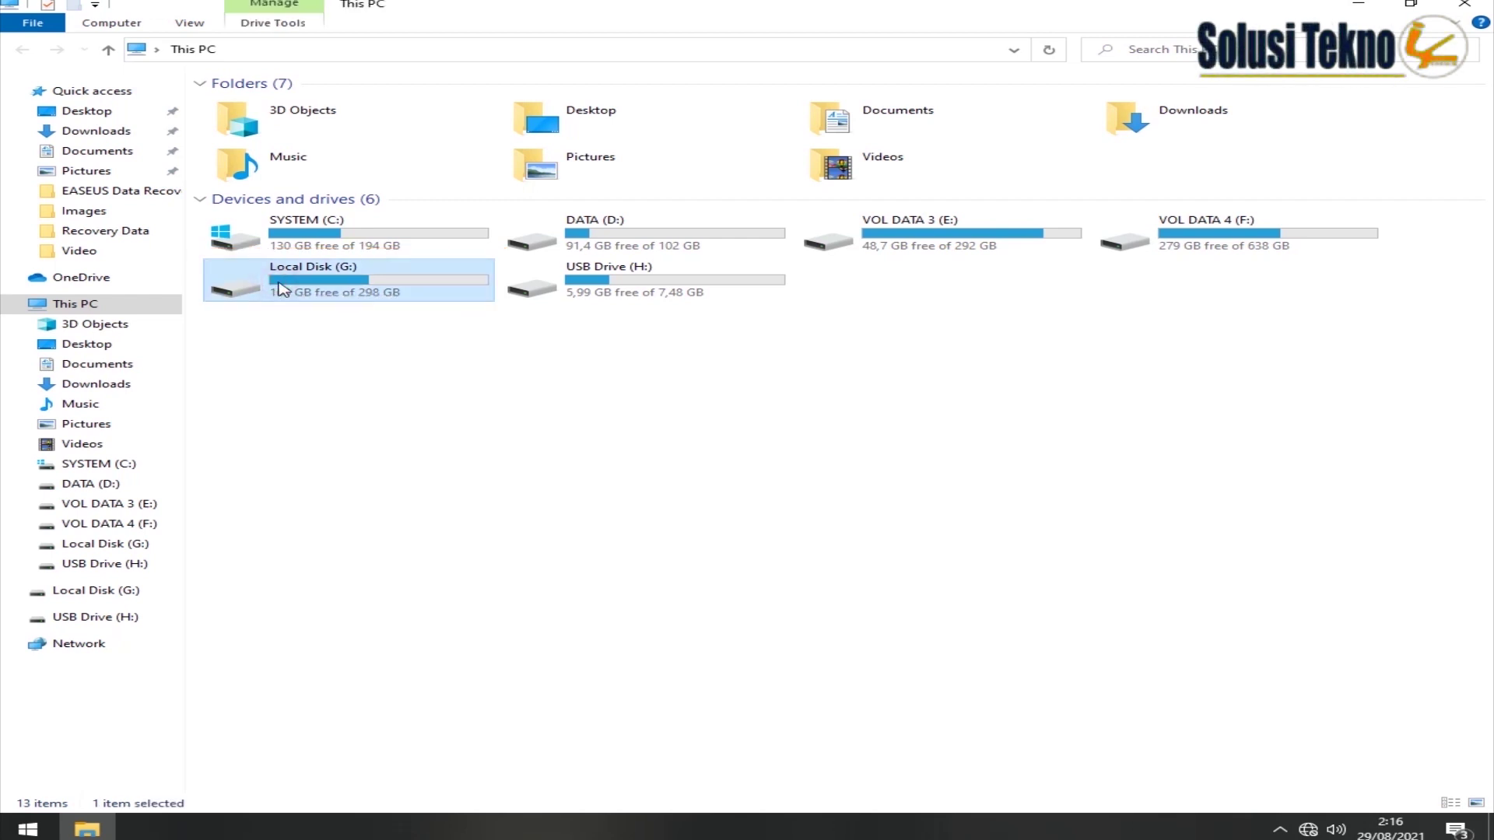
left_click(647, 281)
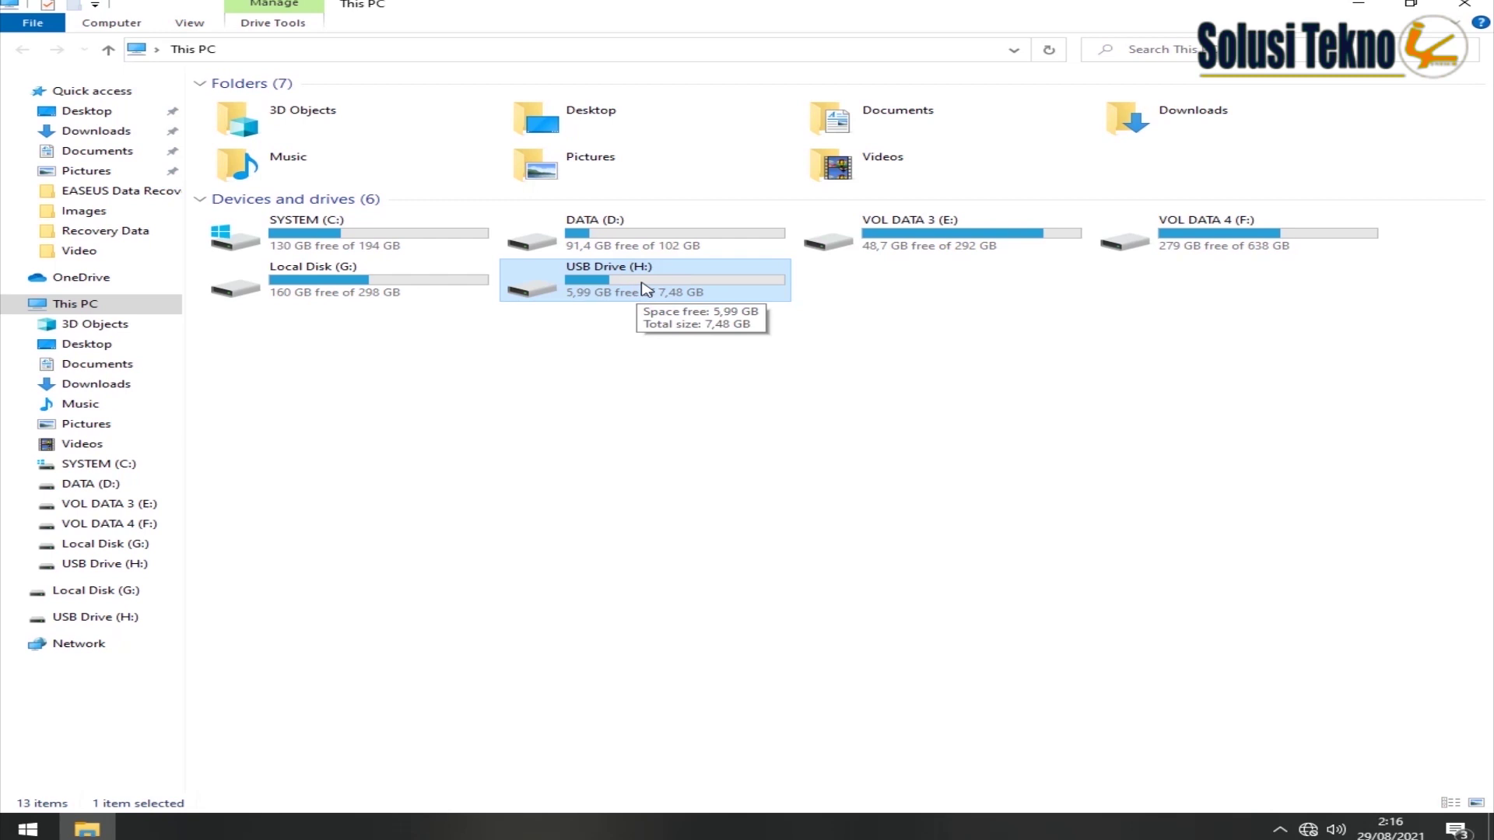
double_click(647, 286)
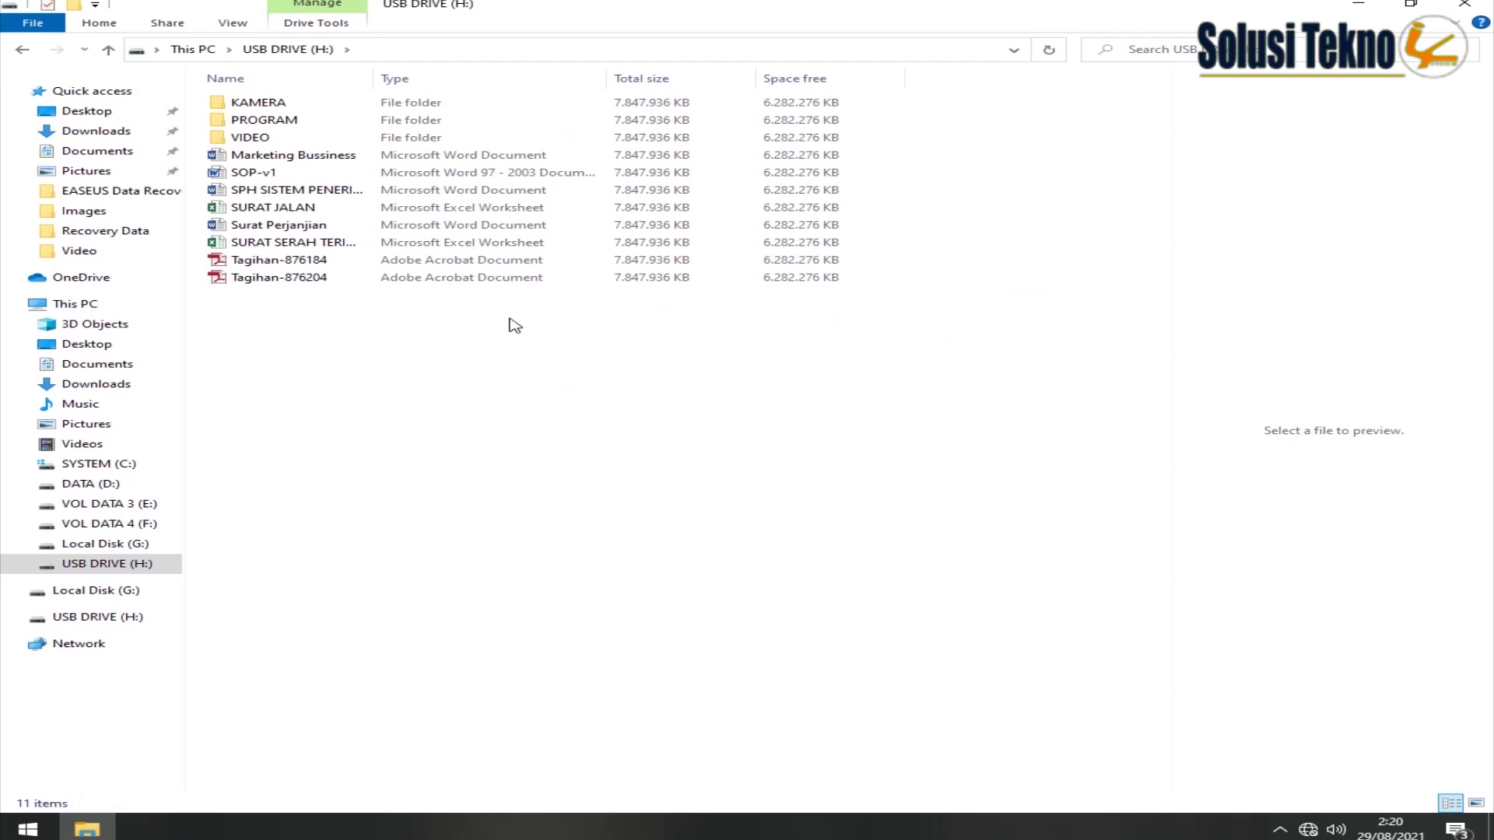
- Look over the USB drive's top-level items and the KAMERA folder with its Cilacap subfolder, returning to the drive's root
left_click(306, 109)
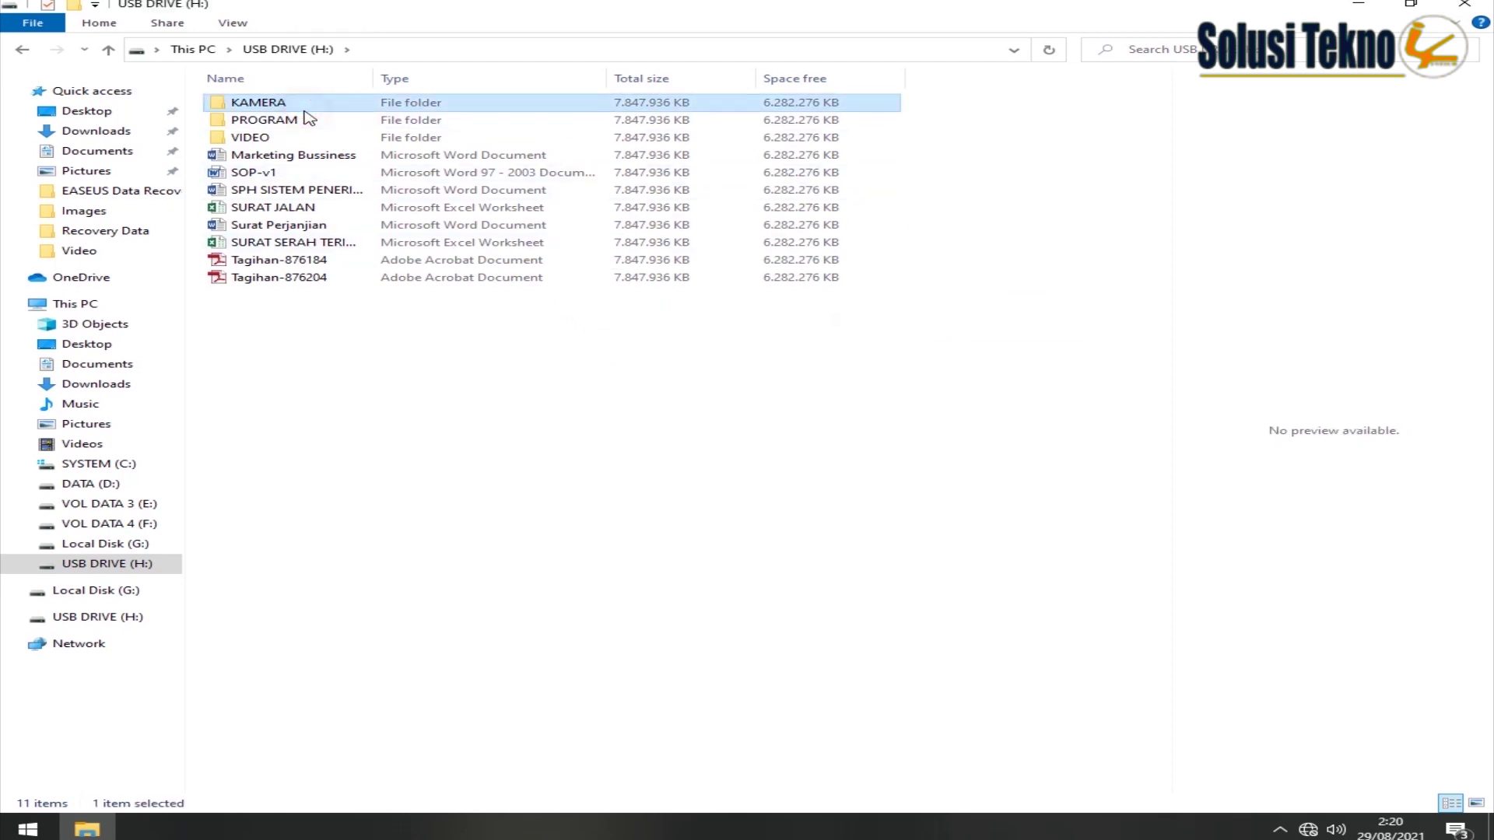
left_click(307, 119)
left_click(289, 138)
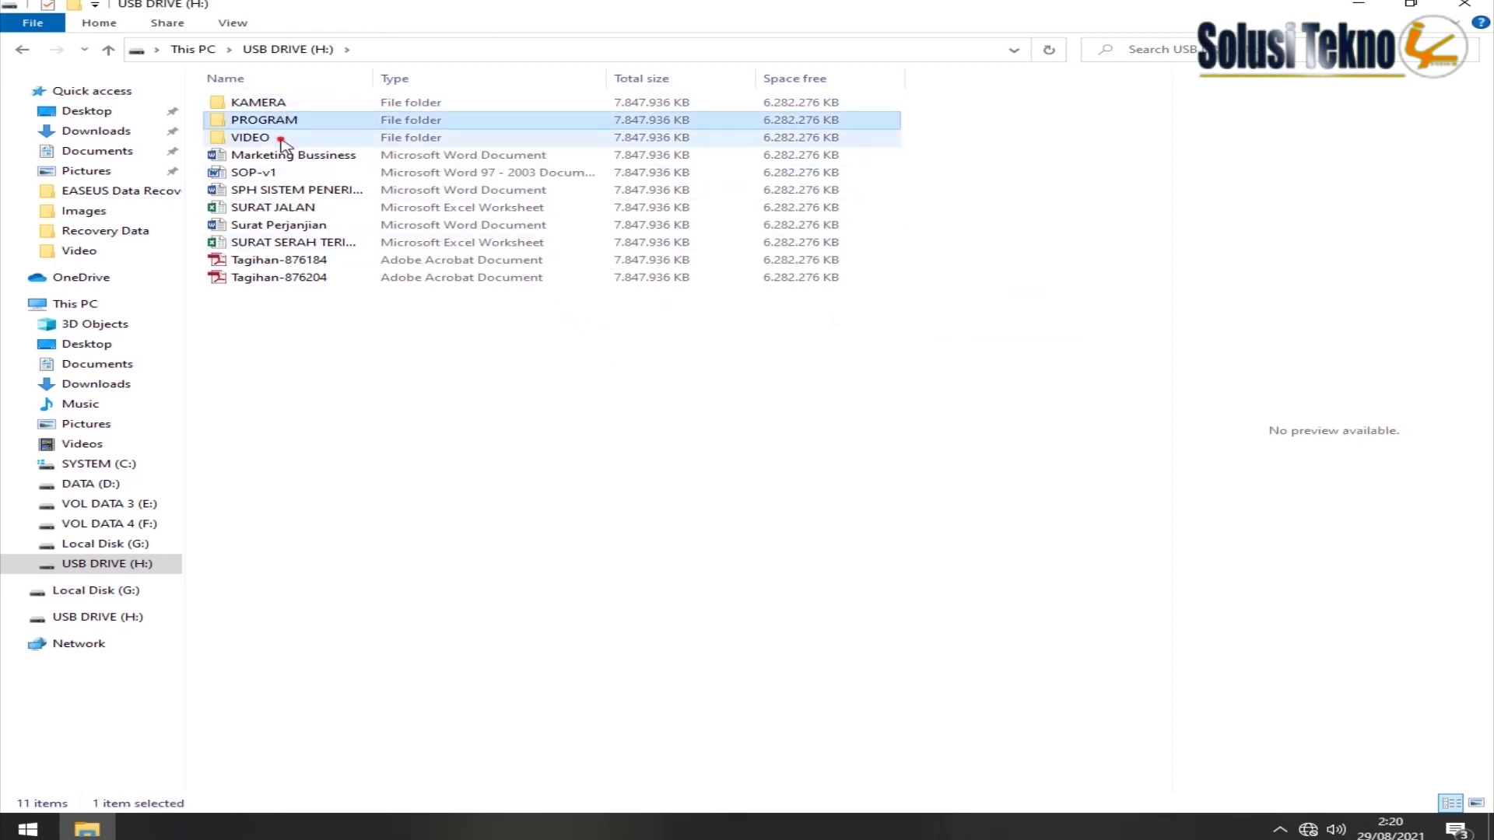
left_click(304, 315)
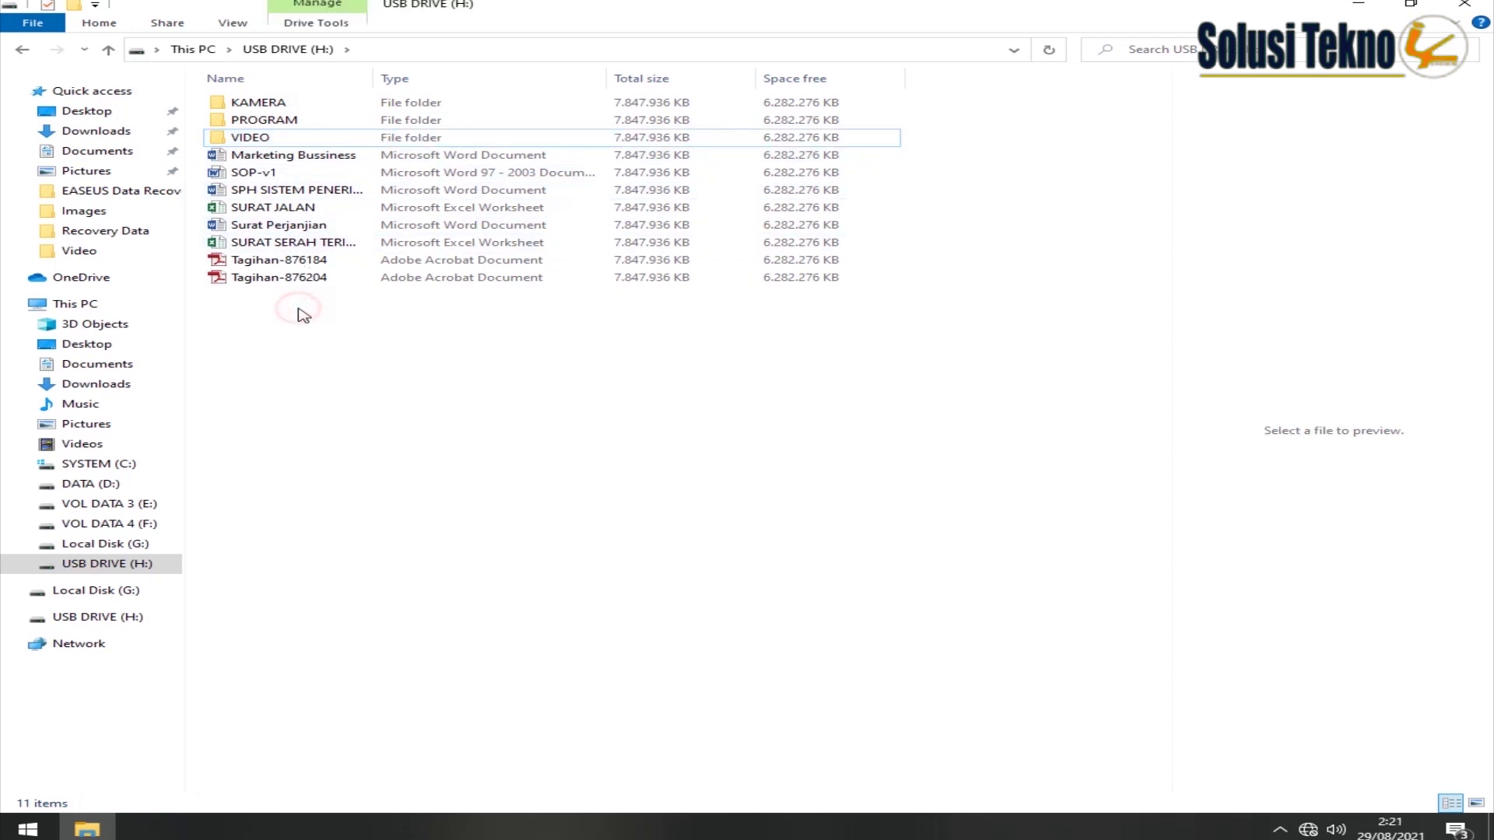
left_click(243, 105)
double_click(244, 105)
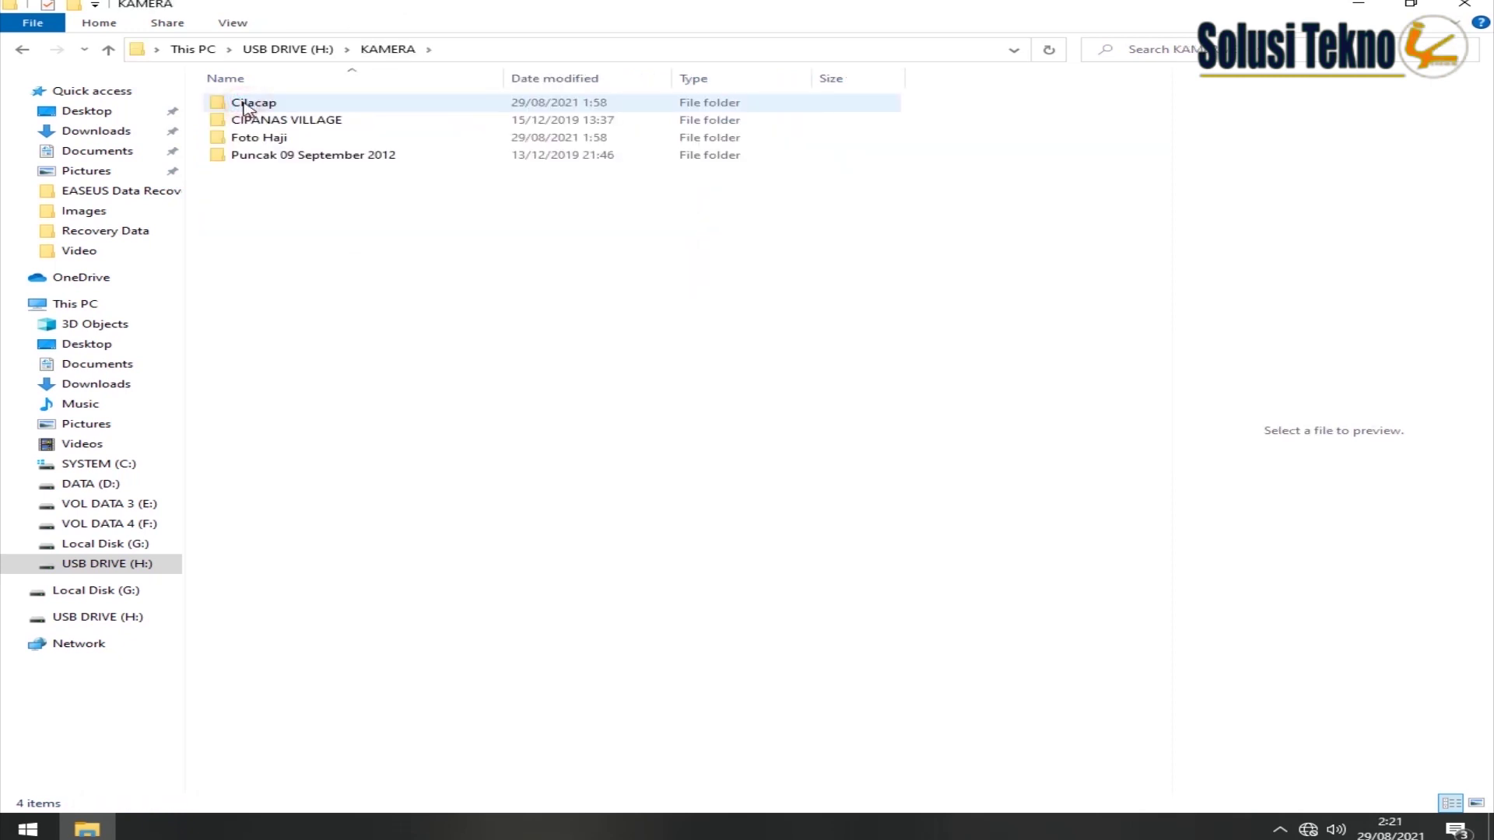
left_click(243, 105)
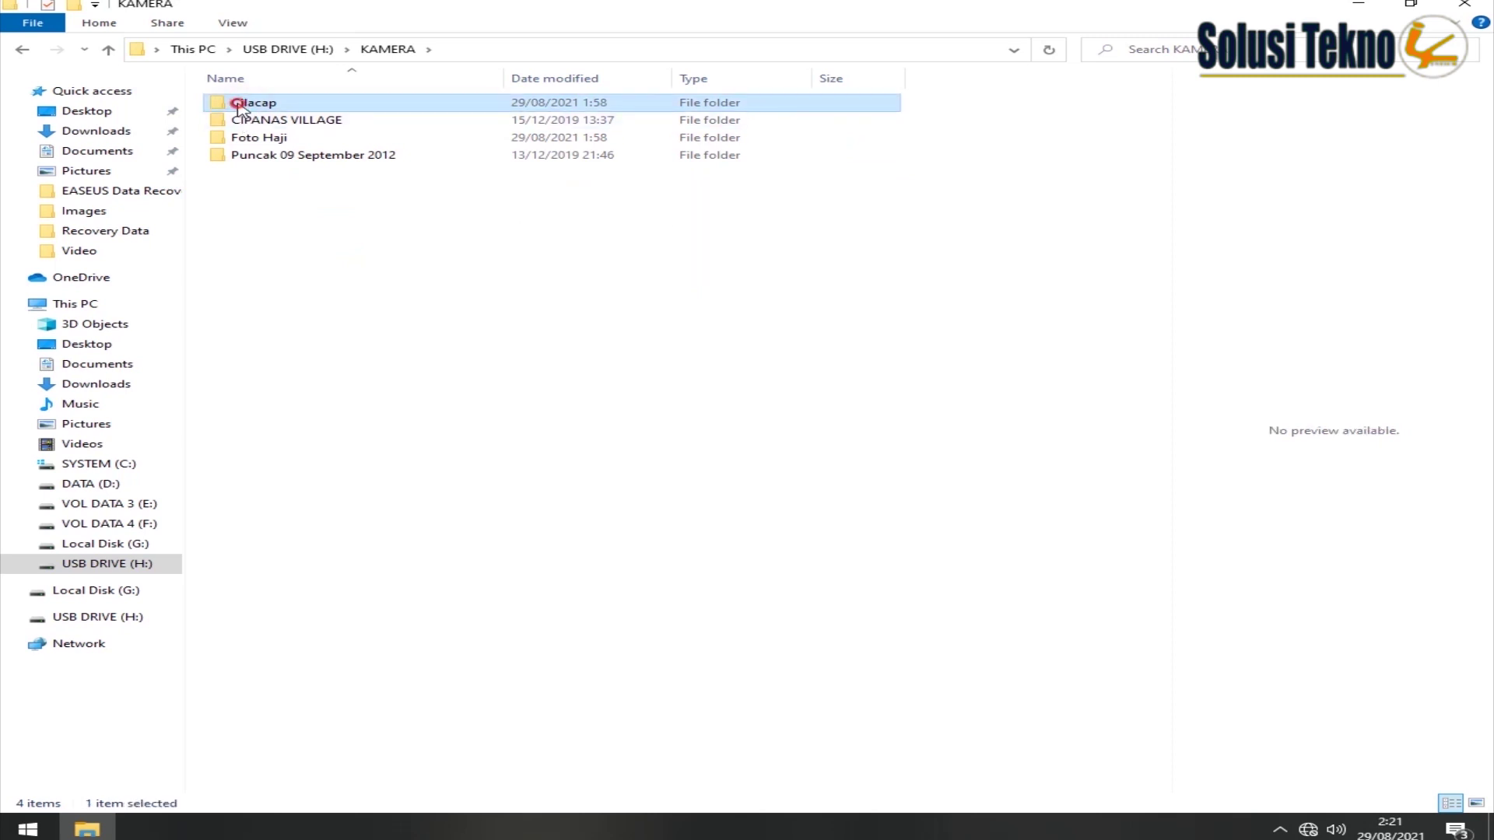
double_click(242, 106)
left_click(24, 49)
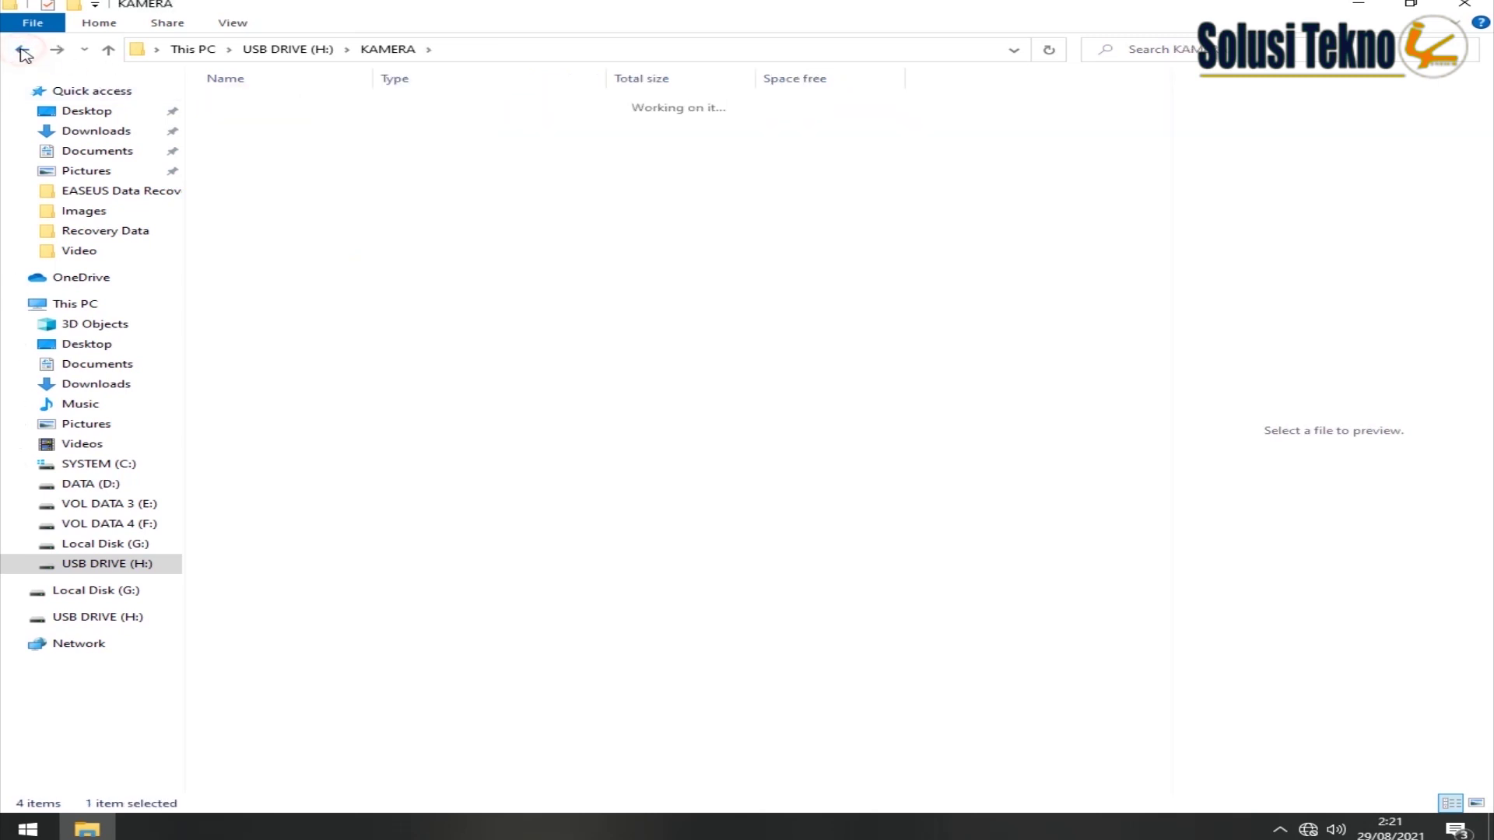
left_click(23, 49)
- View the contents of the PROGRAM and VIDEO folders, returning to the USB drive's root
left_click(267, 123)
double_click(266, 123)
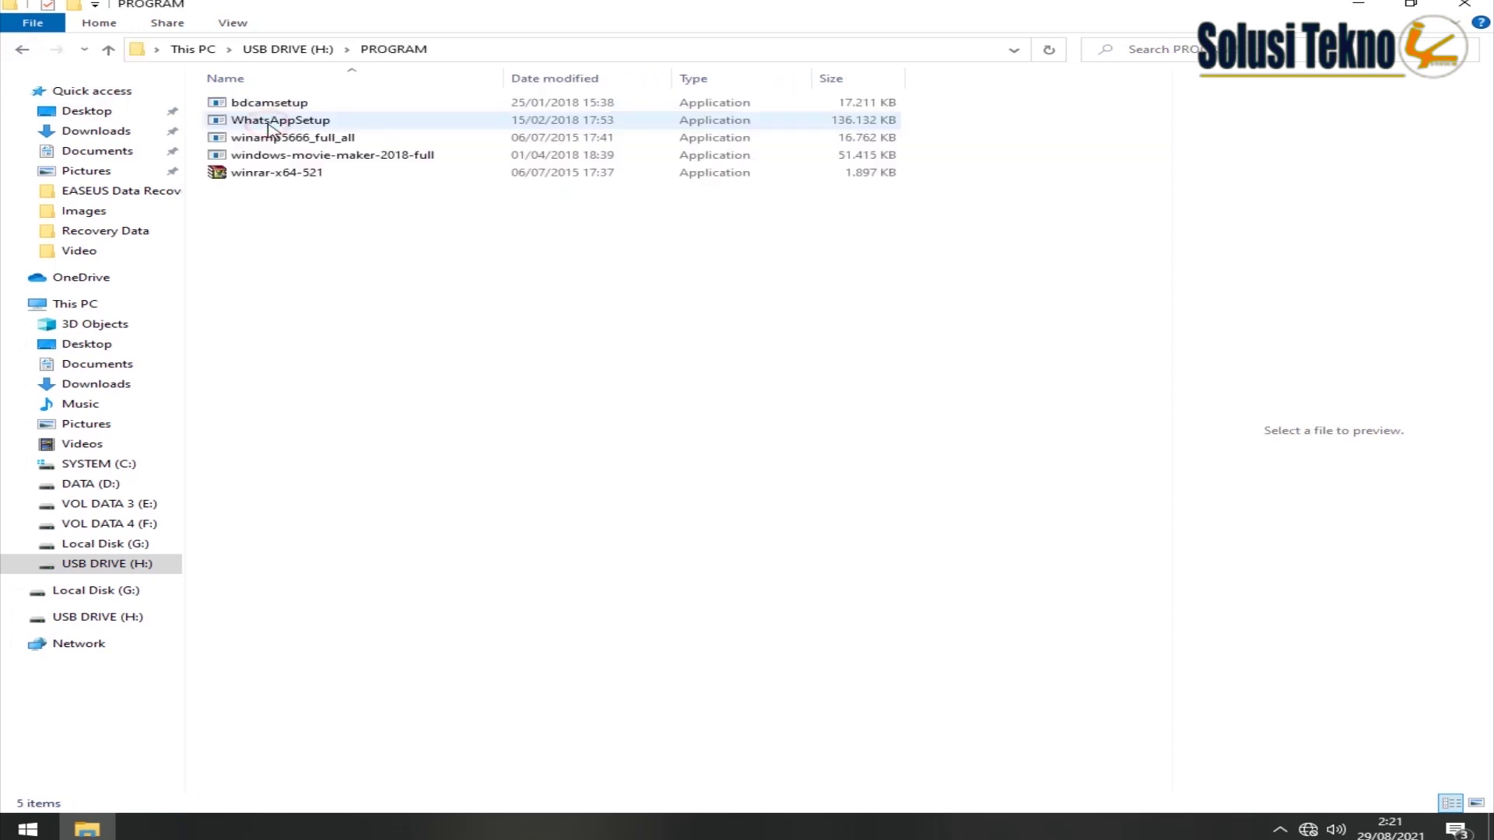
left_click(23, 50)
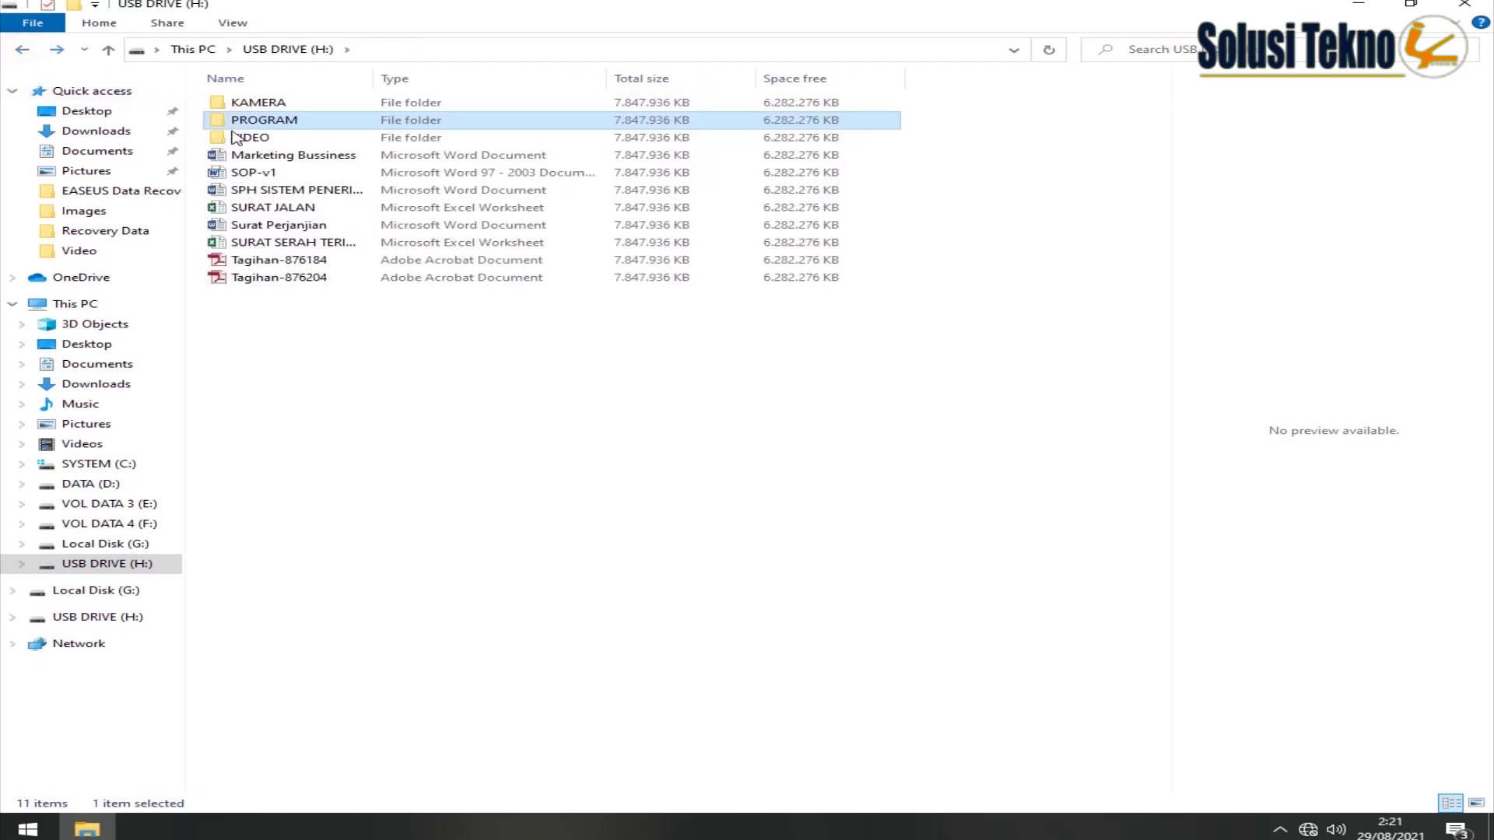
double_click(264, 138)
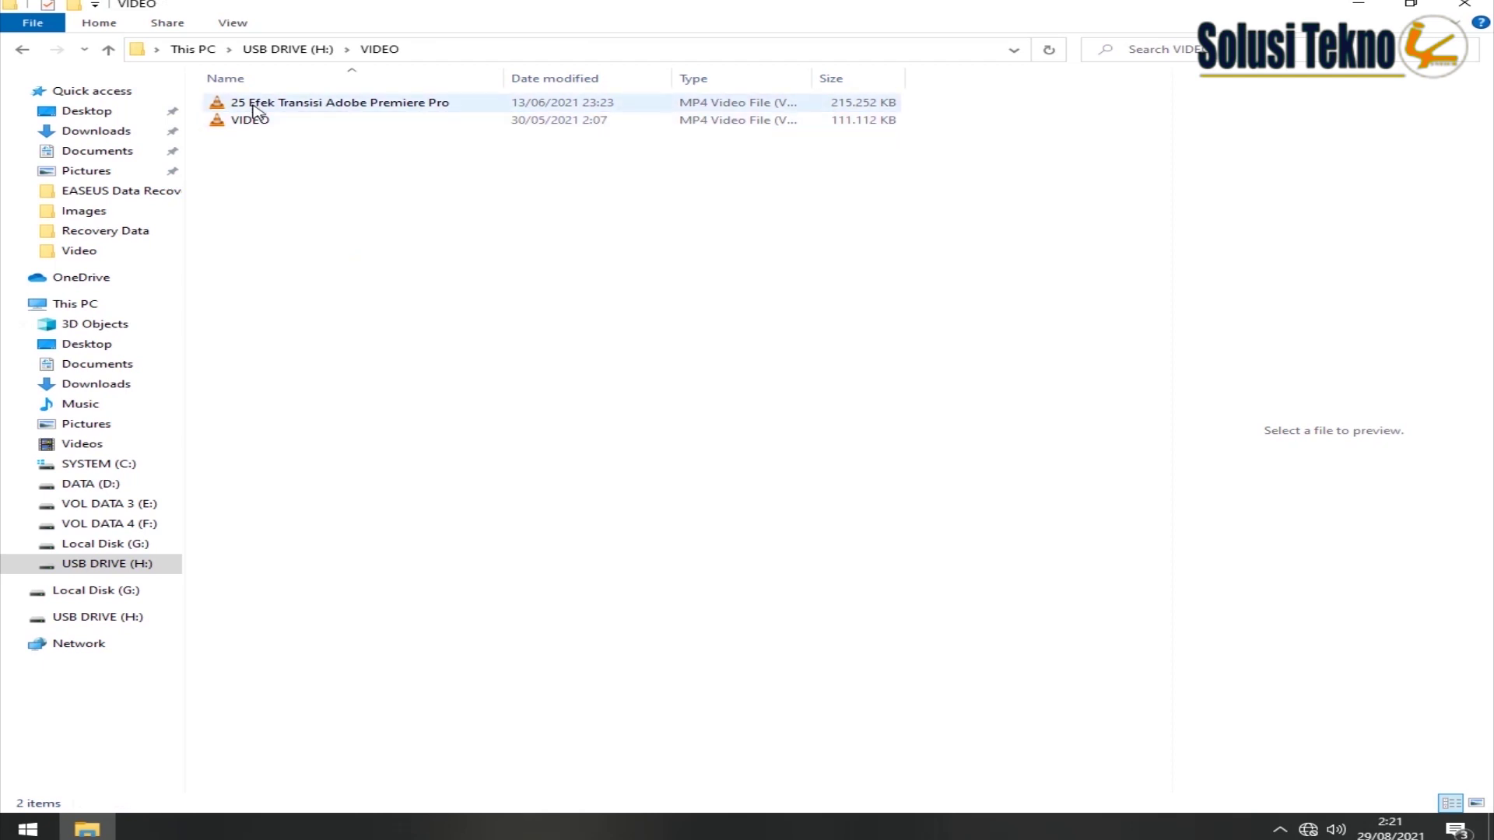
left_click(22, 49)
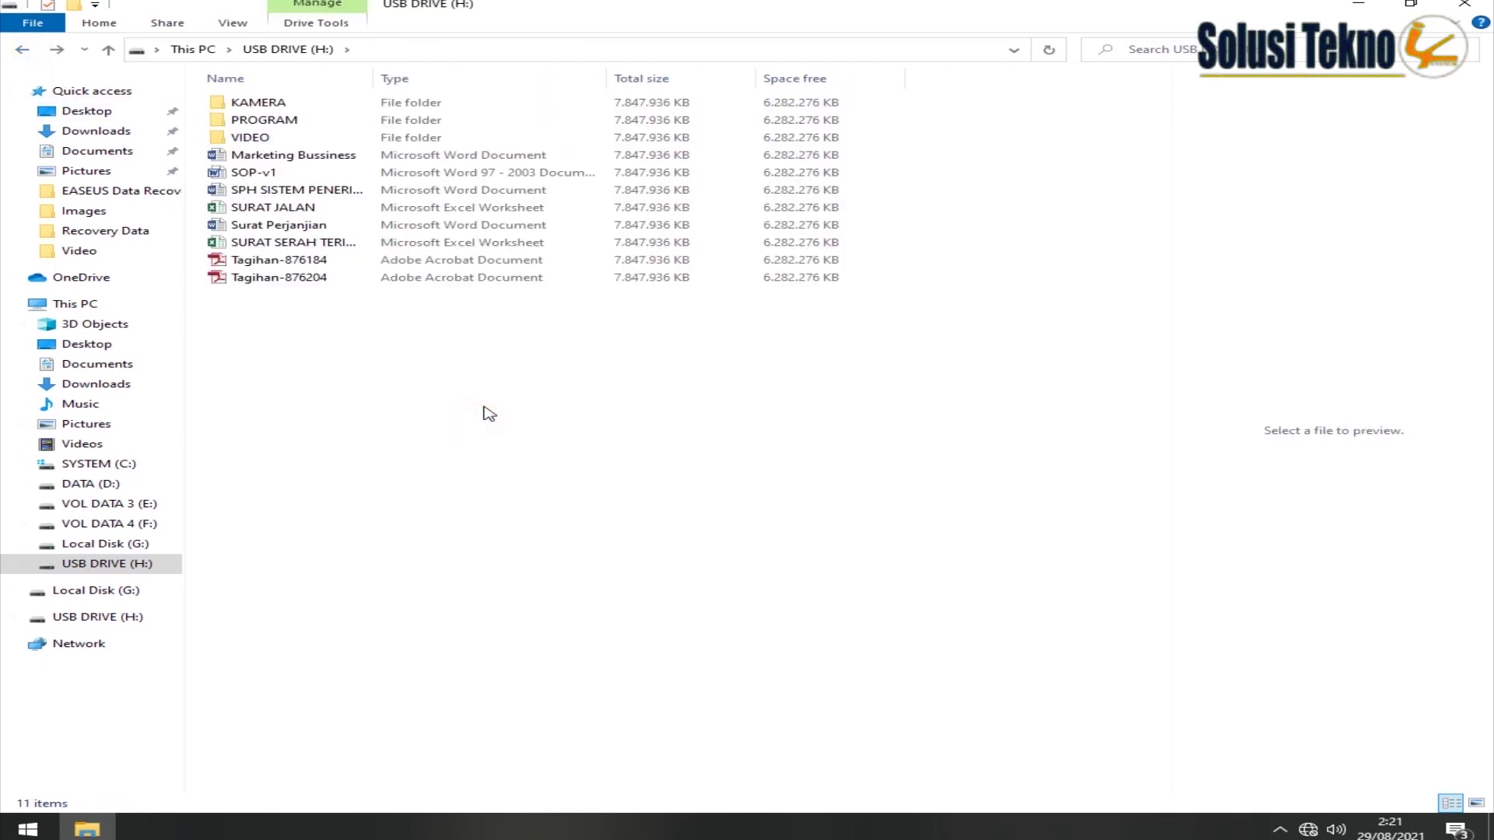
- Quick-format USB DRIVE (H:) with the default FAT32 file system and 4096-byte allocation unit size, and close the format dialog
left_click(97, 616)
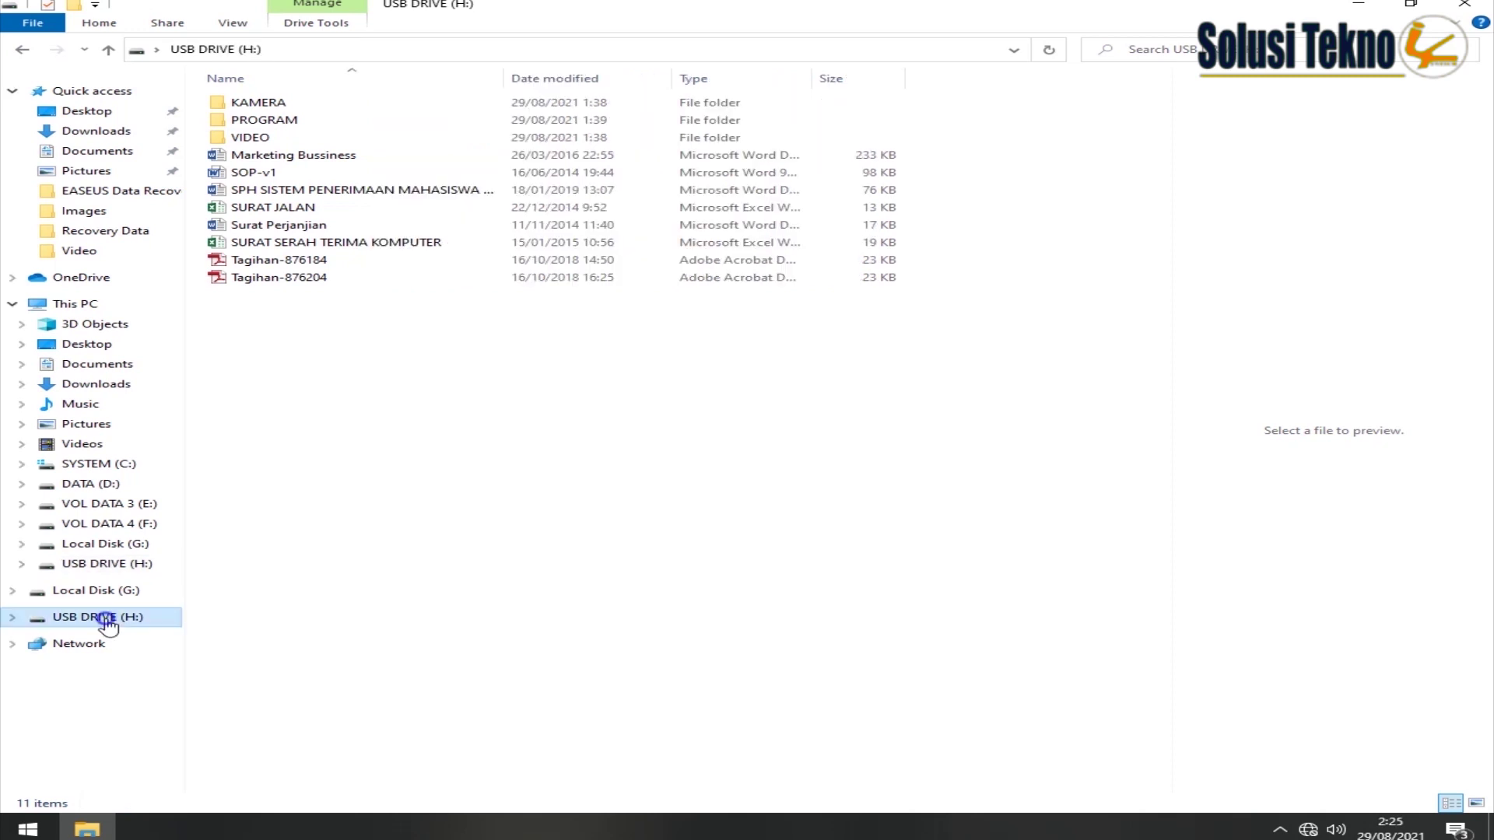
right_click(106, 620)
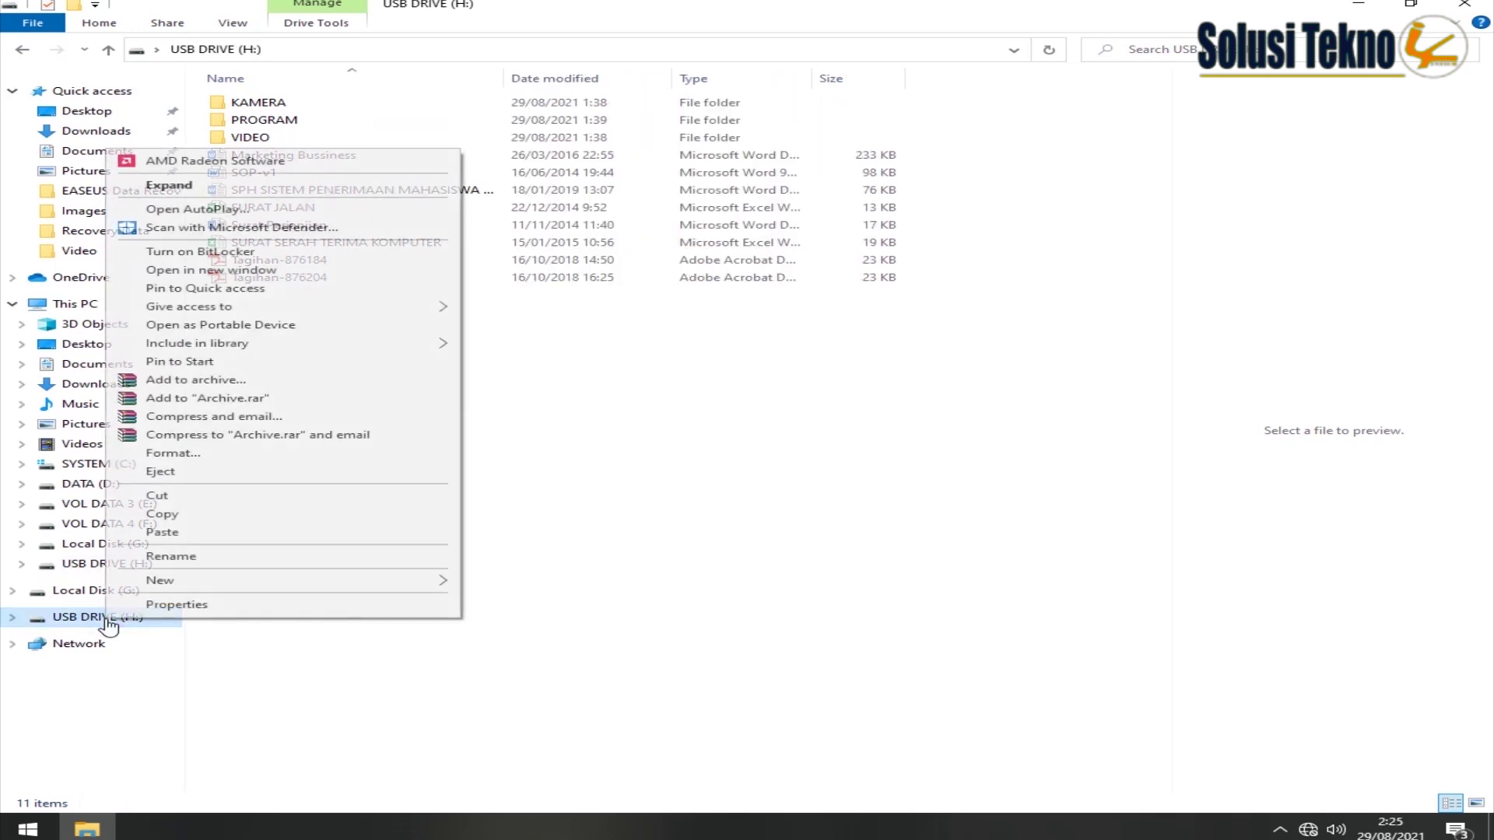
left_click(192, 459)
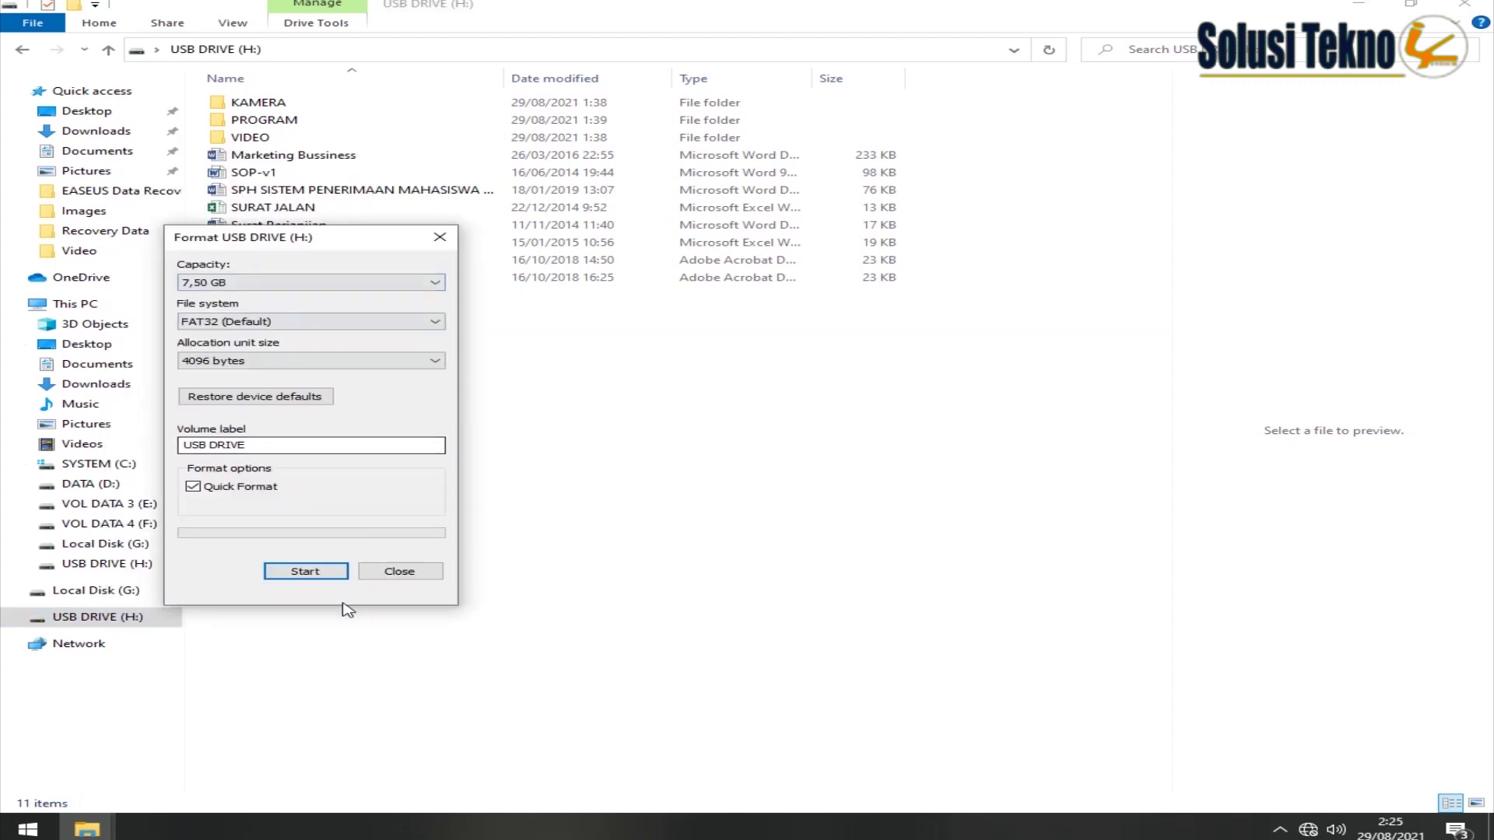
left_click_drag(366, 239, 483, 335)
left_click(454, 667)
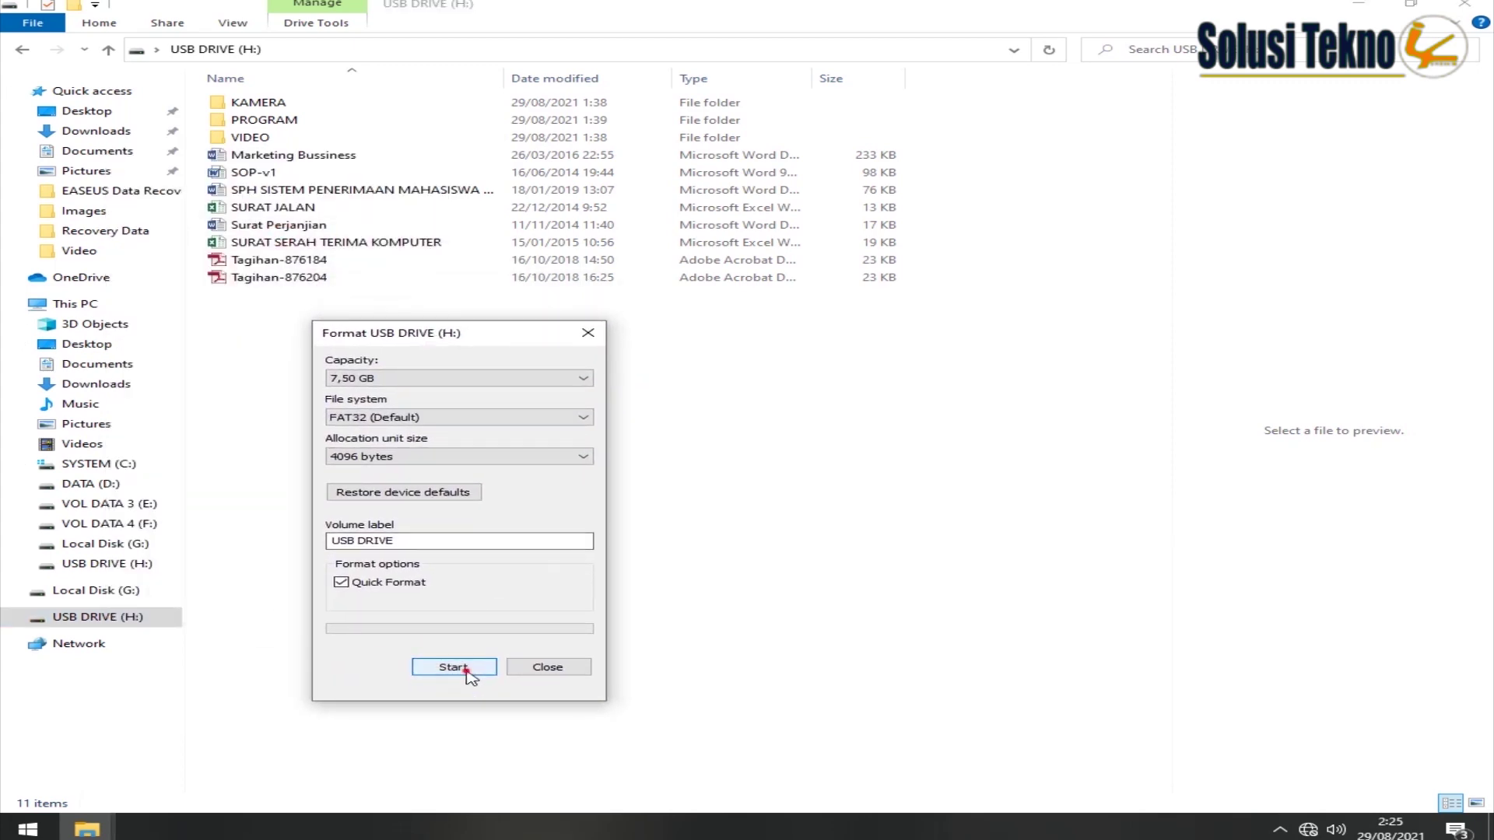
left_click(799, 413)
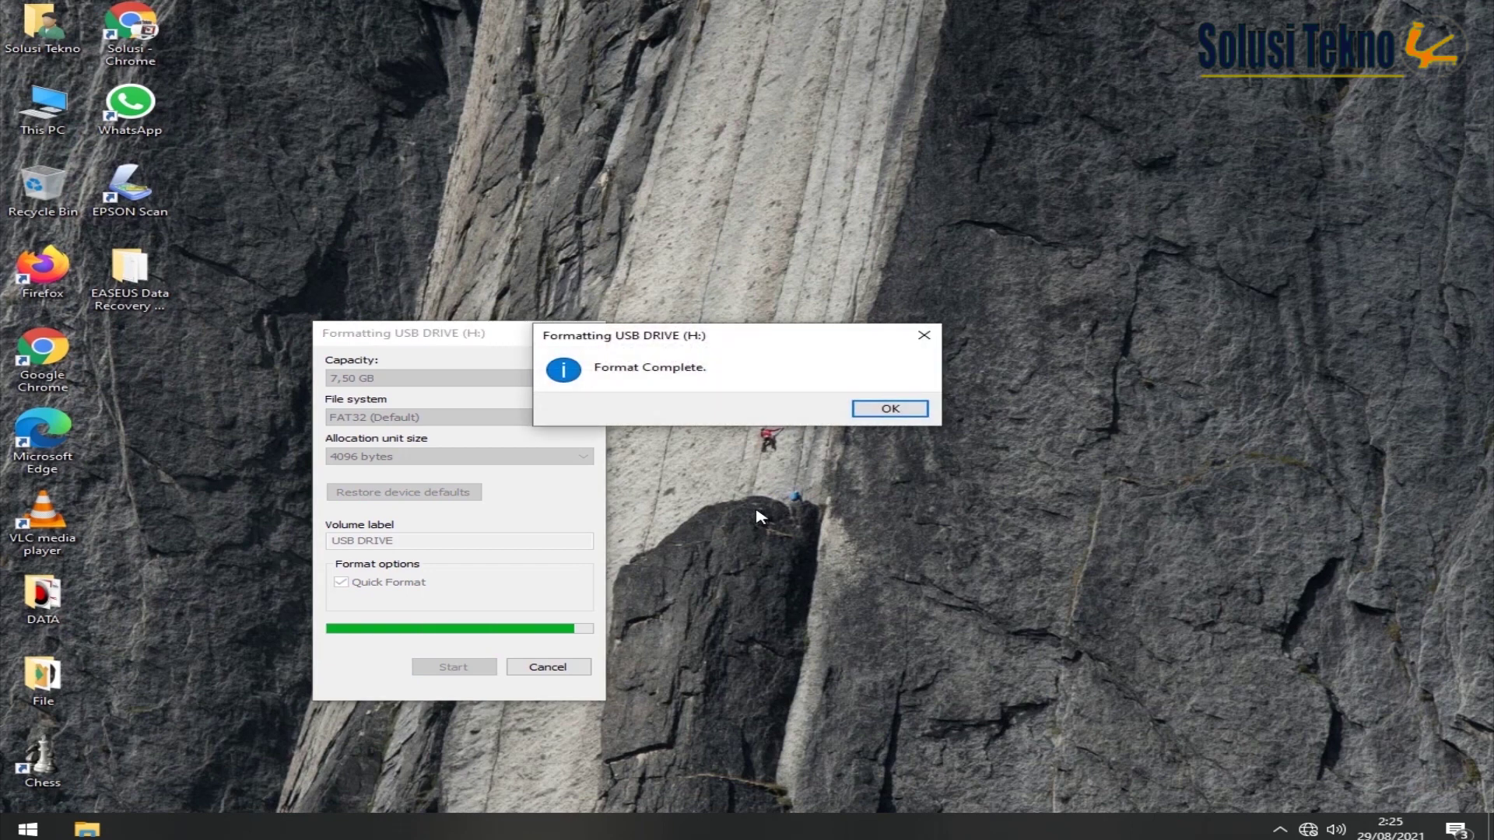
left_click(887, 410)
left_click(549, 666)
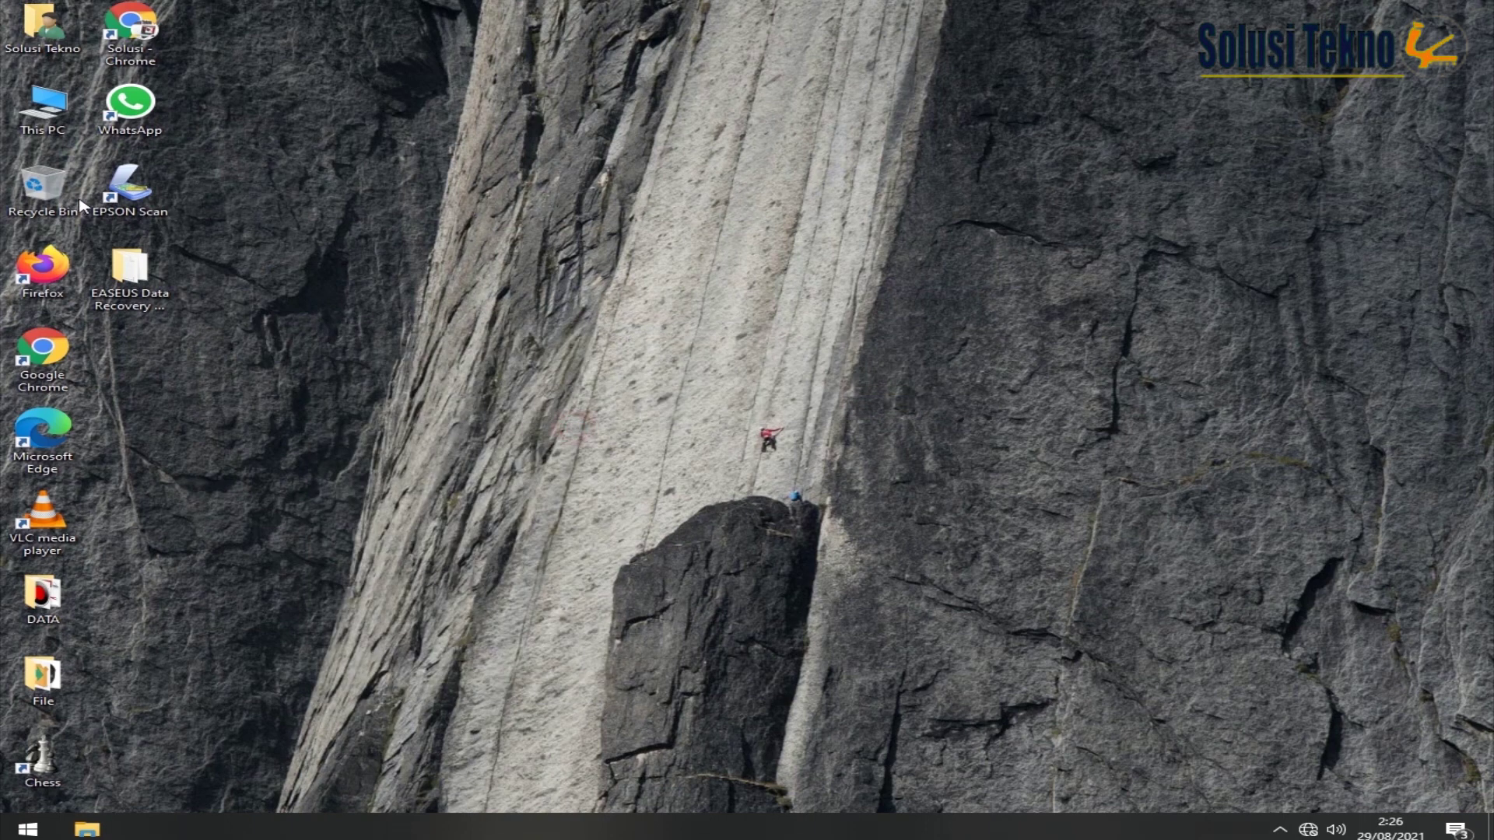
- Reopen This PC to check the contents of the formatted USB DRIVE (H:), and put the window away
double_click(43, 109)
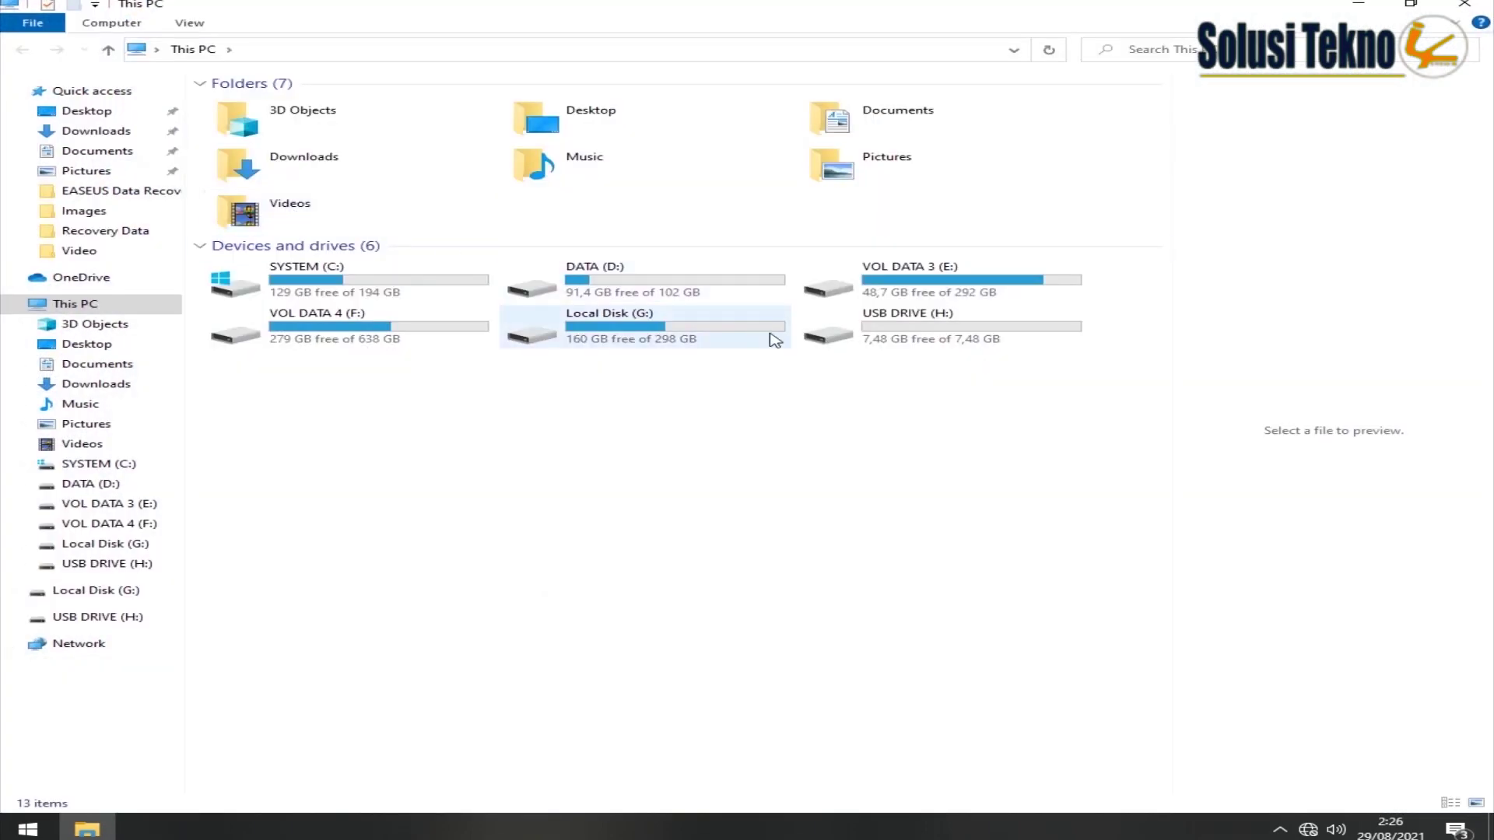
double_click(900, 339)
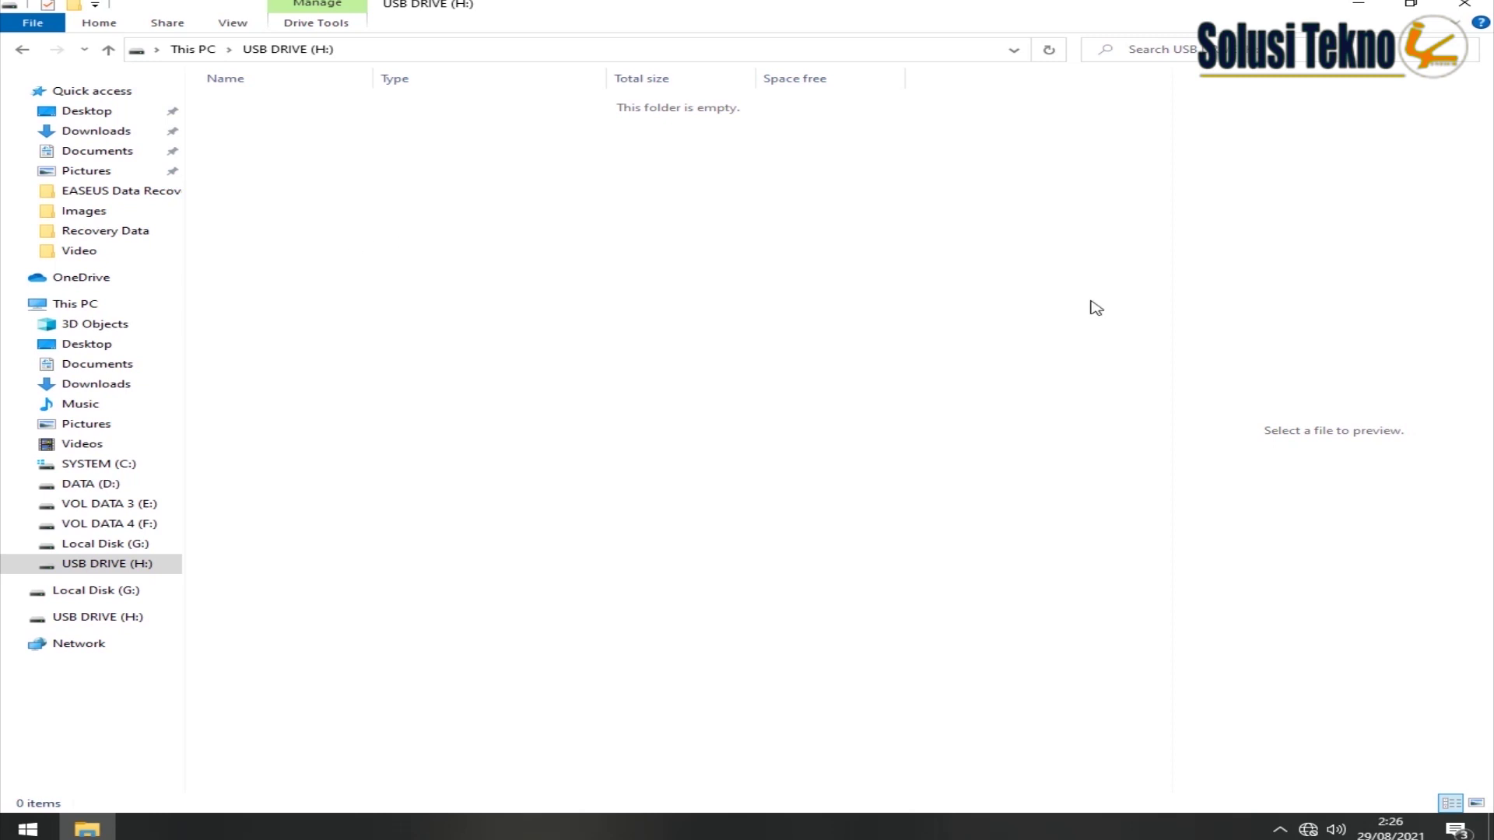
left_click(1354, 6)
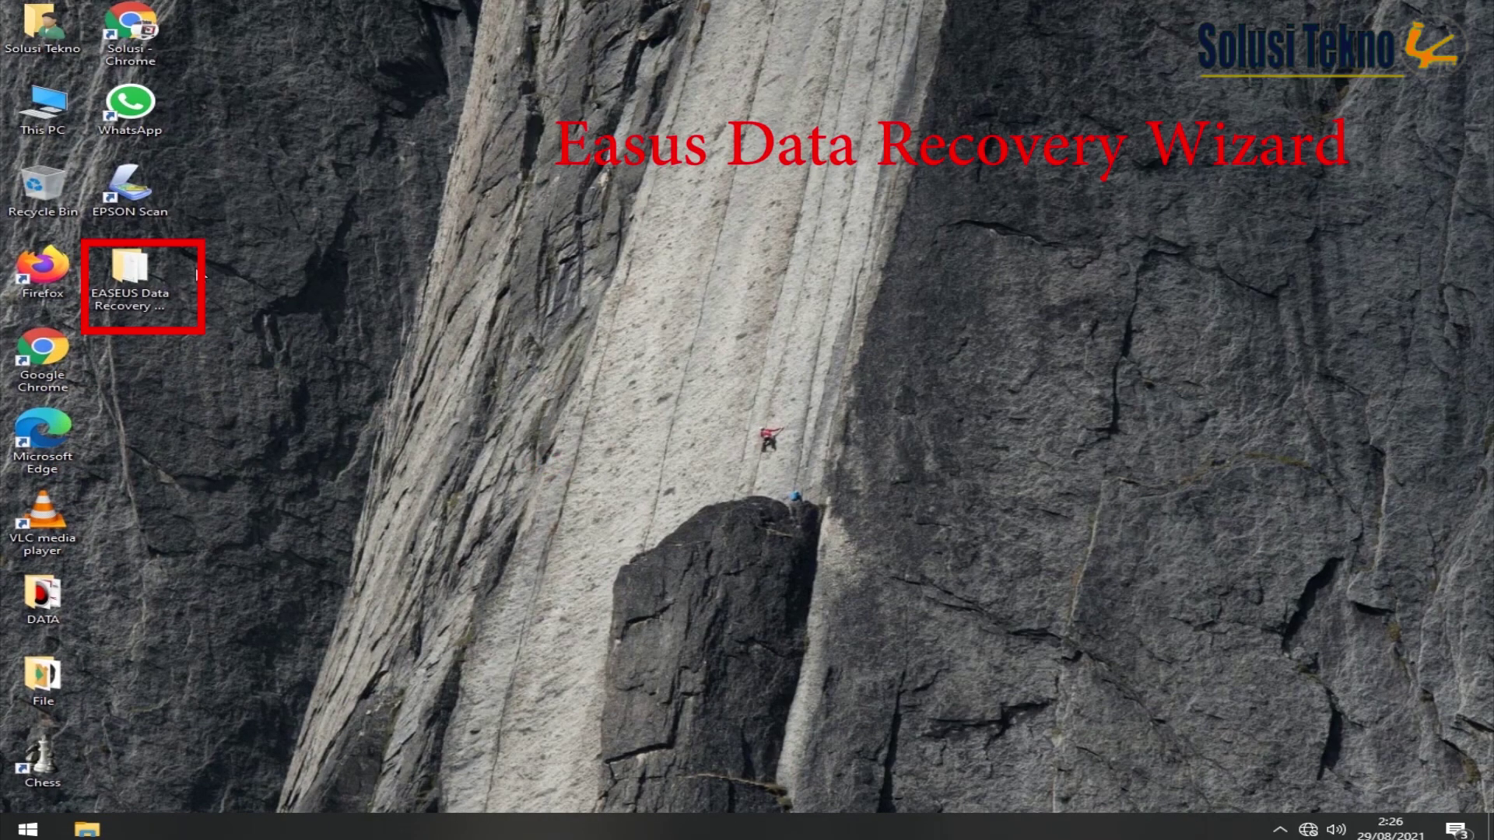
- Launch the drw installer from the EasUSDRecW120M folder inside the desktop's EASEUS Data Recovery Wizard Professional folder
left_click(131, 287)
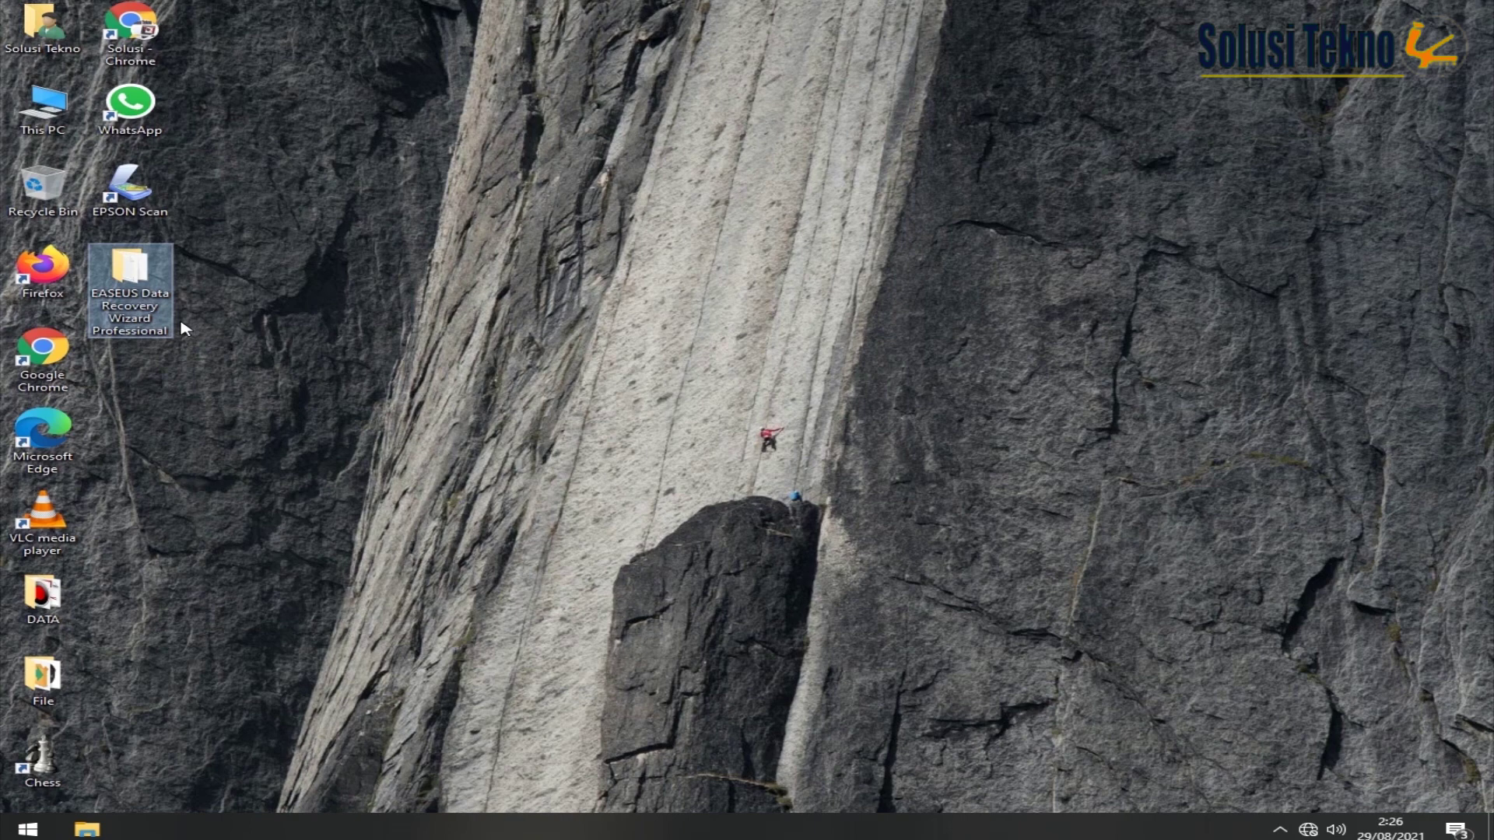
double_click(121, 293)
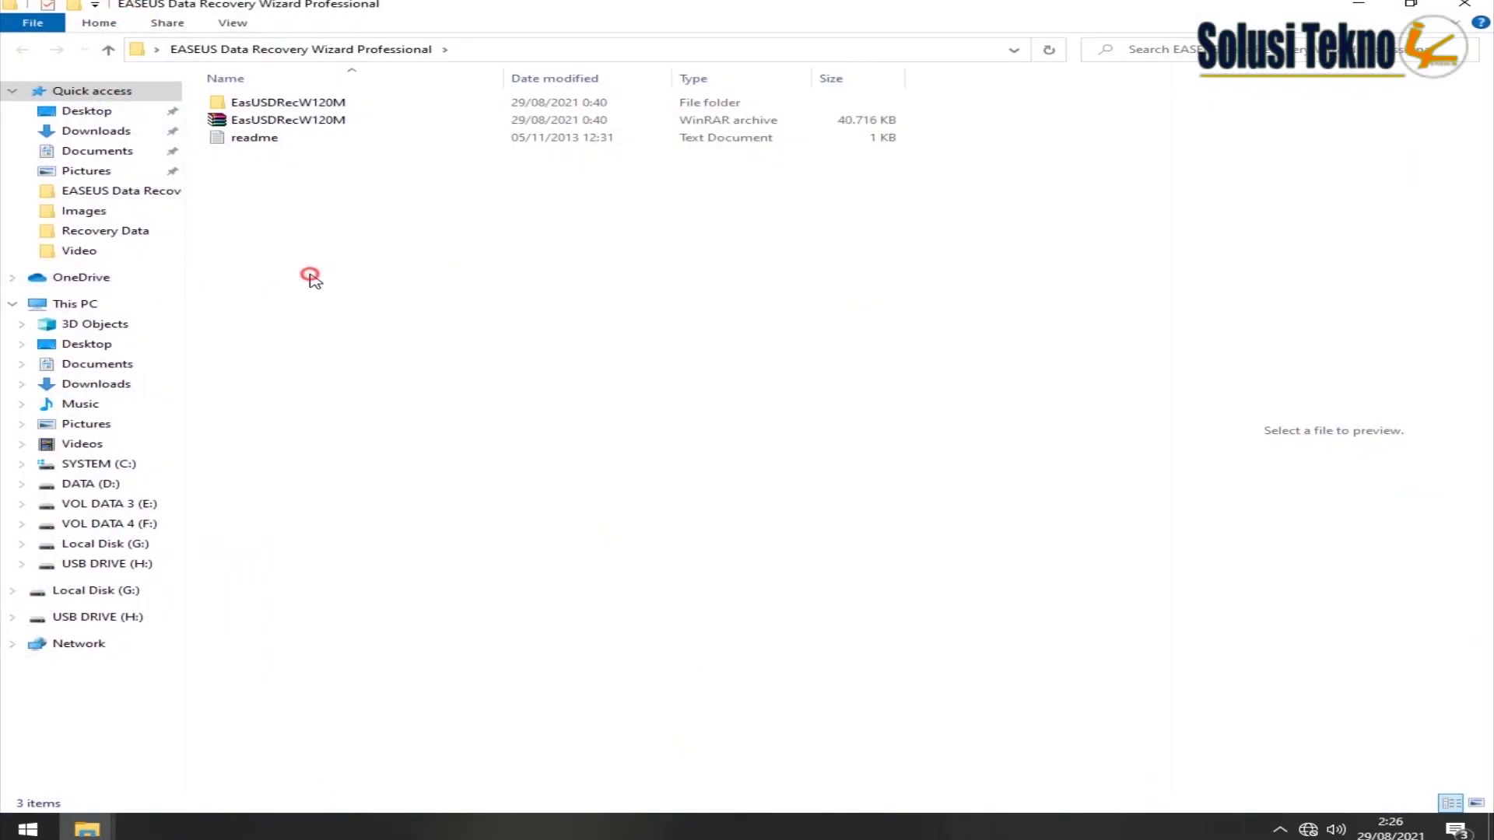
double_click(276, 102)
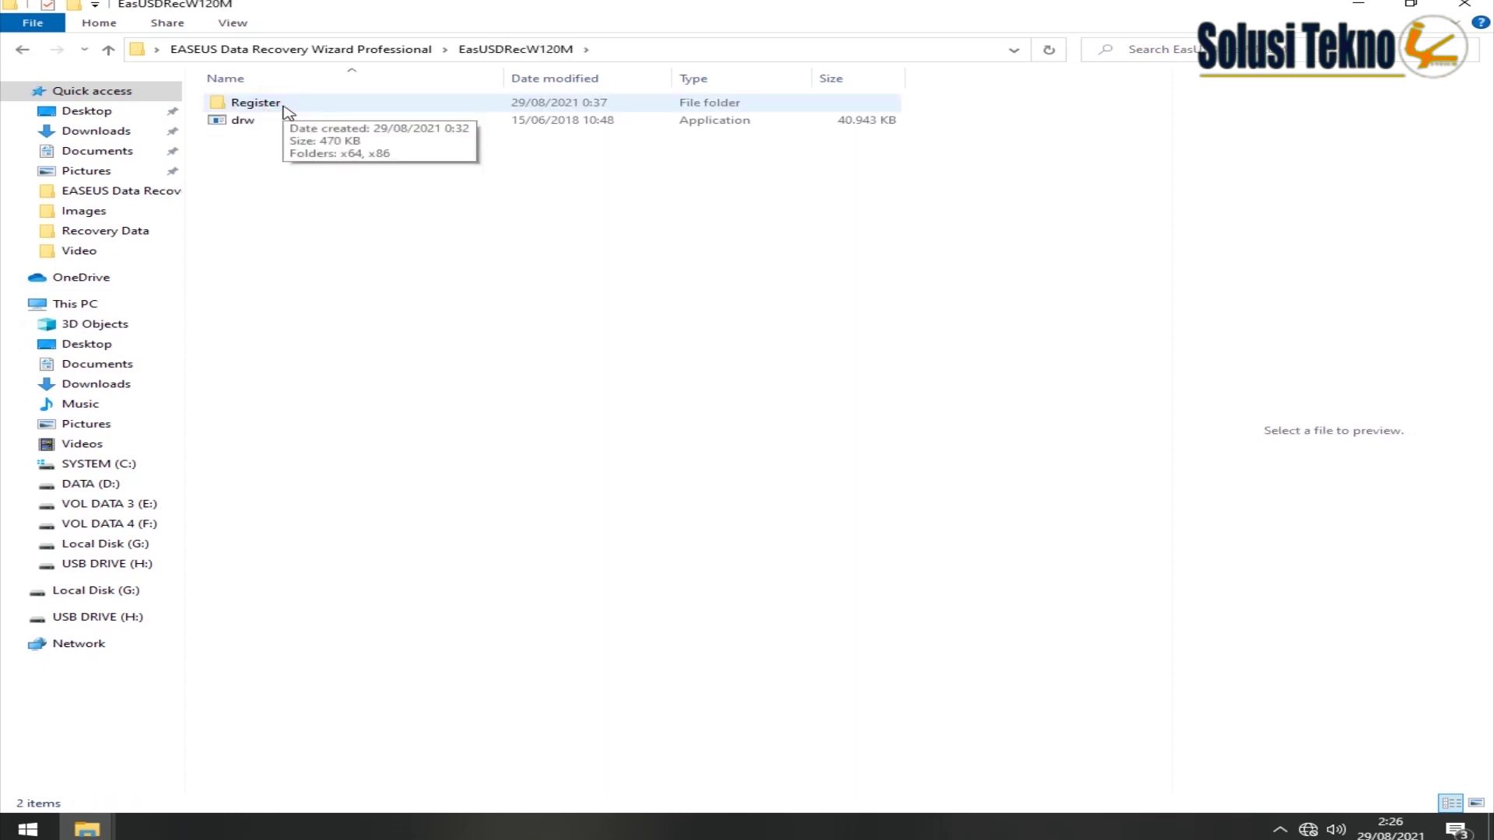
double_click(241, 121)
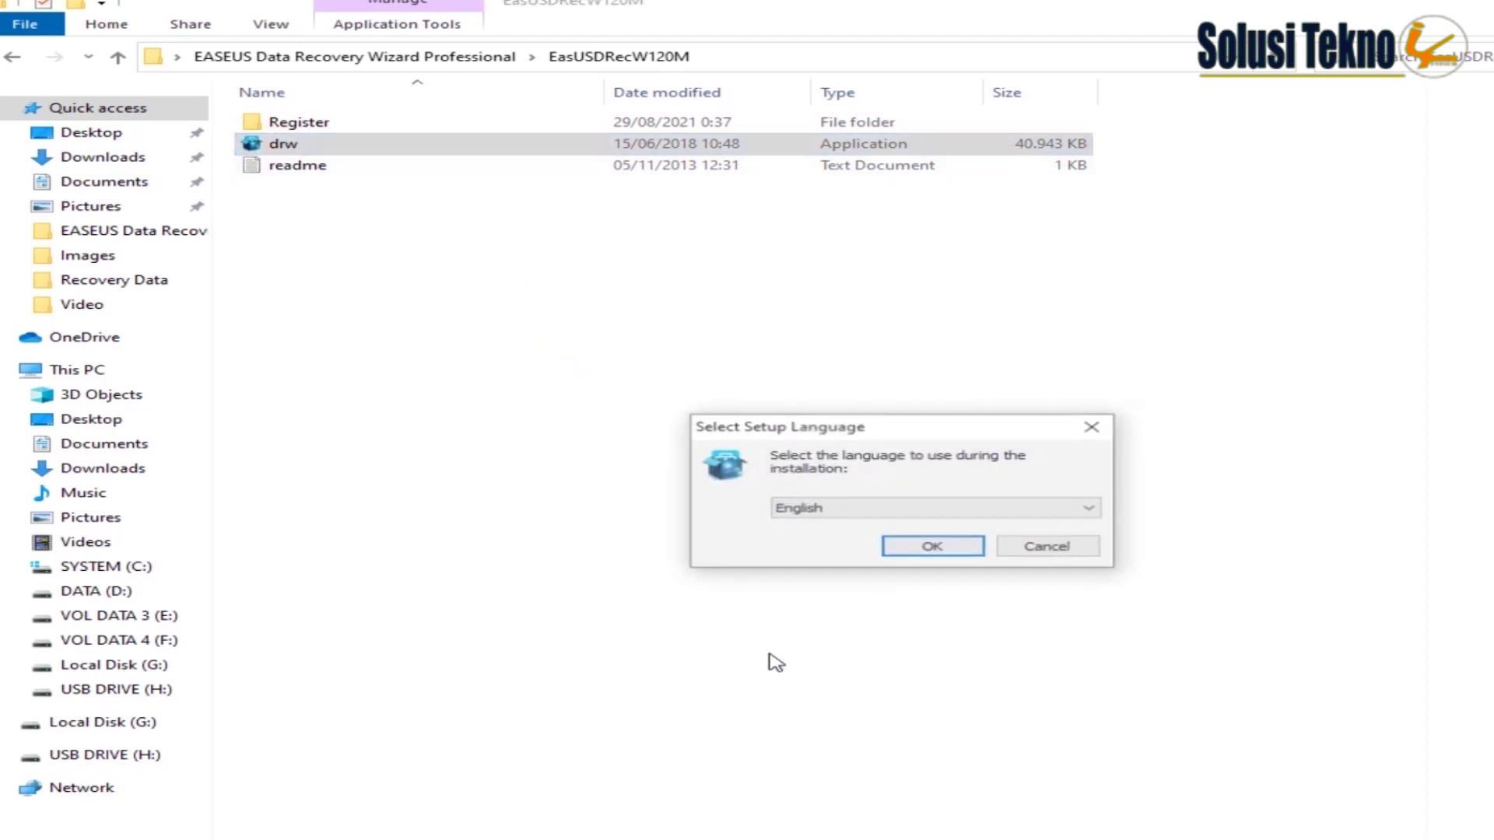
- Install EaseUS Data Recovery Wizard in English, accepting the license agreement and the default options with a desktop icon
left_click(929, 554)
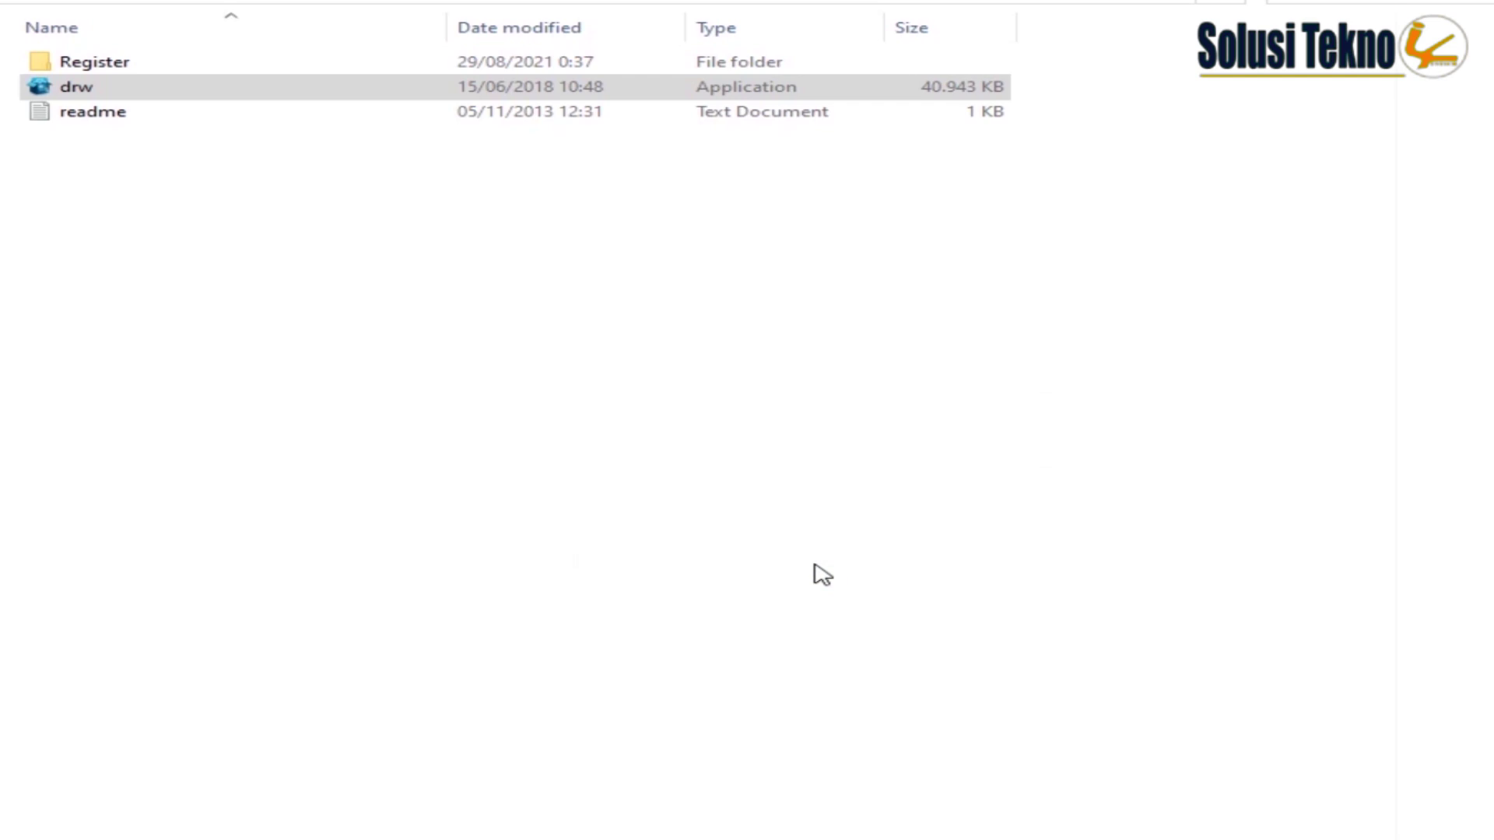
left_click(811, 563)
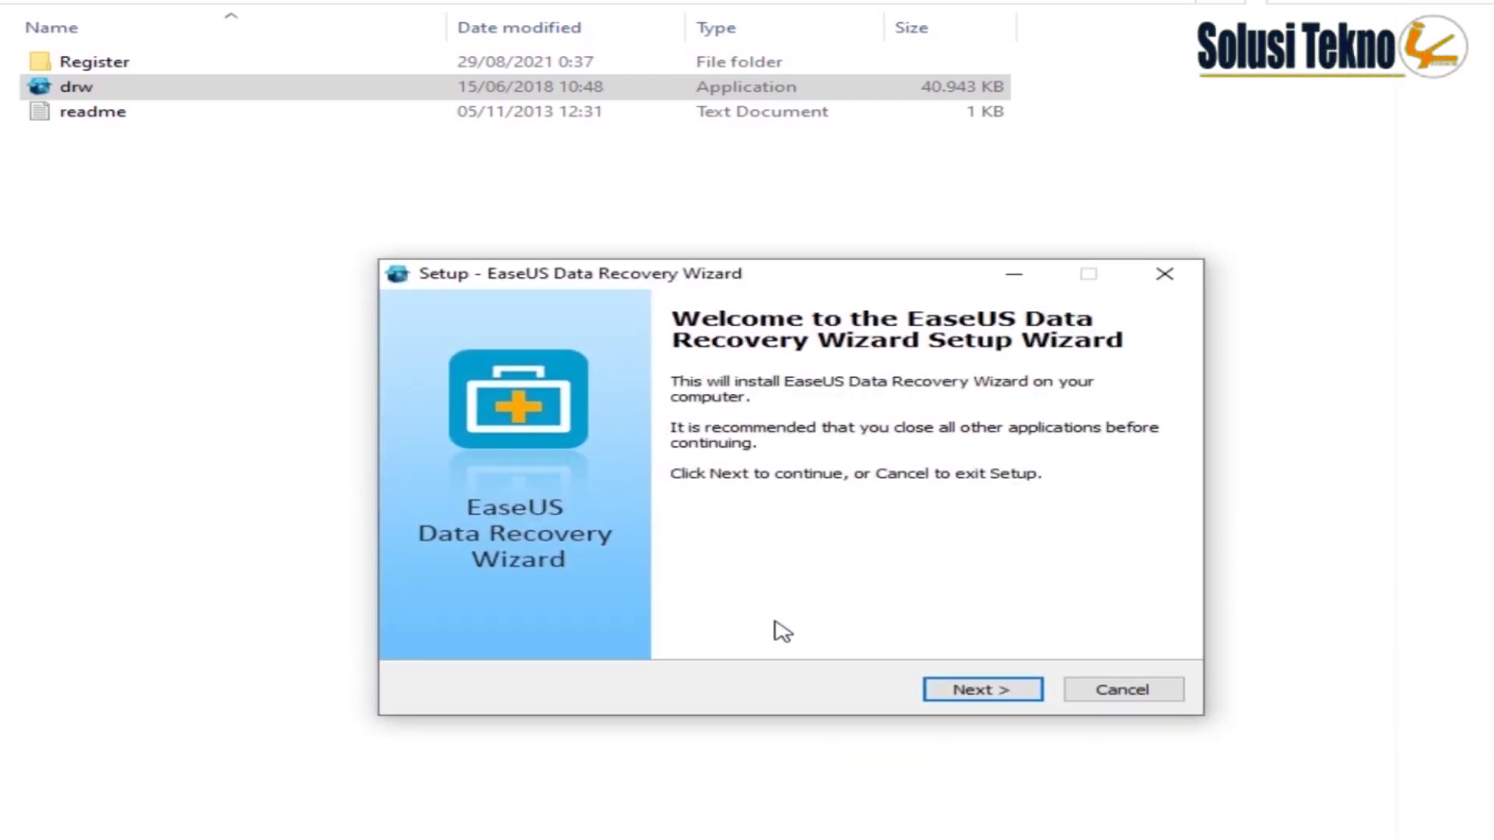
left_click(972, 695)
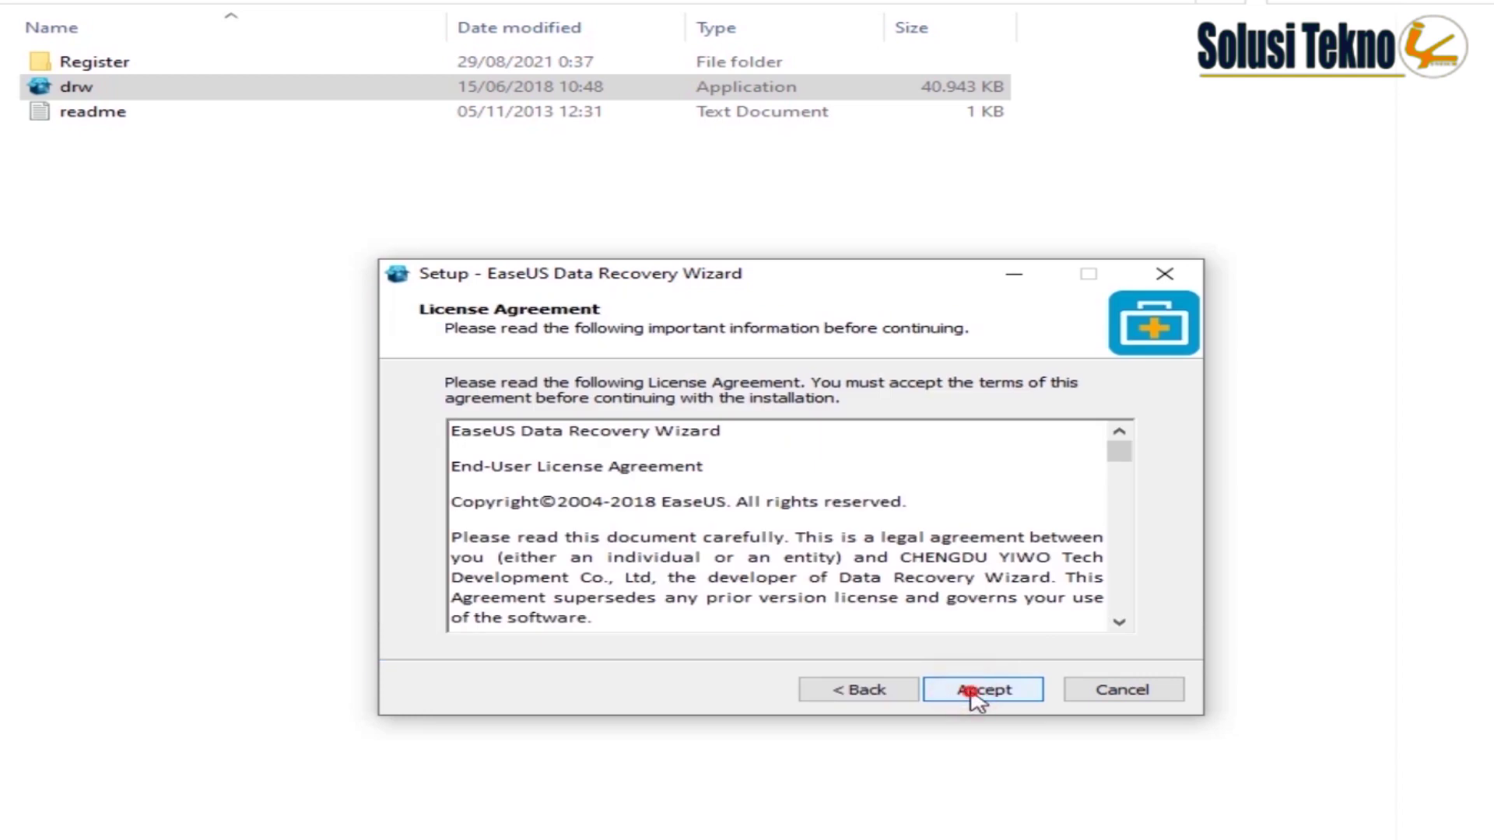
left_click(973, 695)
left_click(974, 695)
left_click(974, 694)
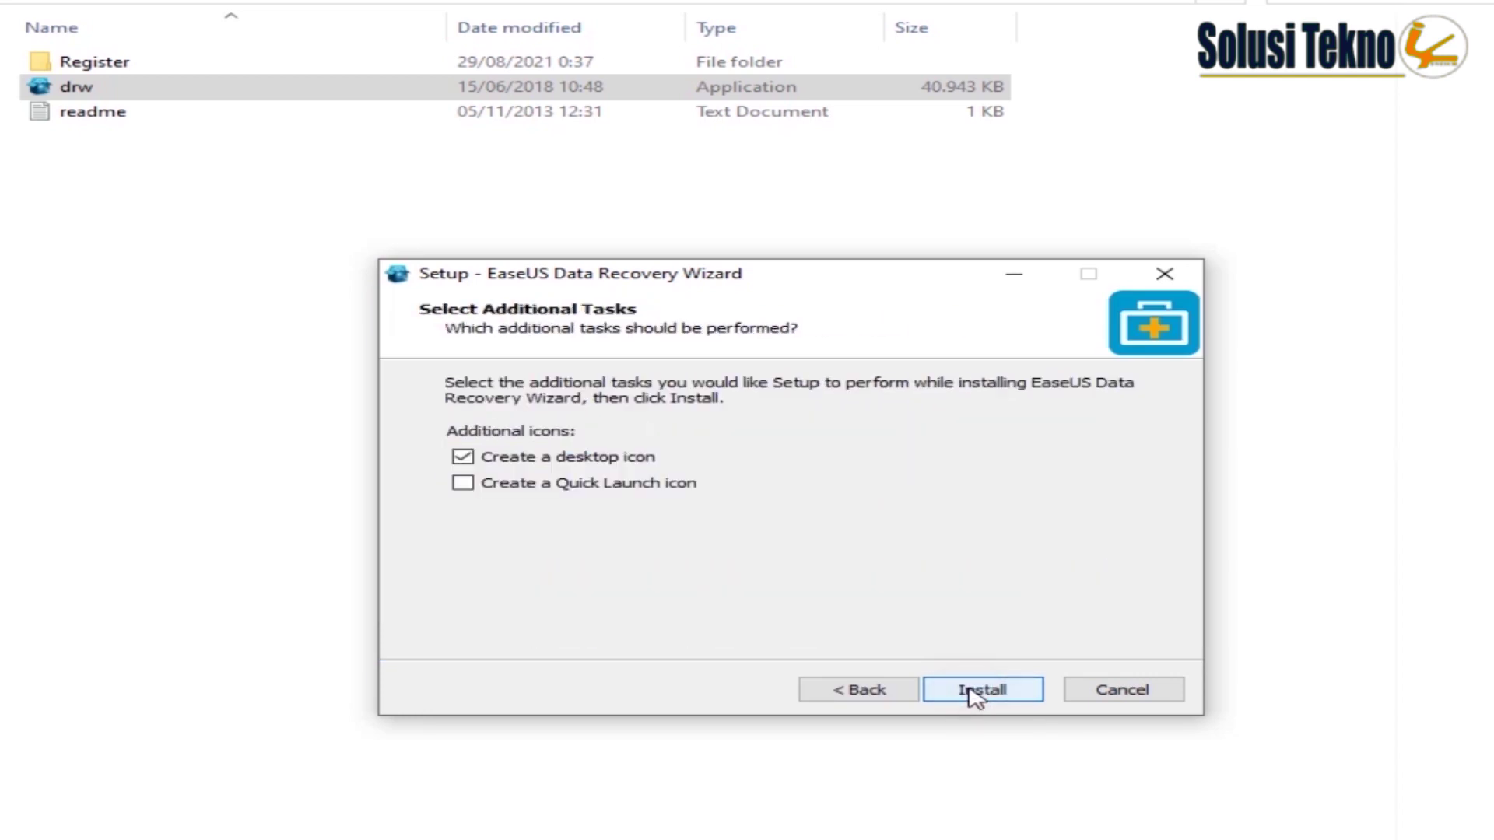
left_click(974, 695)
left_click(972, 695)
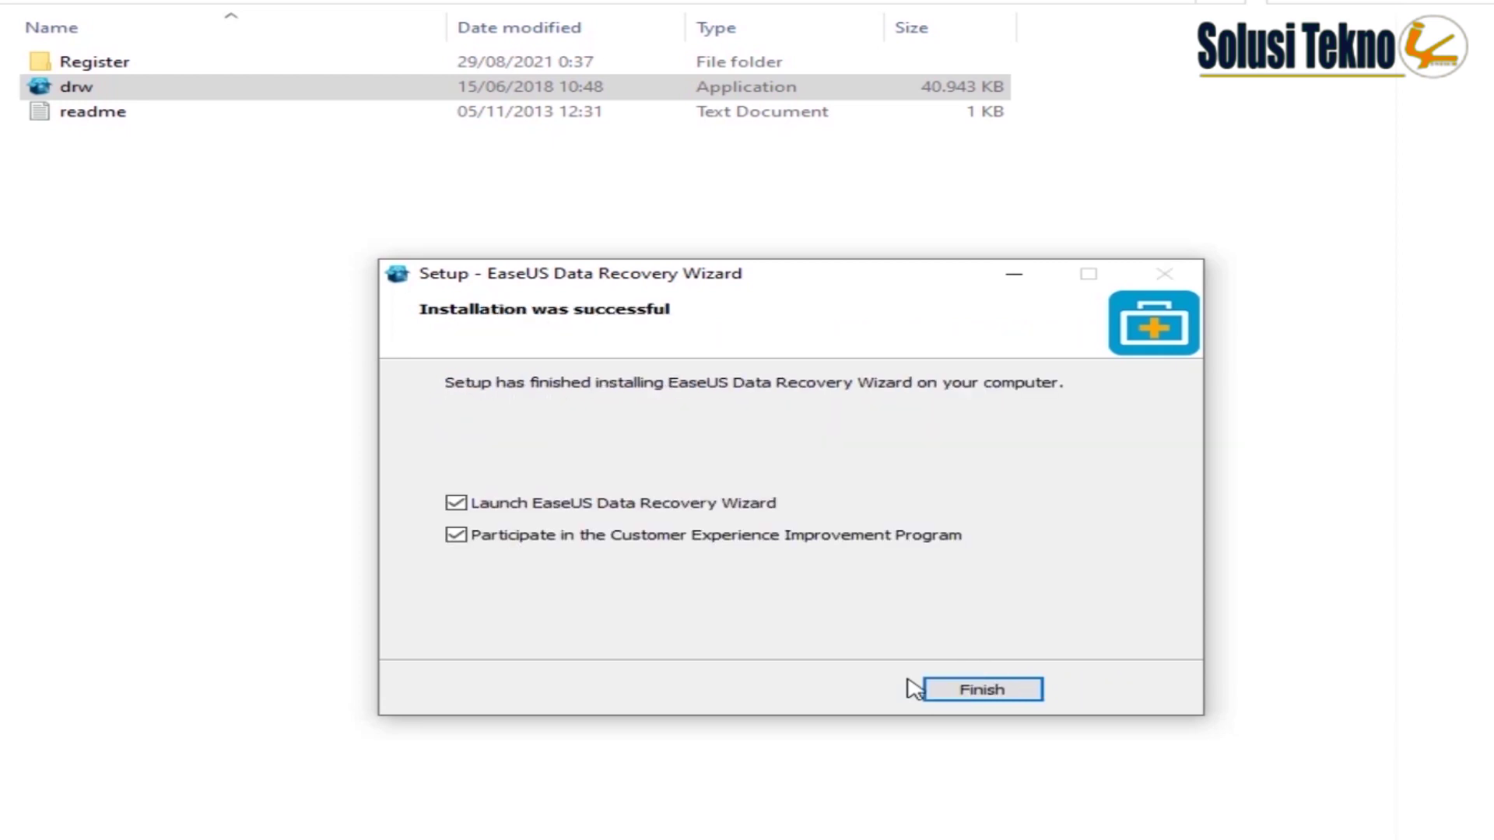
- Finish the setup without joining the Customer Experience Improvement Program, and exit the launched trial version
left_click(456, 534)
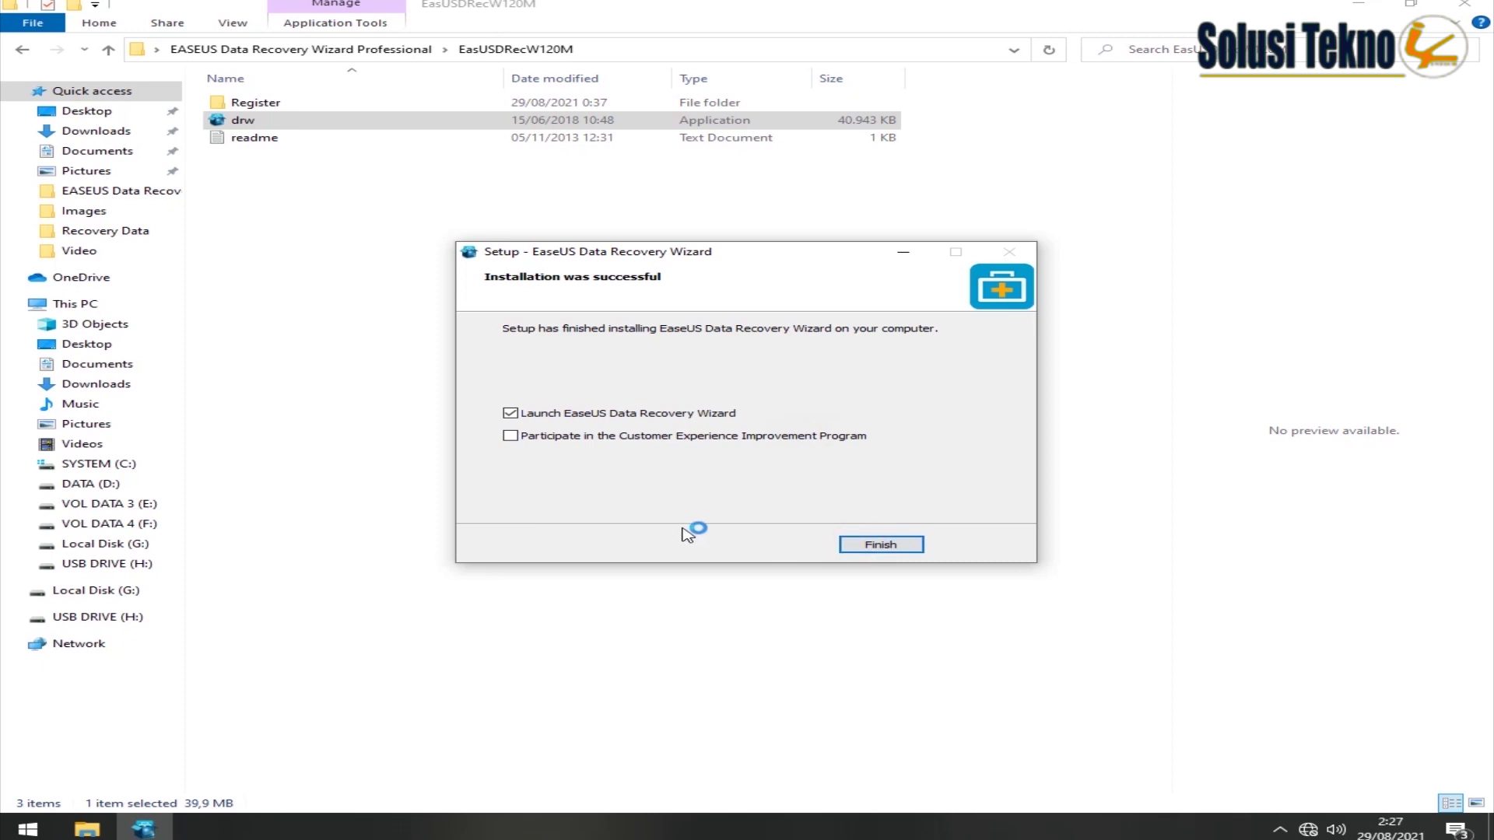
key("Return")
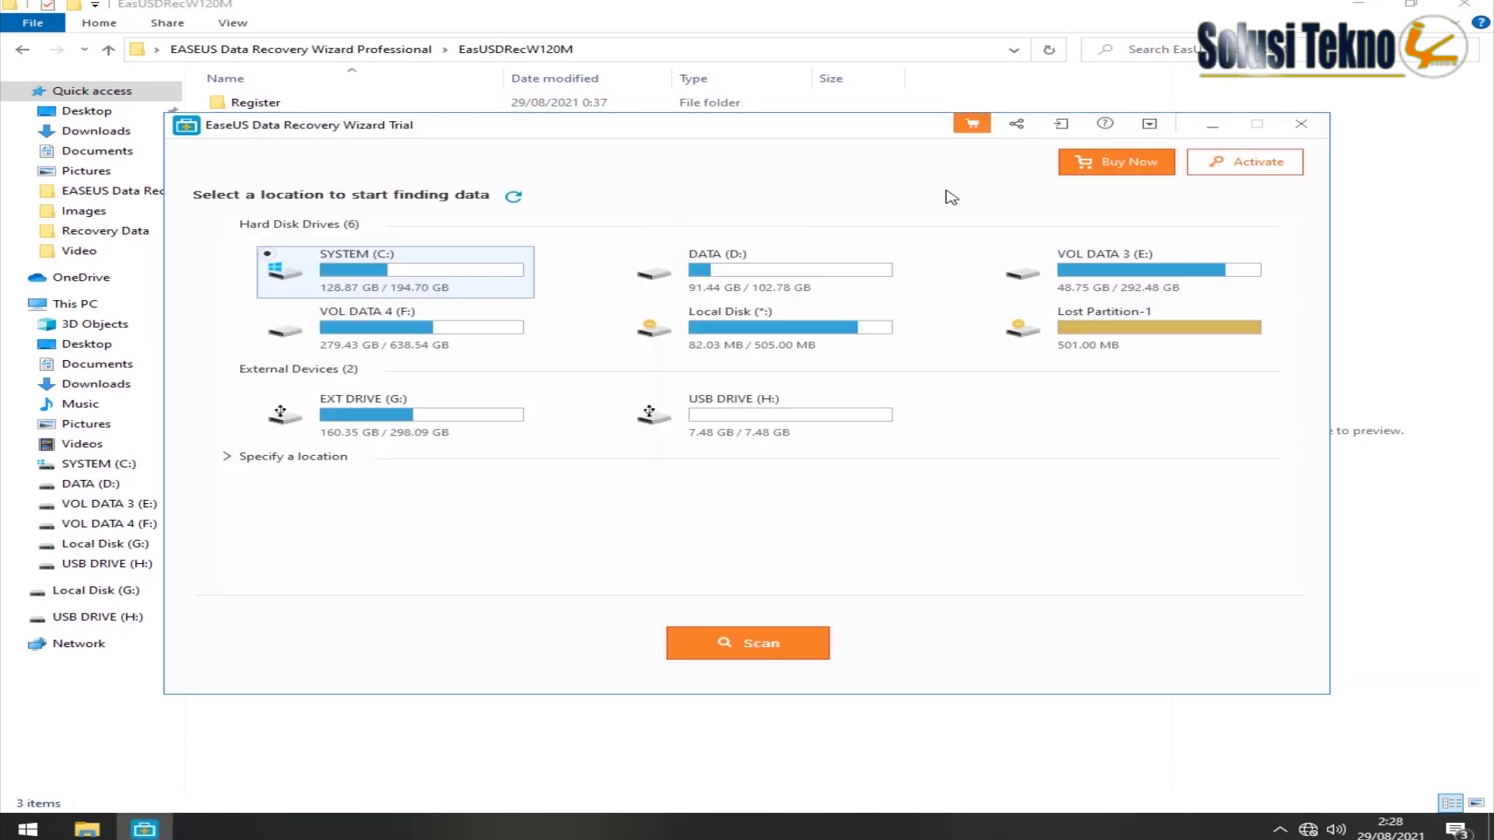
left_click(1253, 175)
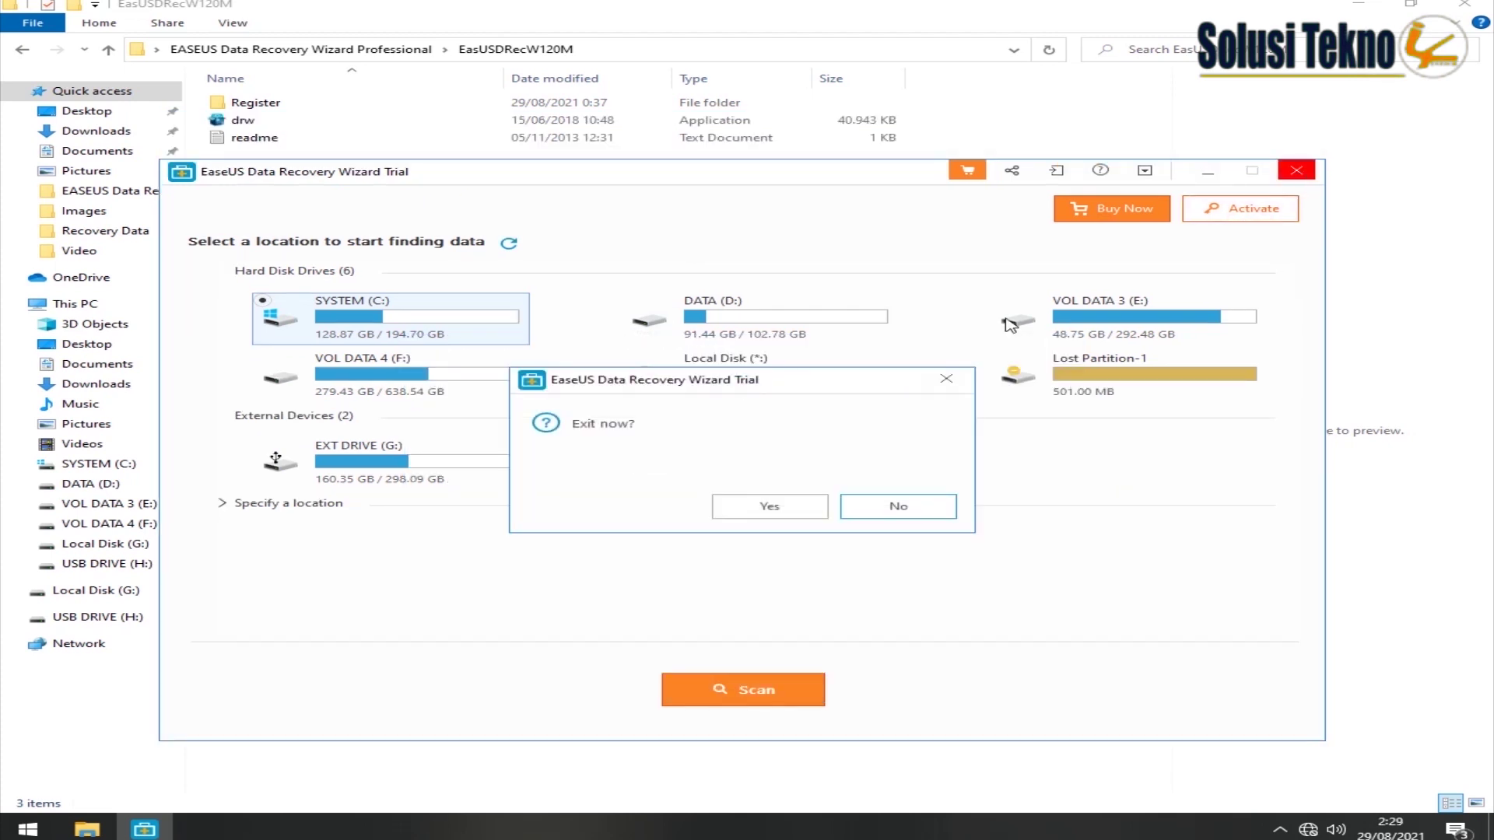
left_click(740, 509)
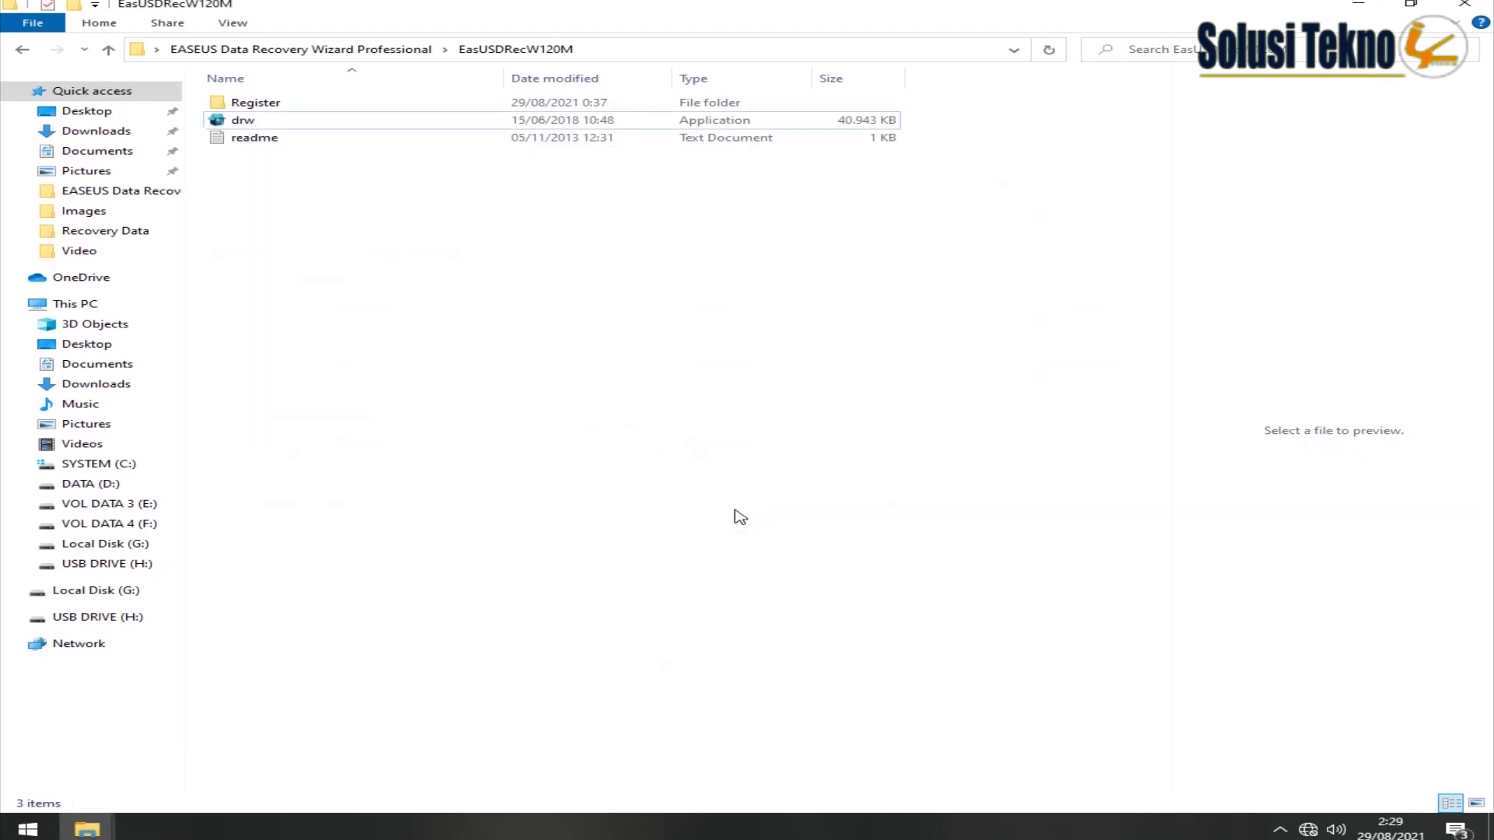
- Turn off Real-time protection, Automatic sample submission and Tamper Protection in Windows Security's virus and threat protection settings
left_click(1280, 831)
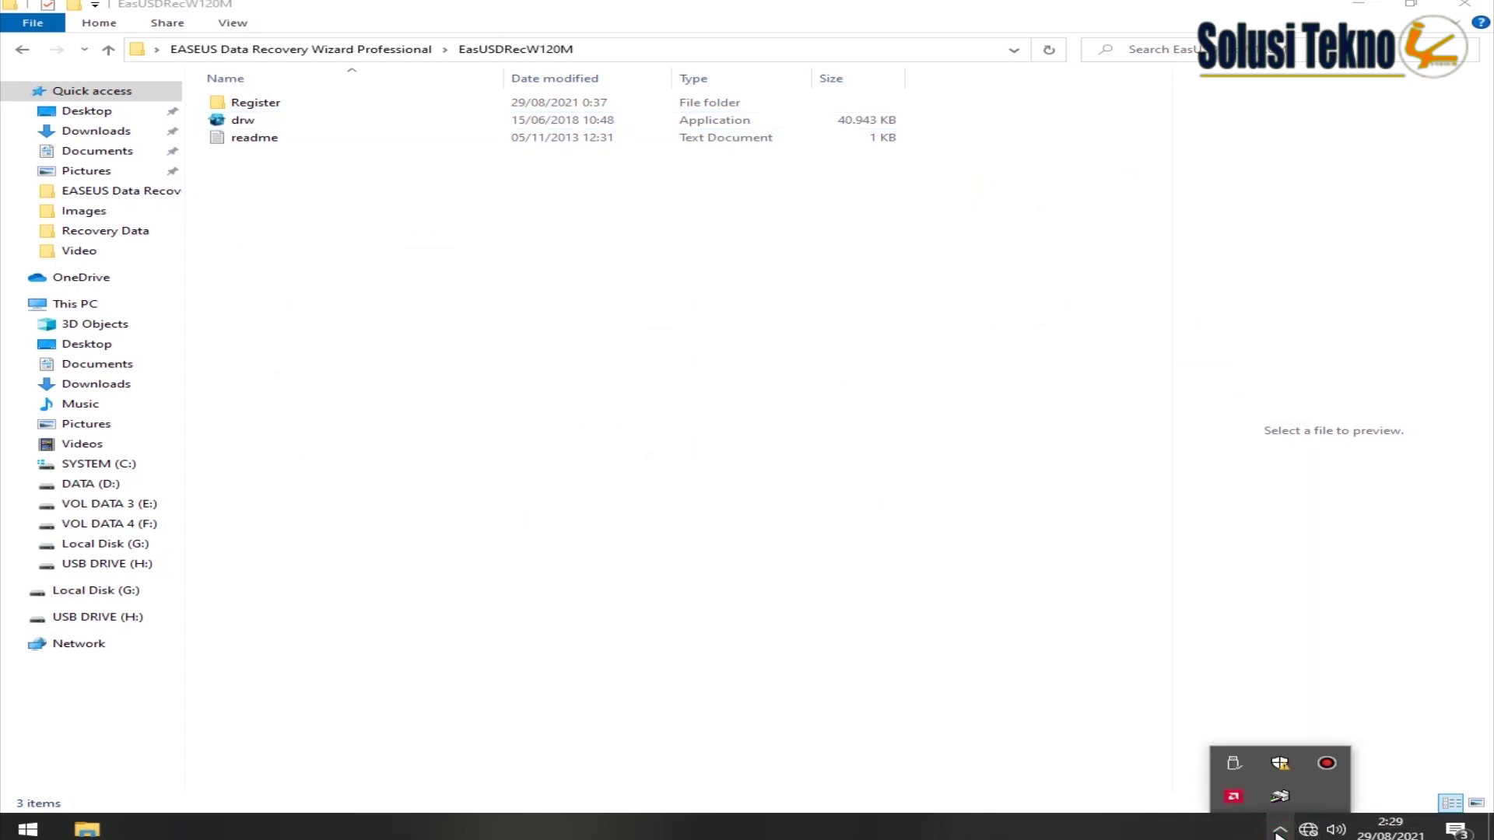
left_click(1280, 763)
left_click(134, 153)
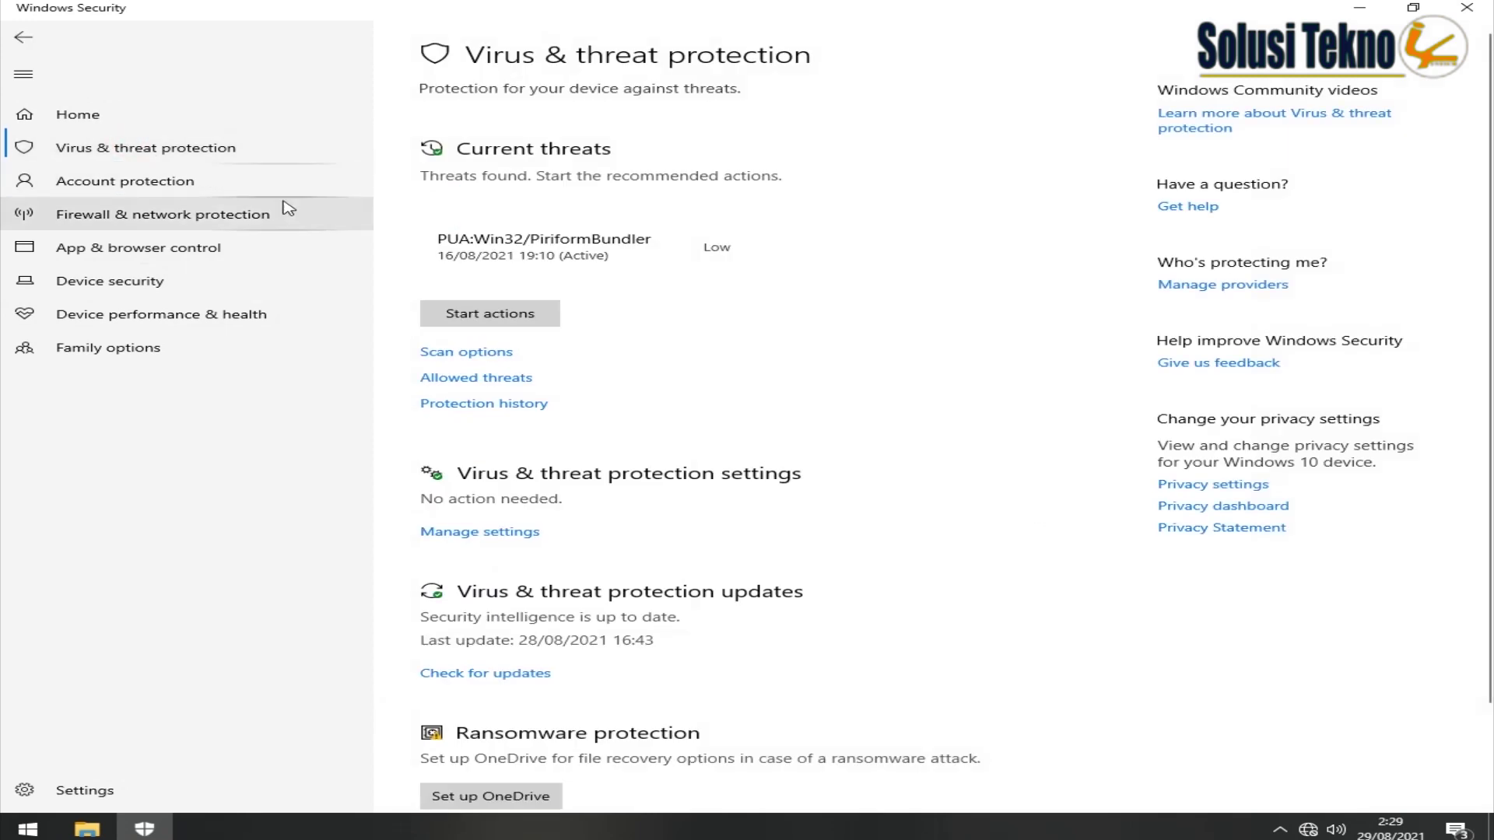
left_click(506, 533)
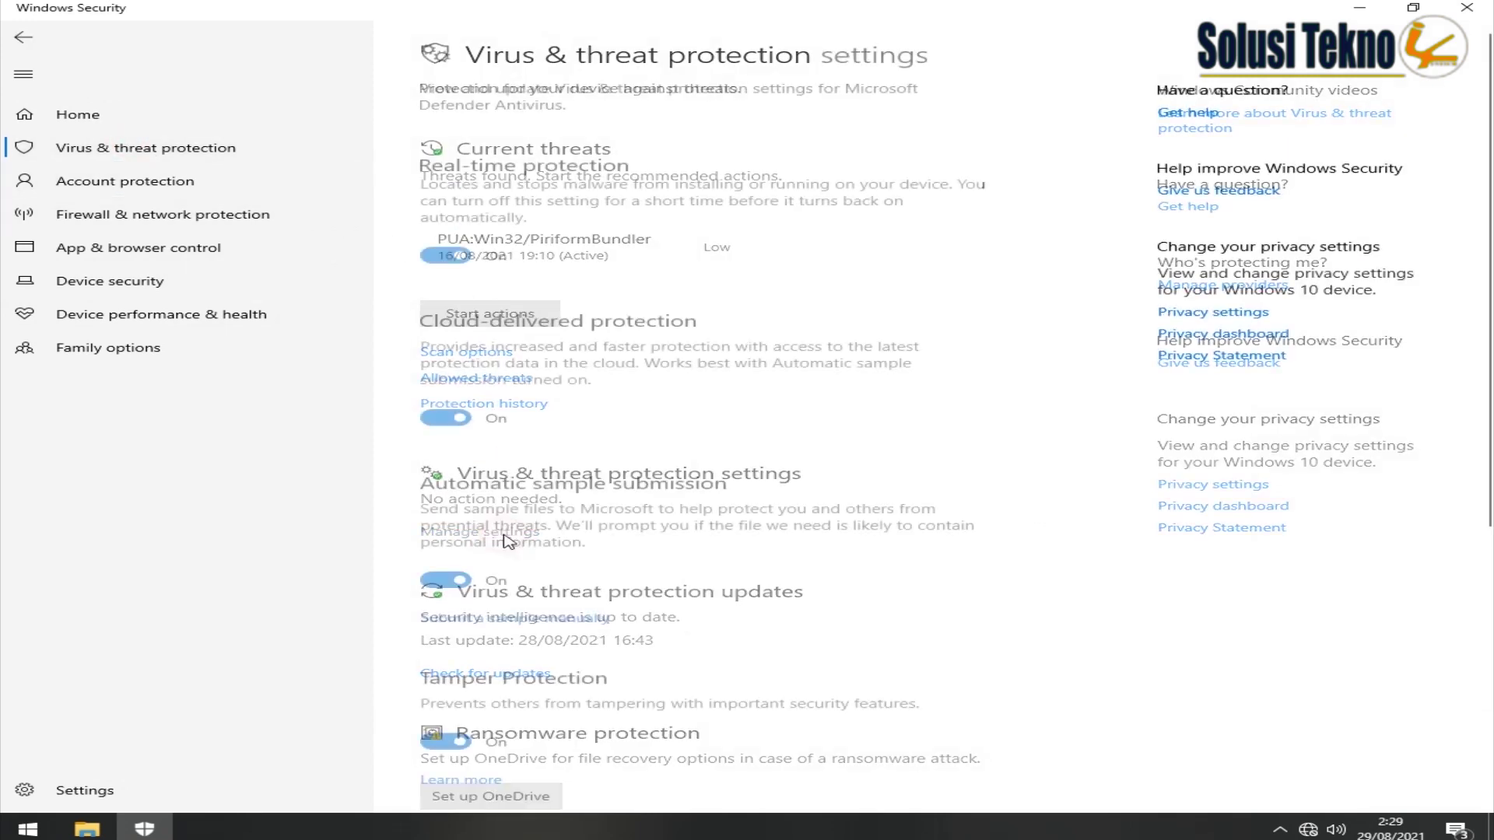
left_click(445, 259)
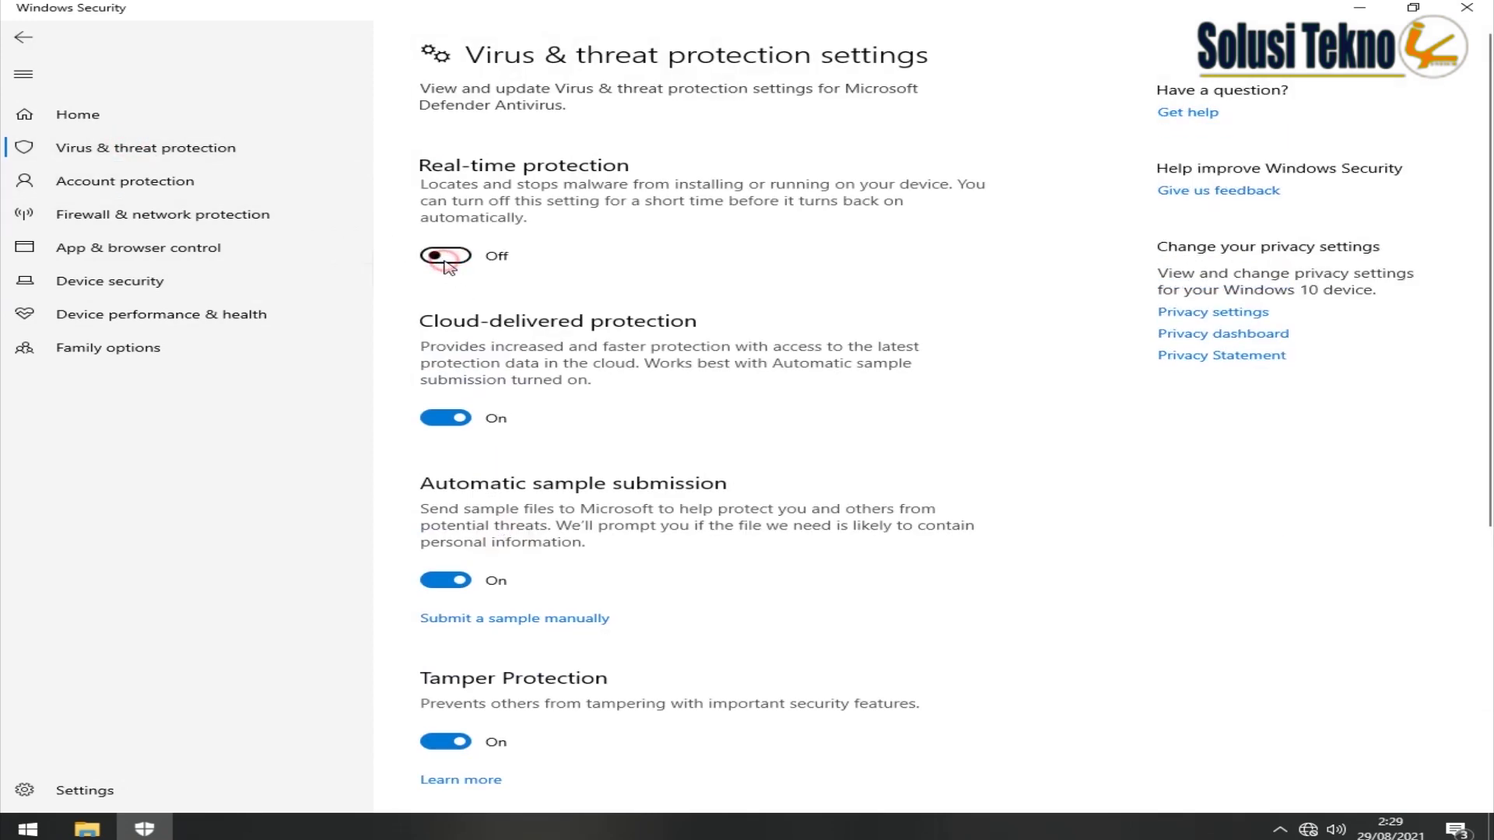
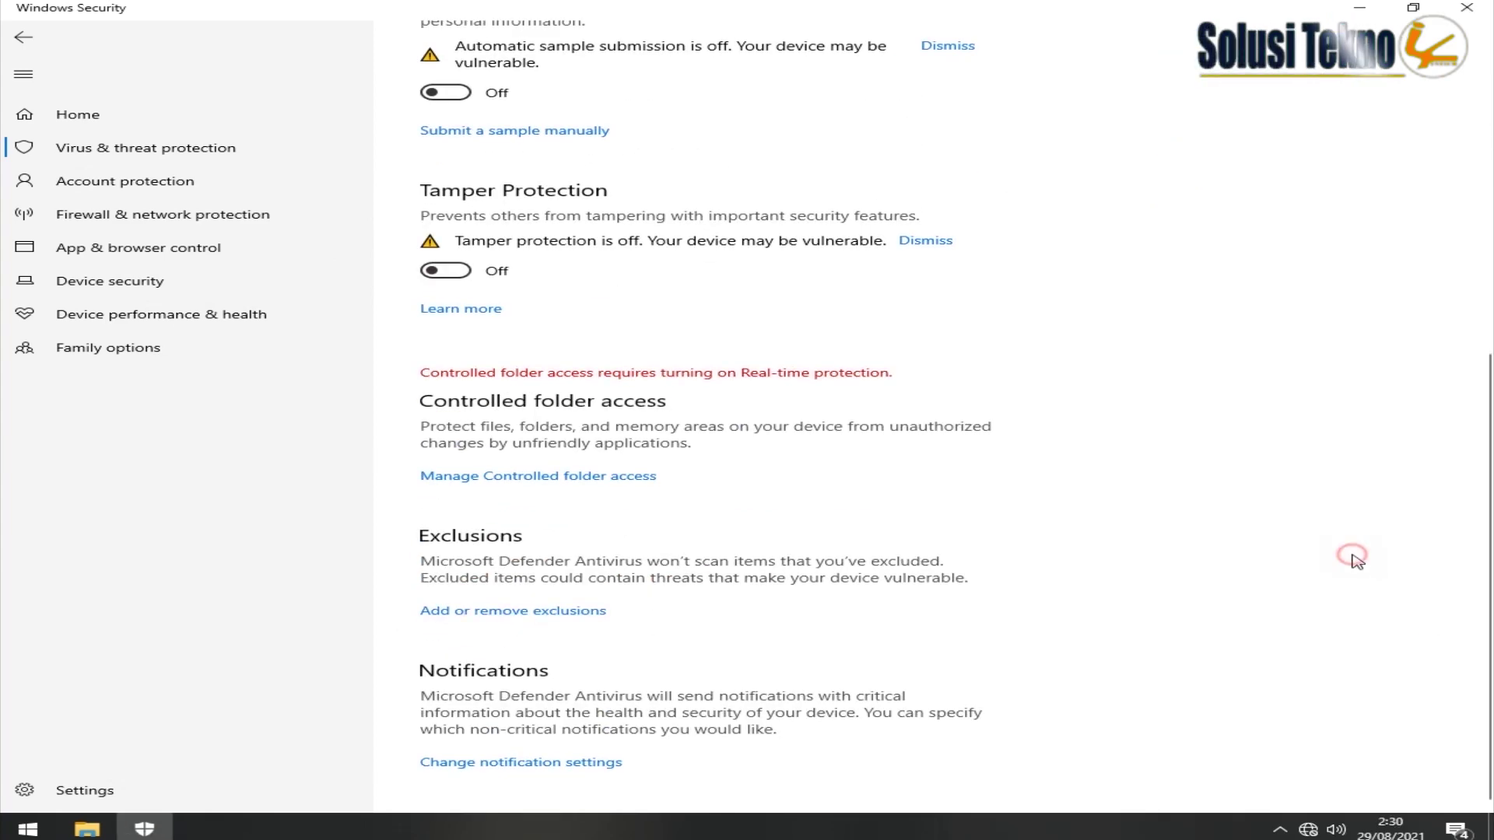
scroll(1340, 573, "up", 5)
scroll(1340, 573, "up", 2)
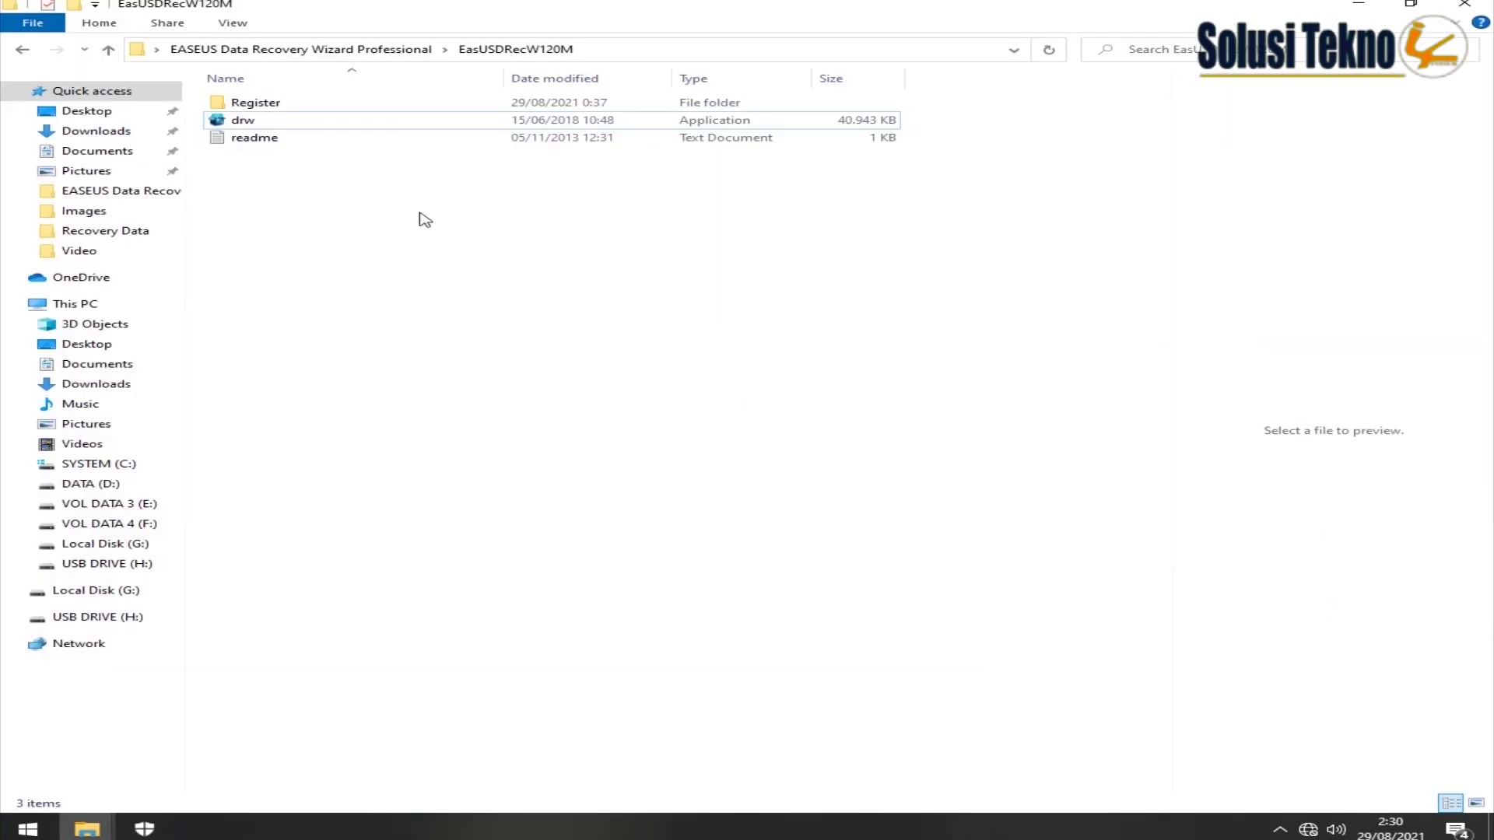
- Copy the DRW application from the x64 folder inside the Register folder
left_click(256, 103)
double_click(259, 105)
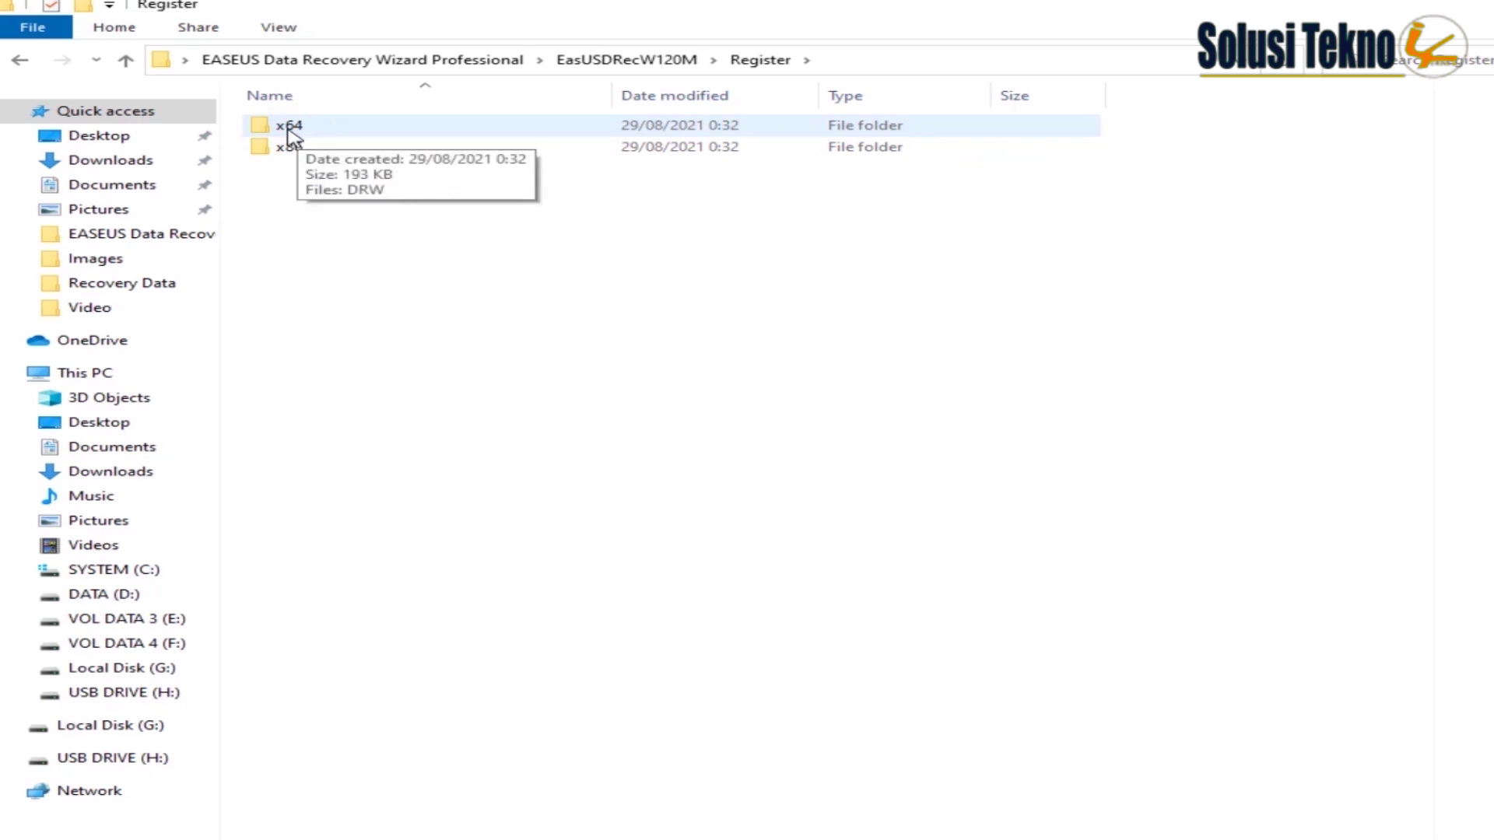
left_click(288, 128)
double_click(288, 127)
right_click(289, 130)
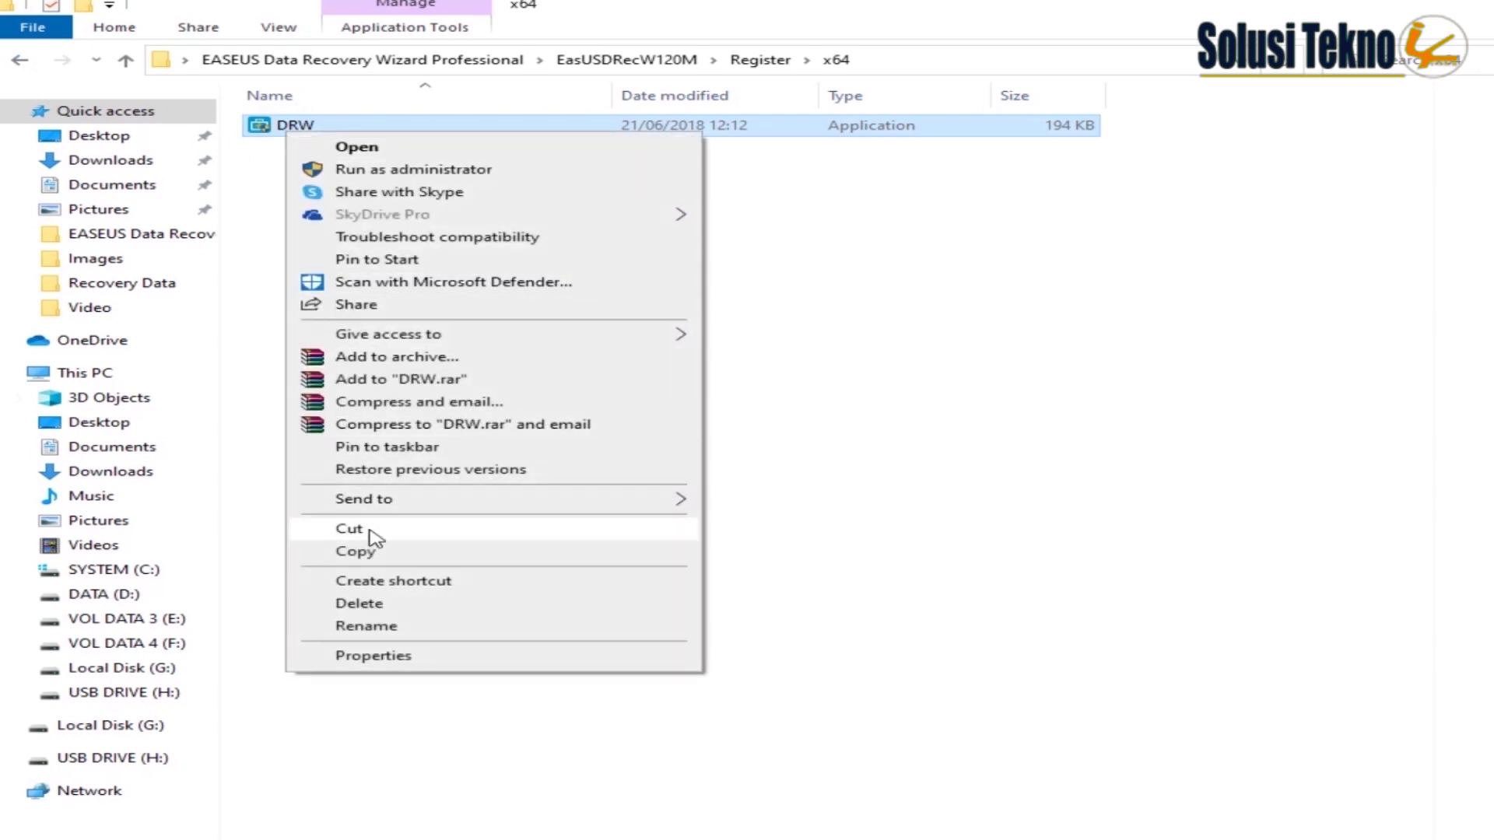
left_click(372, 551)
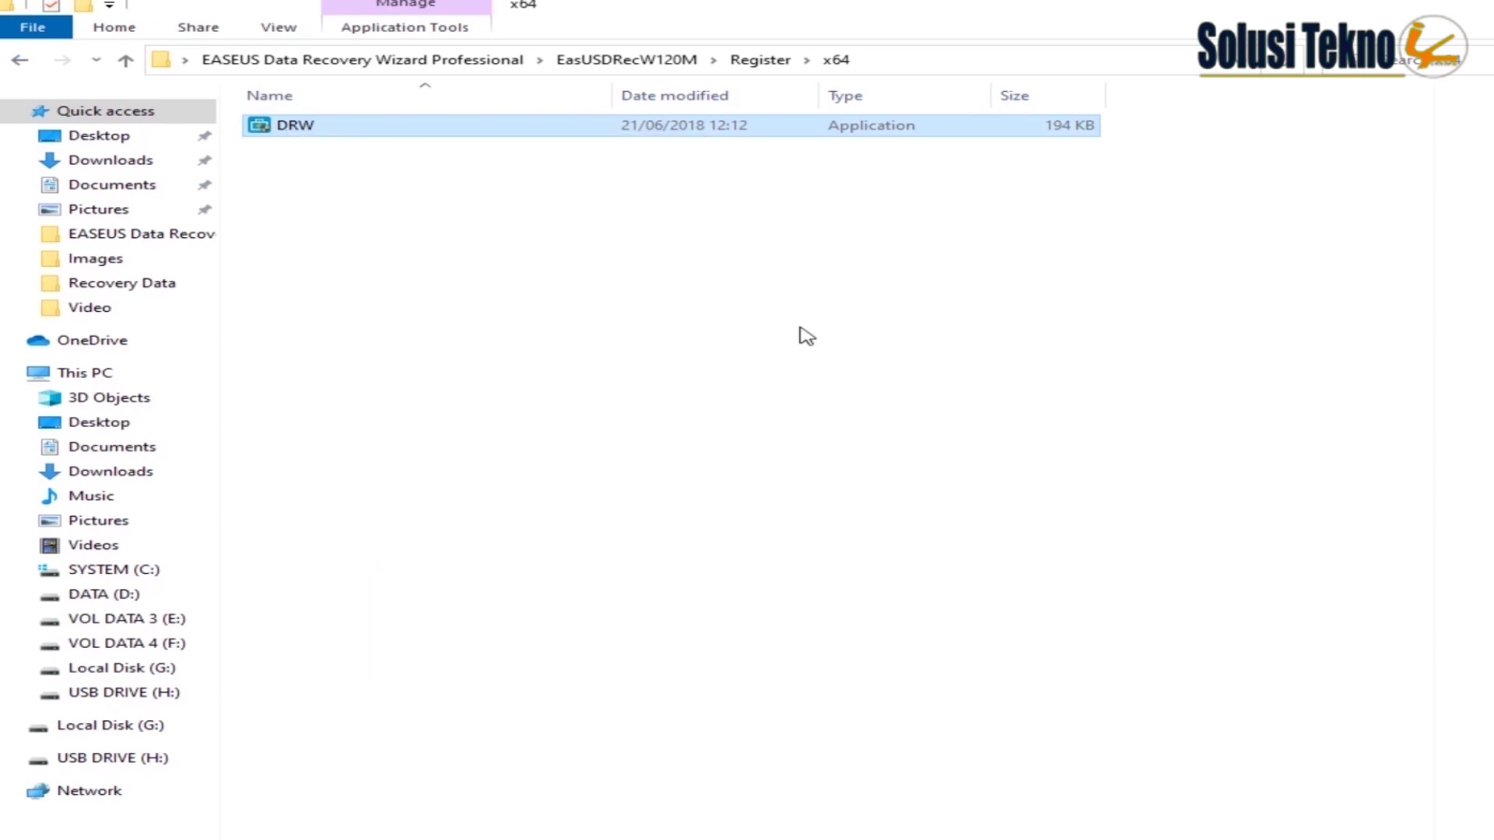
- Open the program's installation folder through the properties of the EaseUS Data Recovery Wizard desktop shortcut
key("super+d")
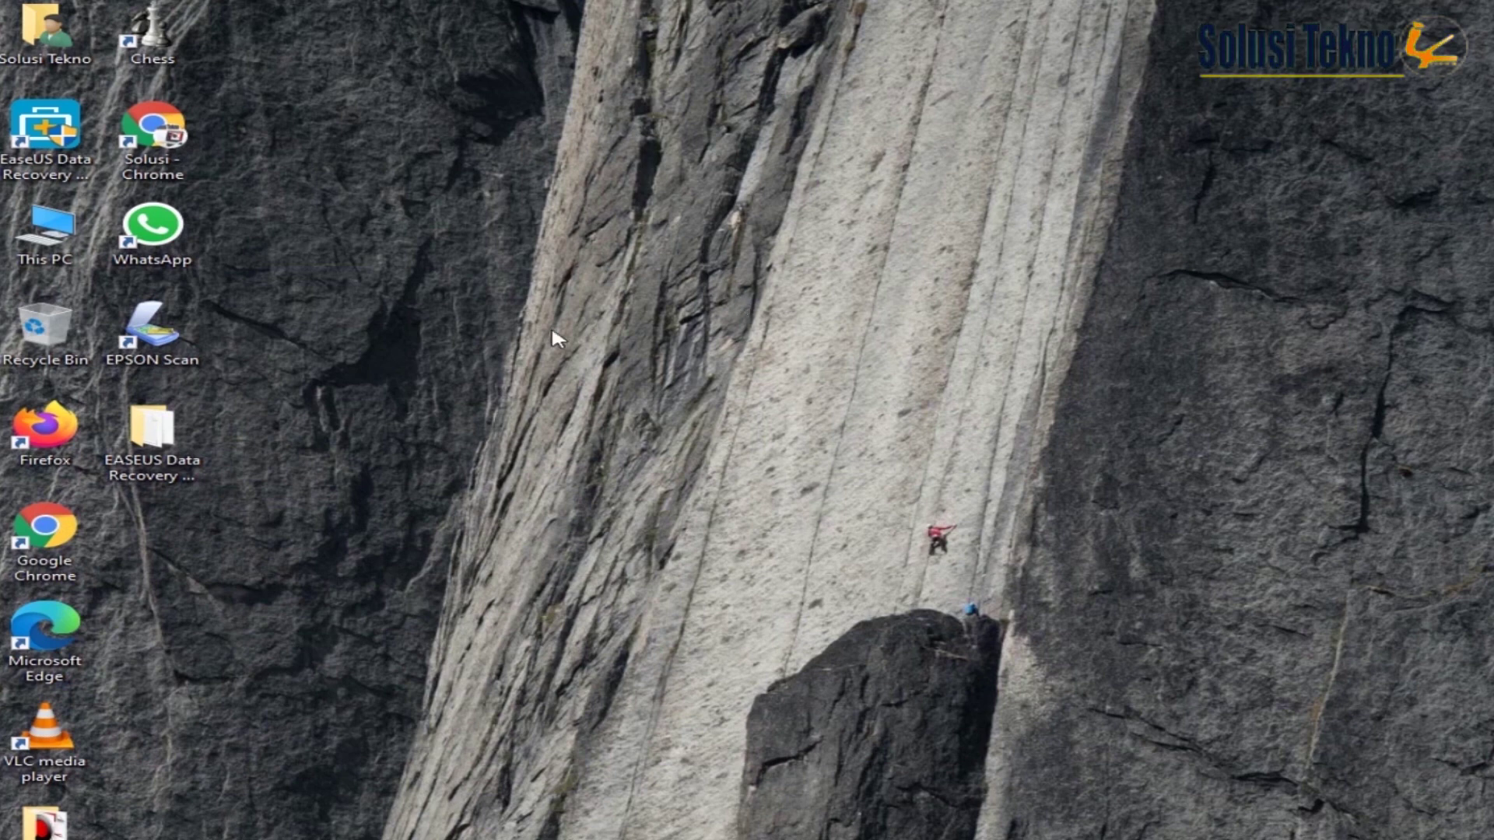
left_click(72, 177)
right_click(71, 174)
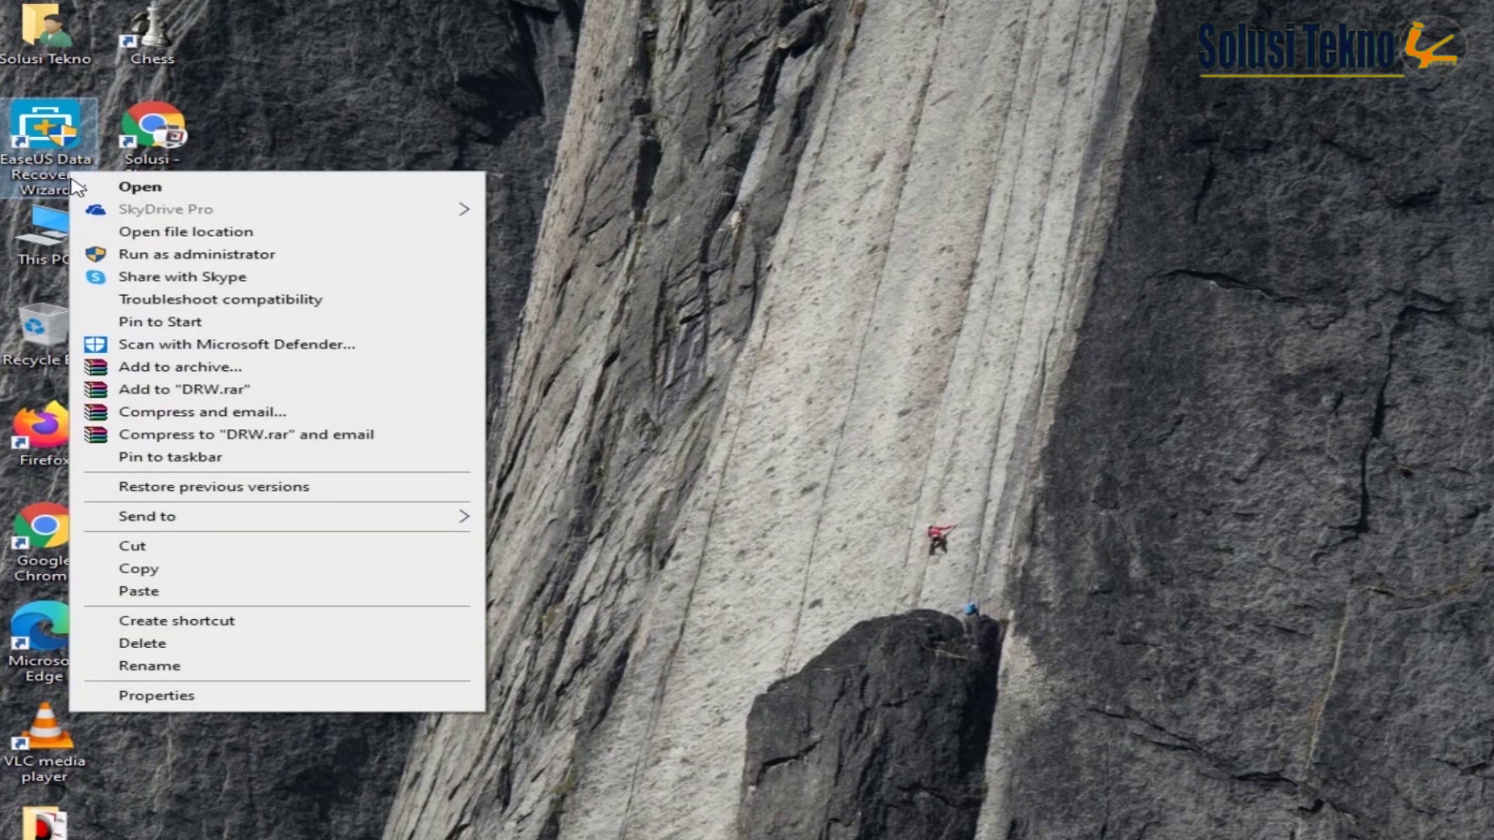
left_click(161, 696)
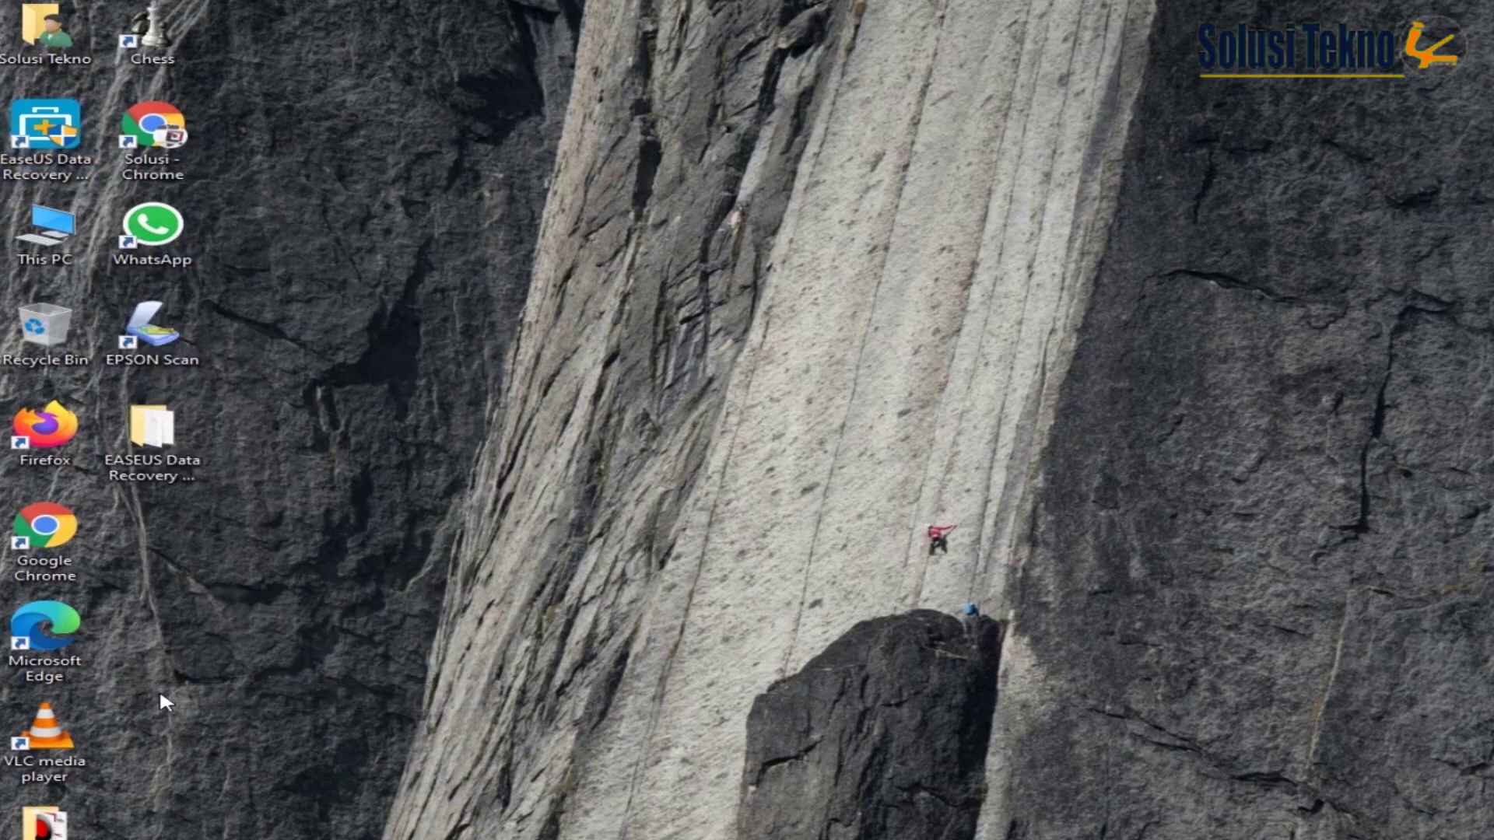
left_click(167, 548)
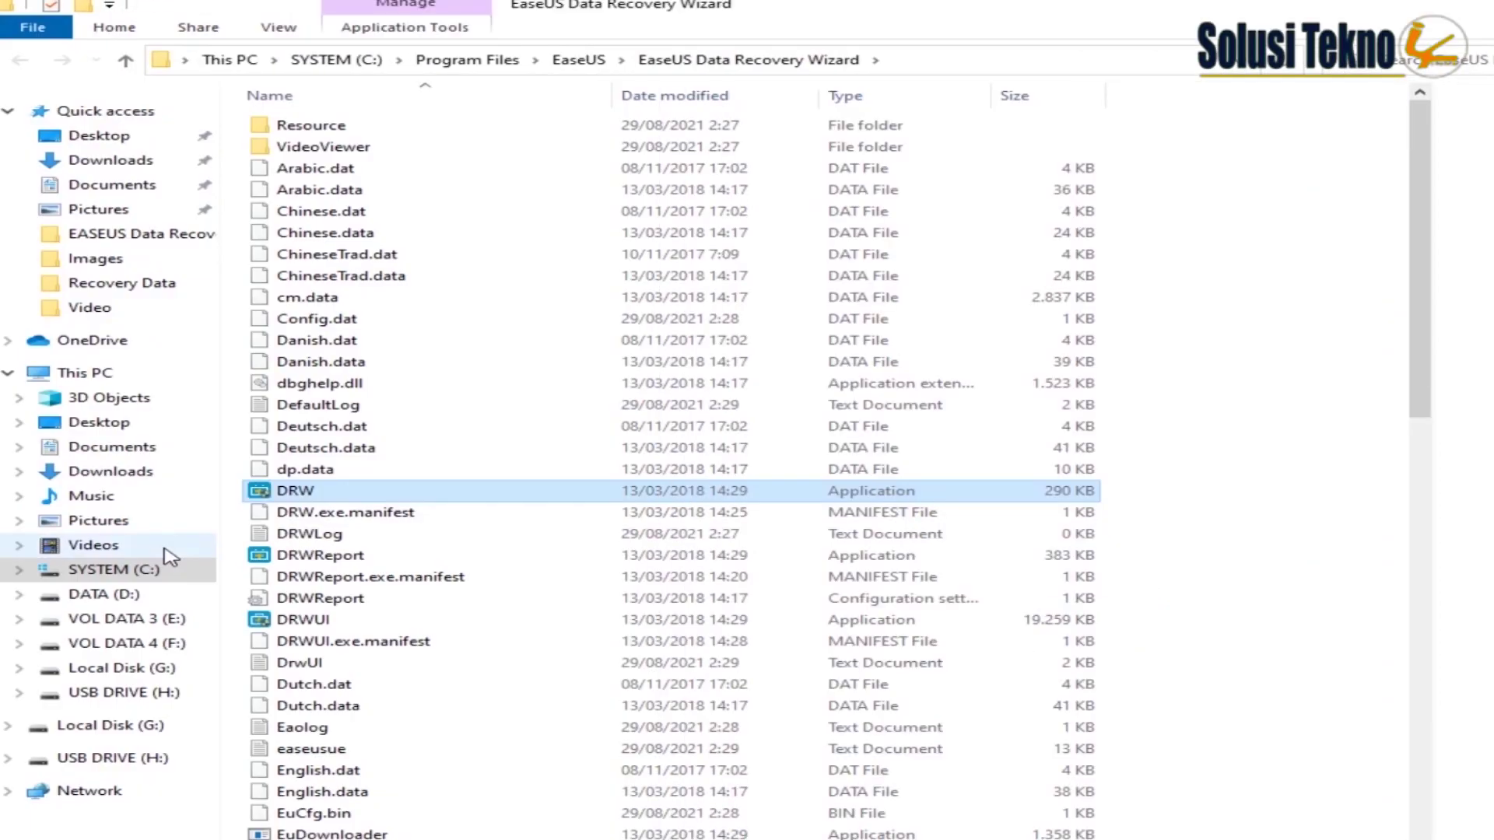
- Paste the copied DRW application into the installation folder, replacing the existing DRW.exe, and close the shortcut's properties
left_click(1250, 412)
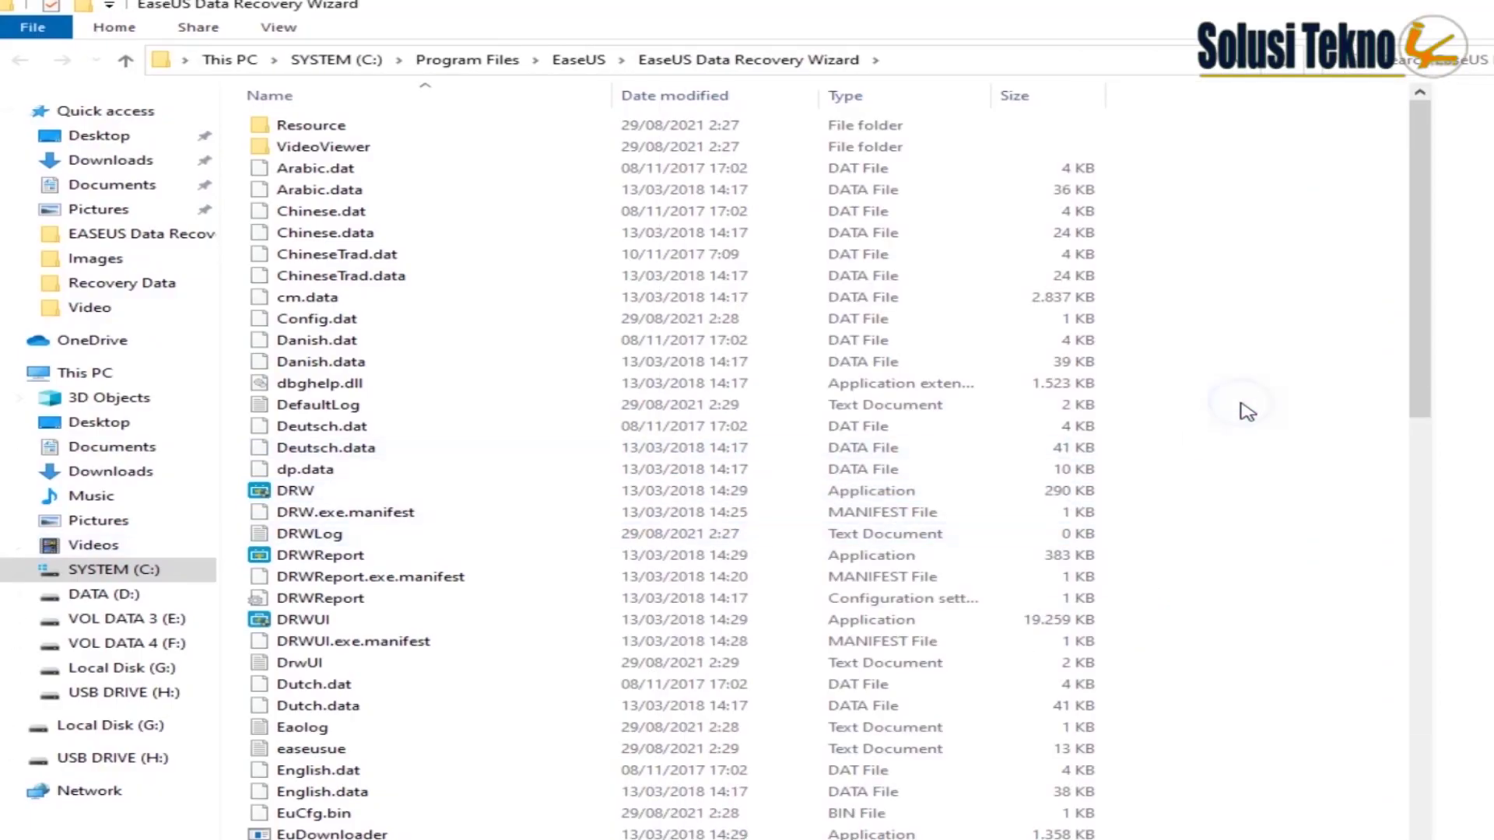
right_click(1242, 404)
left_click(1312, 573)
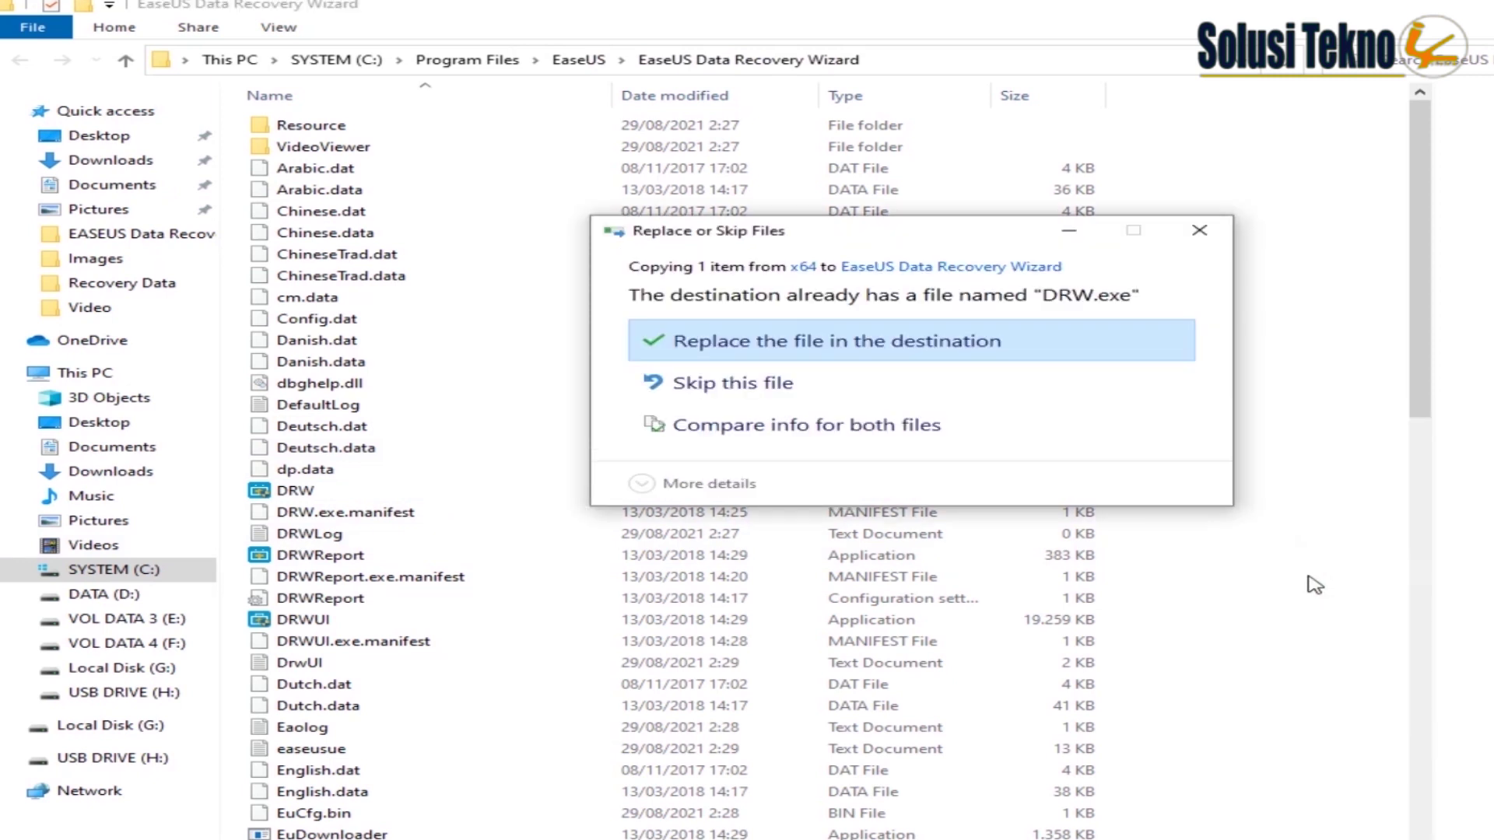
left_click(791, 346)
left_click(830, 377)
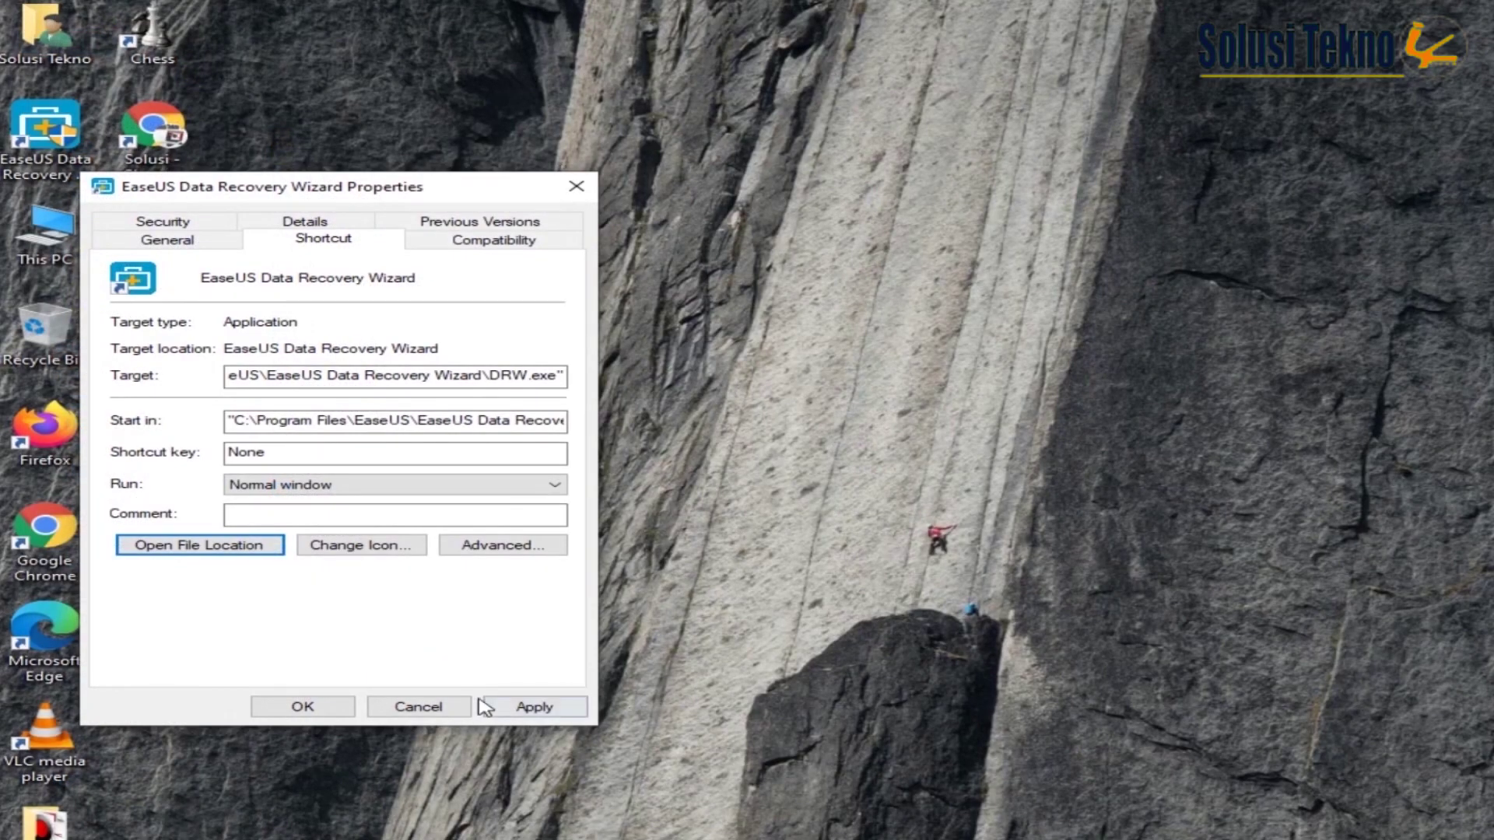
left_click(490, 707)
left_click(381, 502)
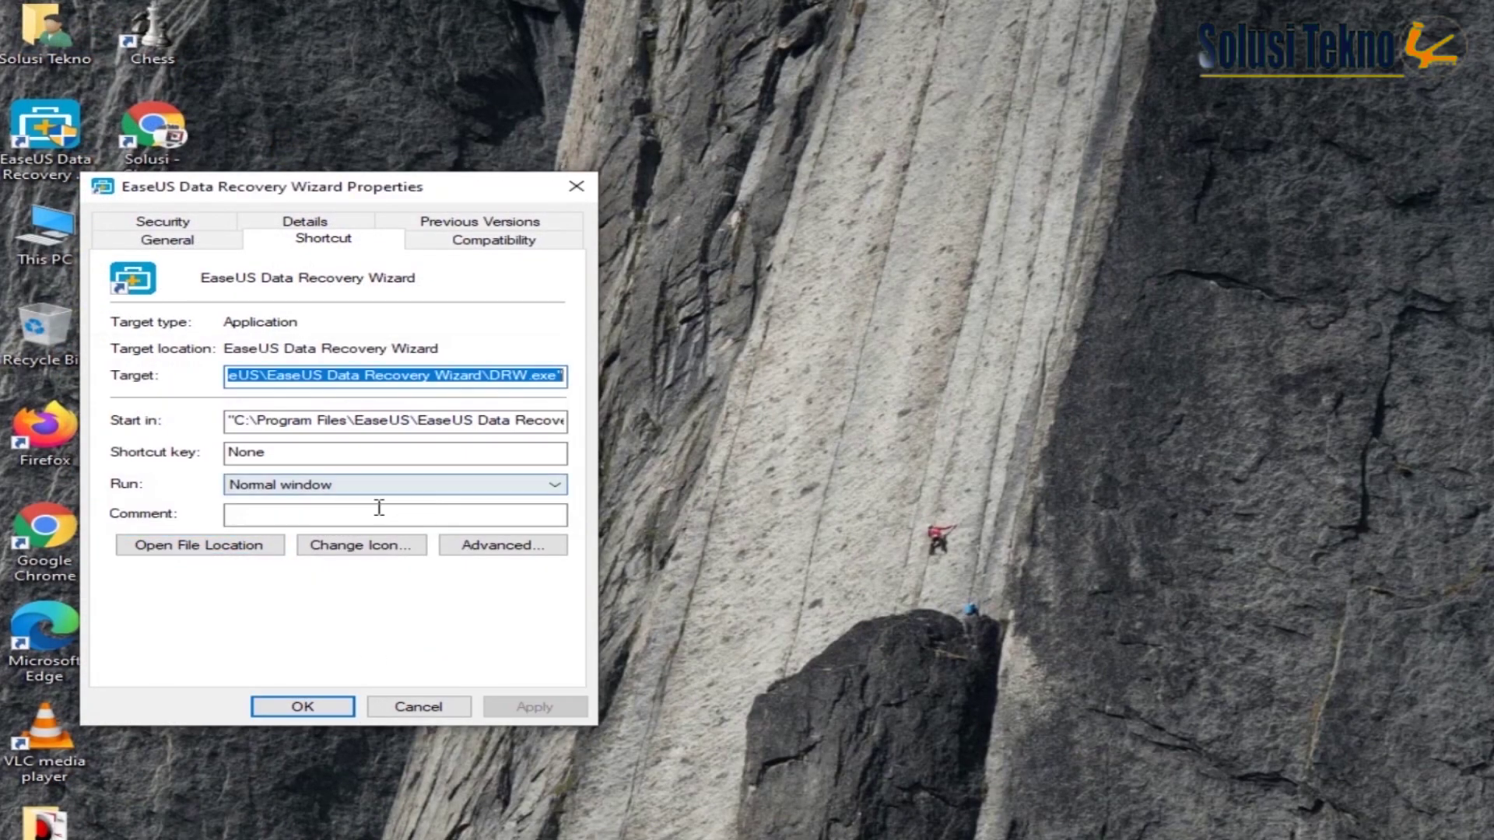
left_click(301, 707)
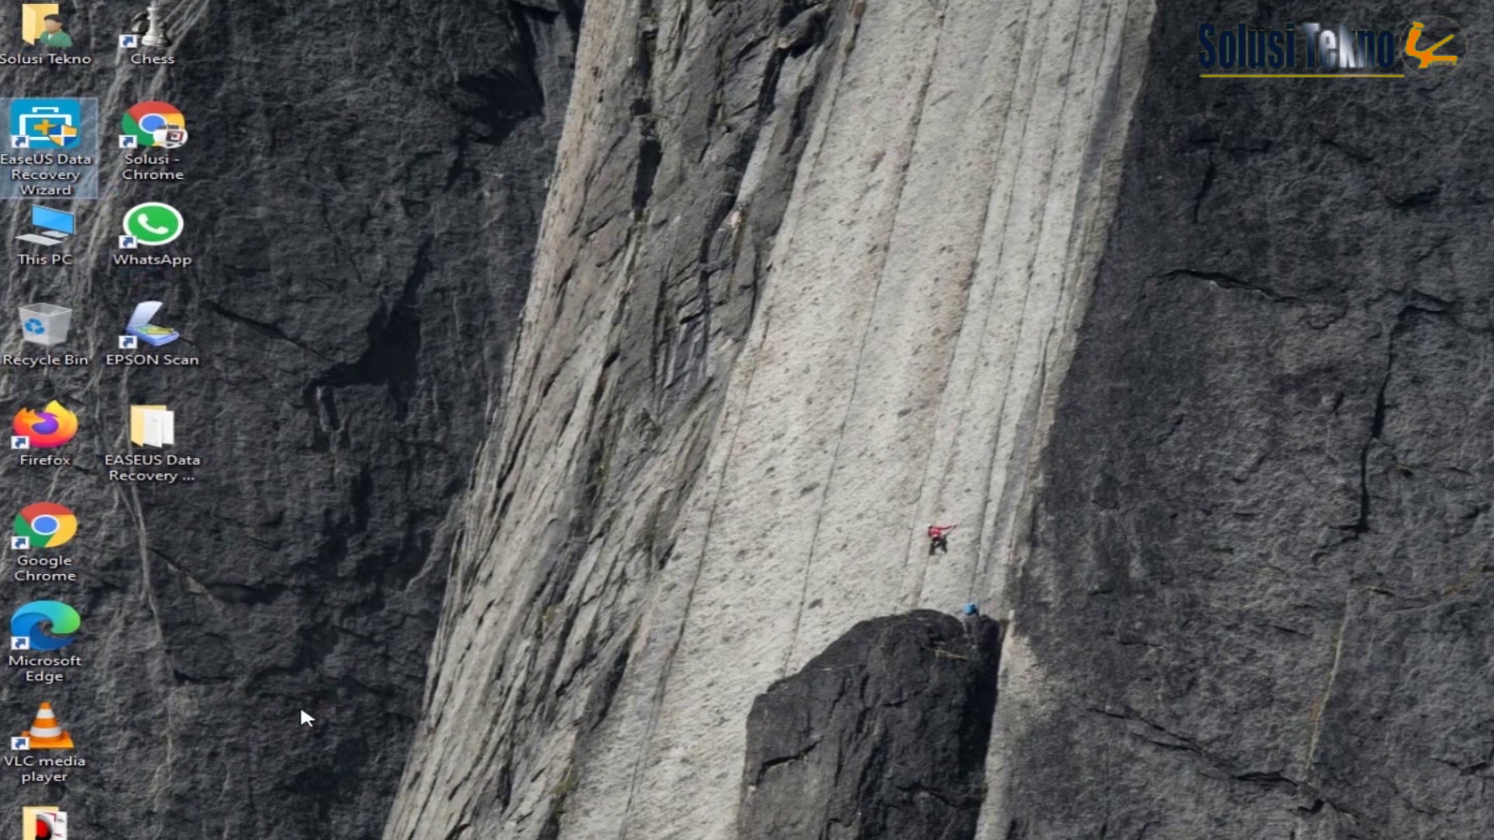
- Launch EaseUS Data Recovery Wizard from the desktop and start a scan of USB DRIVE (H:)
left_click(45, 156)
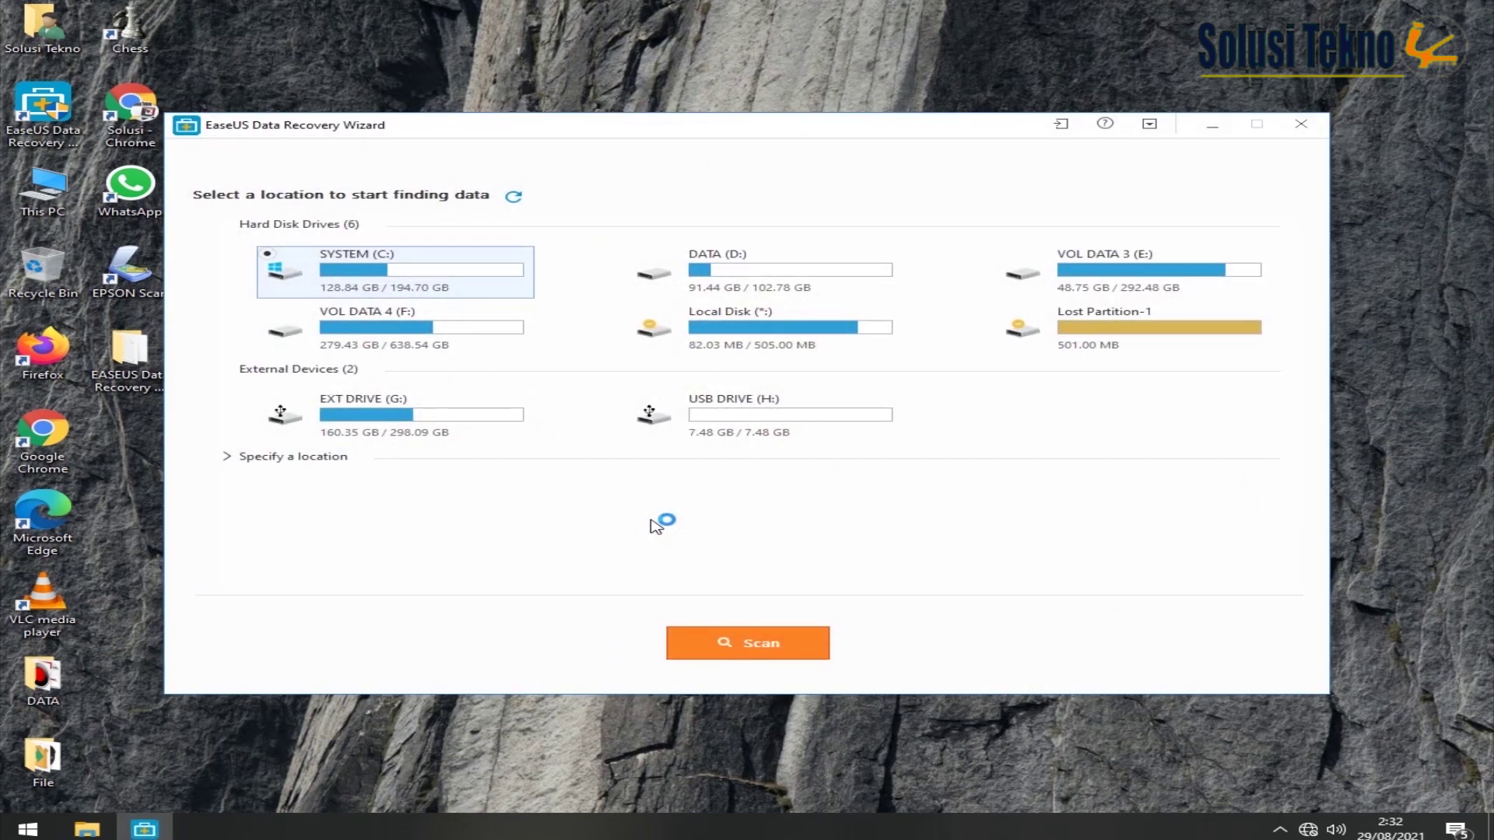
left_click(656, 527)
left_click(707, 433)
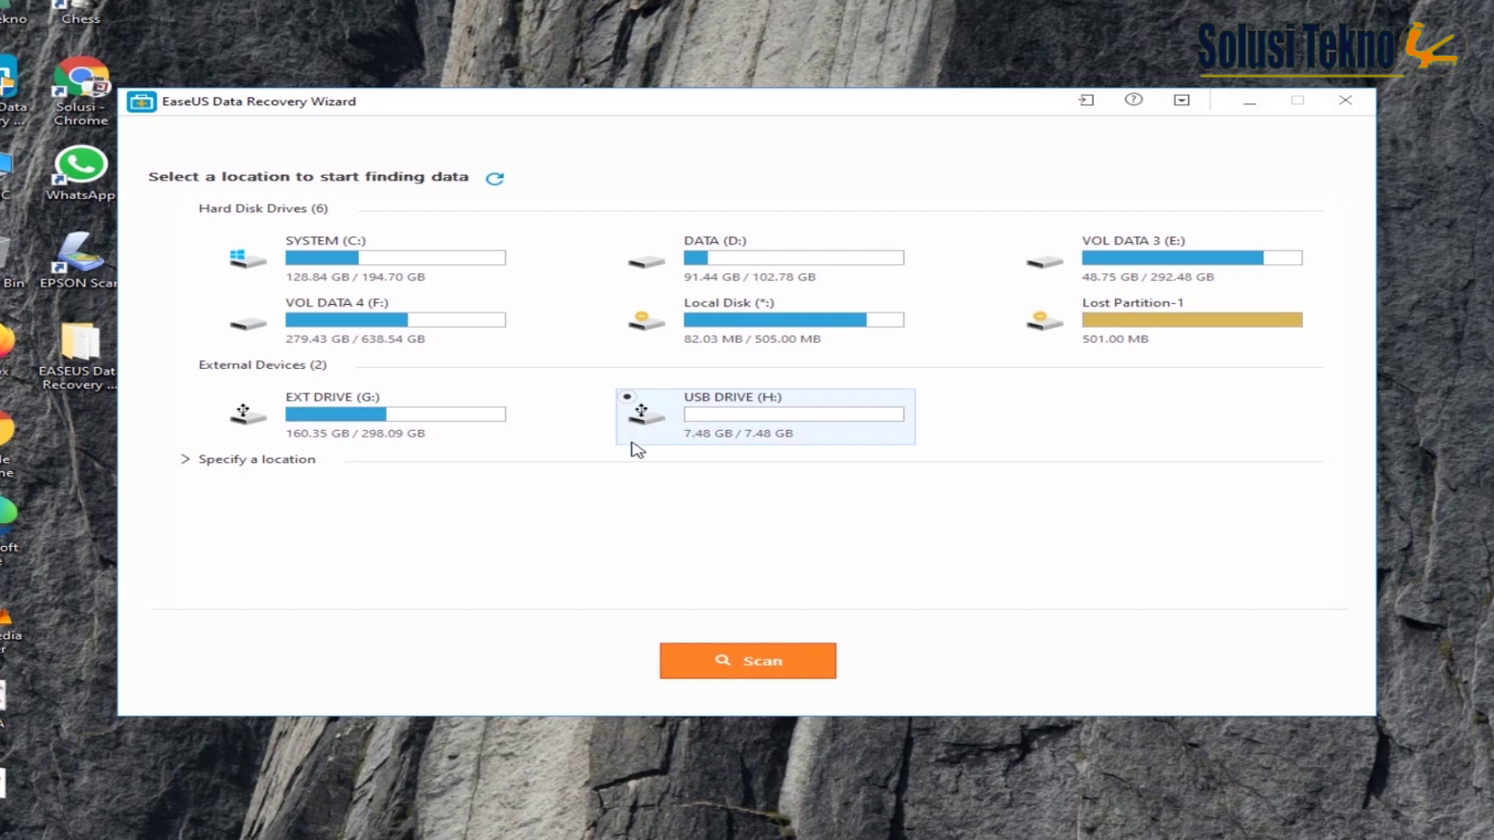
left_click(757, 659)
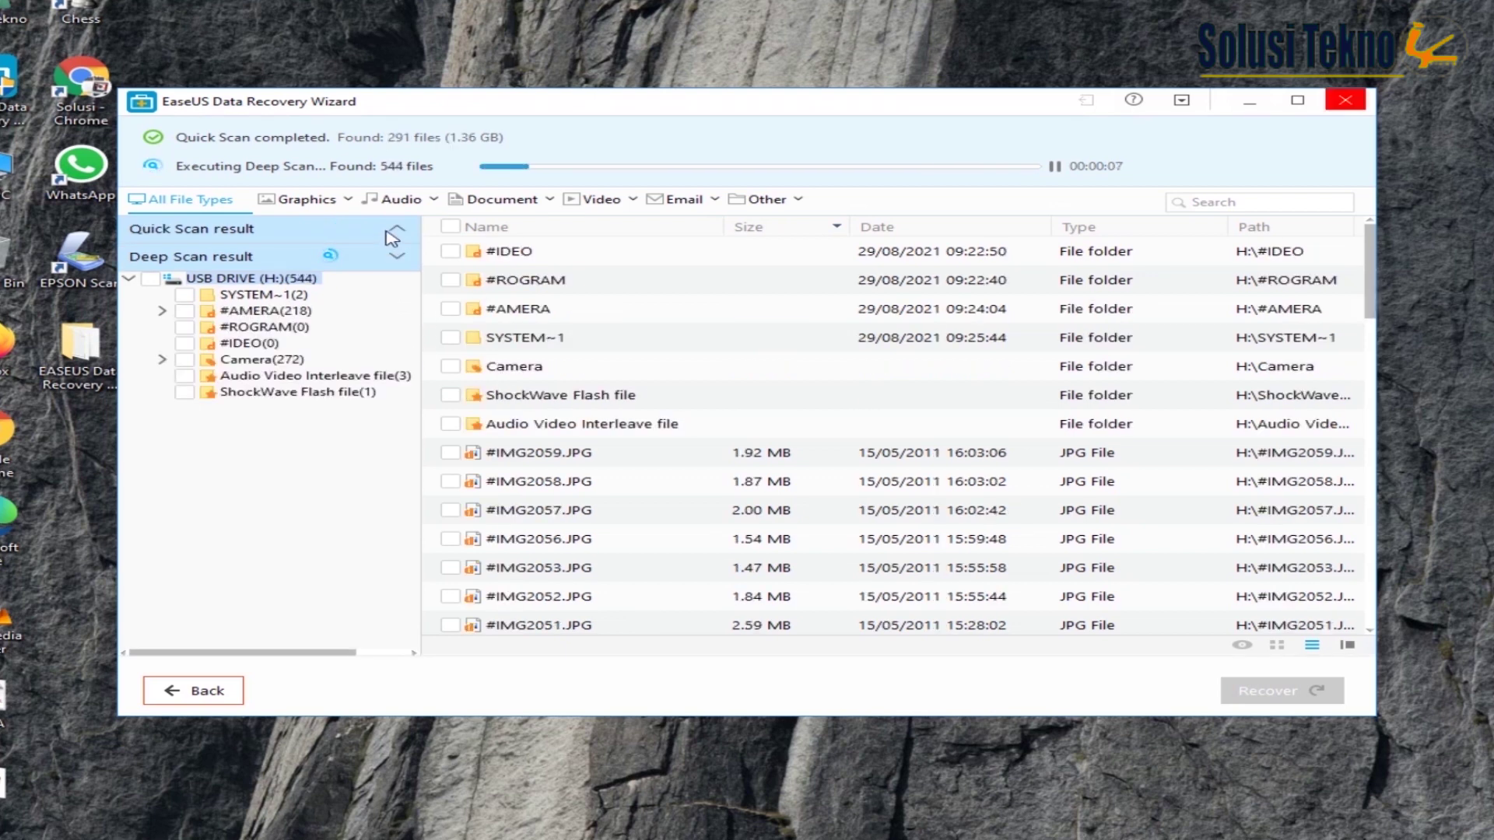
- Compare the folders and files listed in the Quick Scan and Deep Scan results
left_click(396, 231)
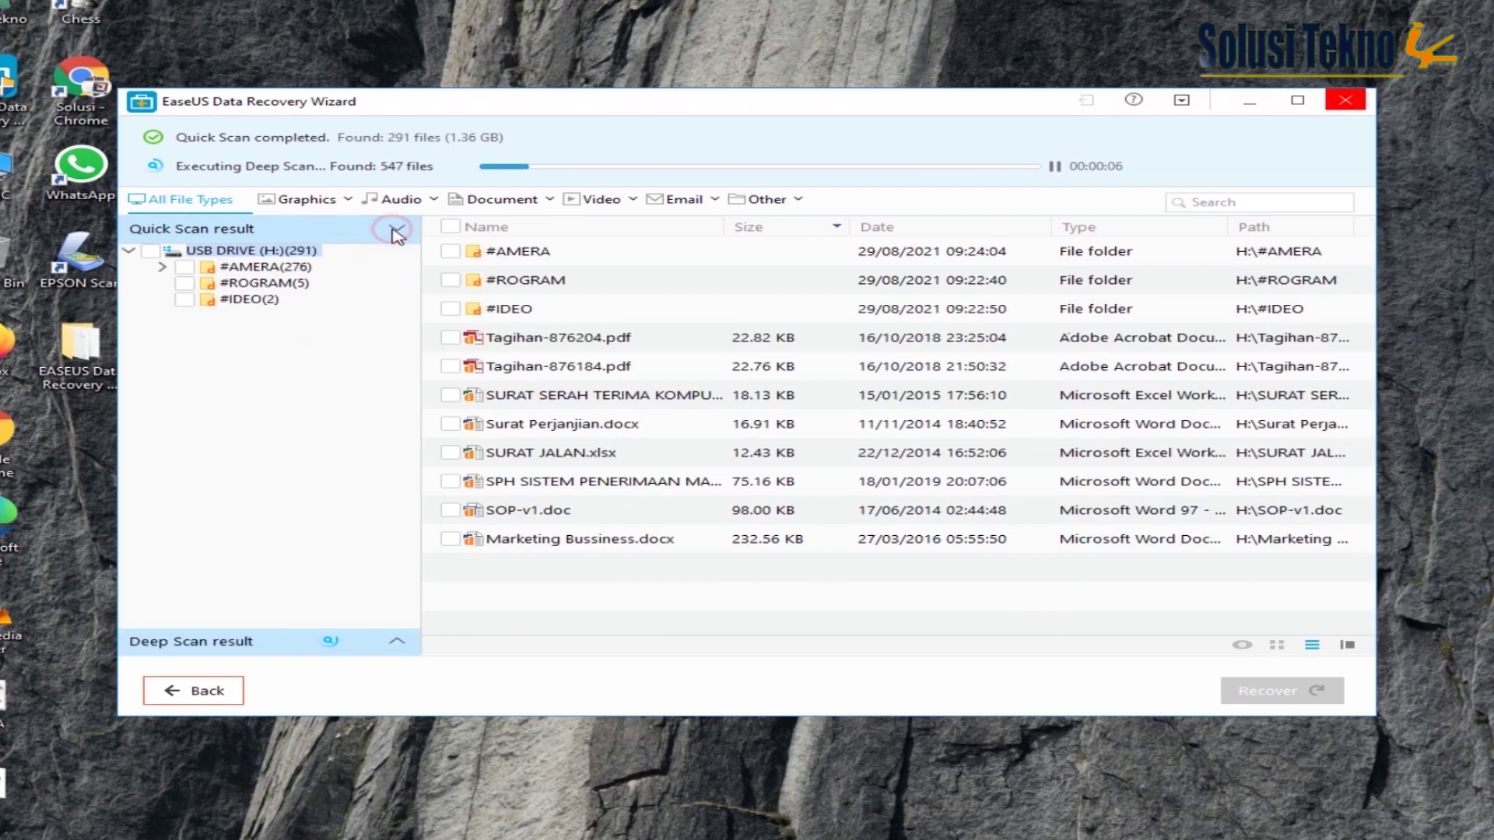
left_click(397, 231)
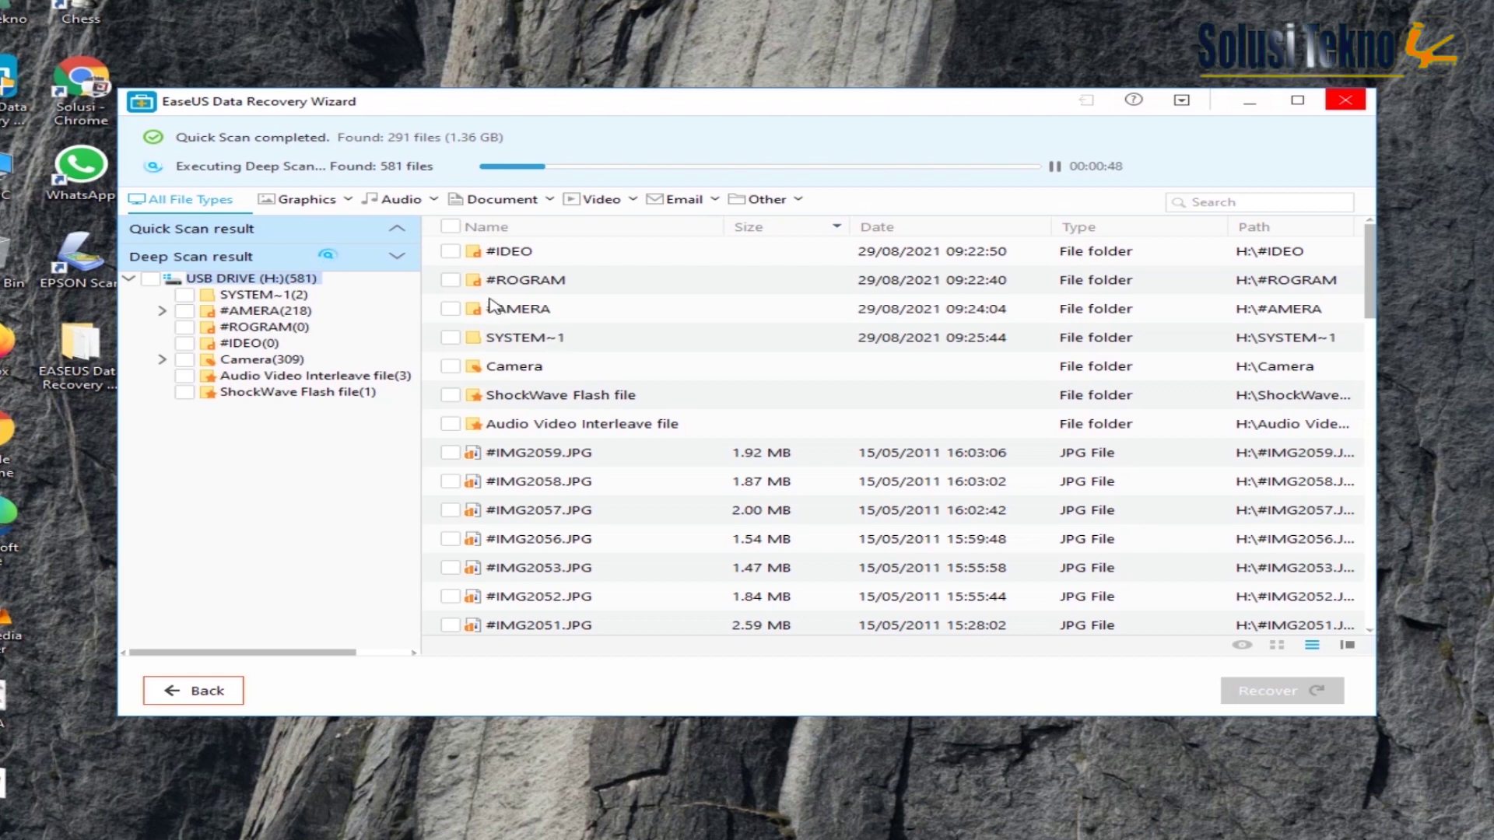
left_click(406, 236)
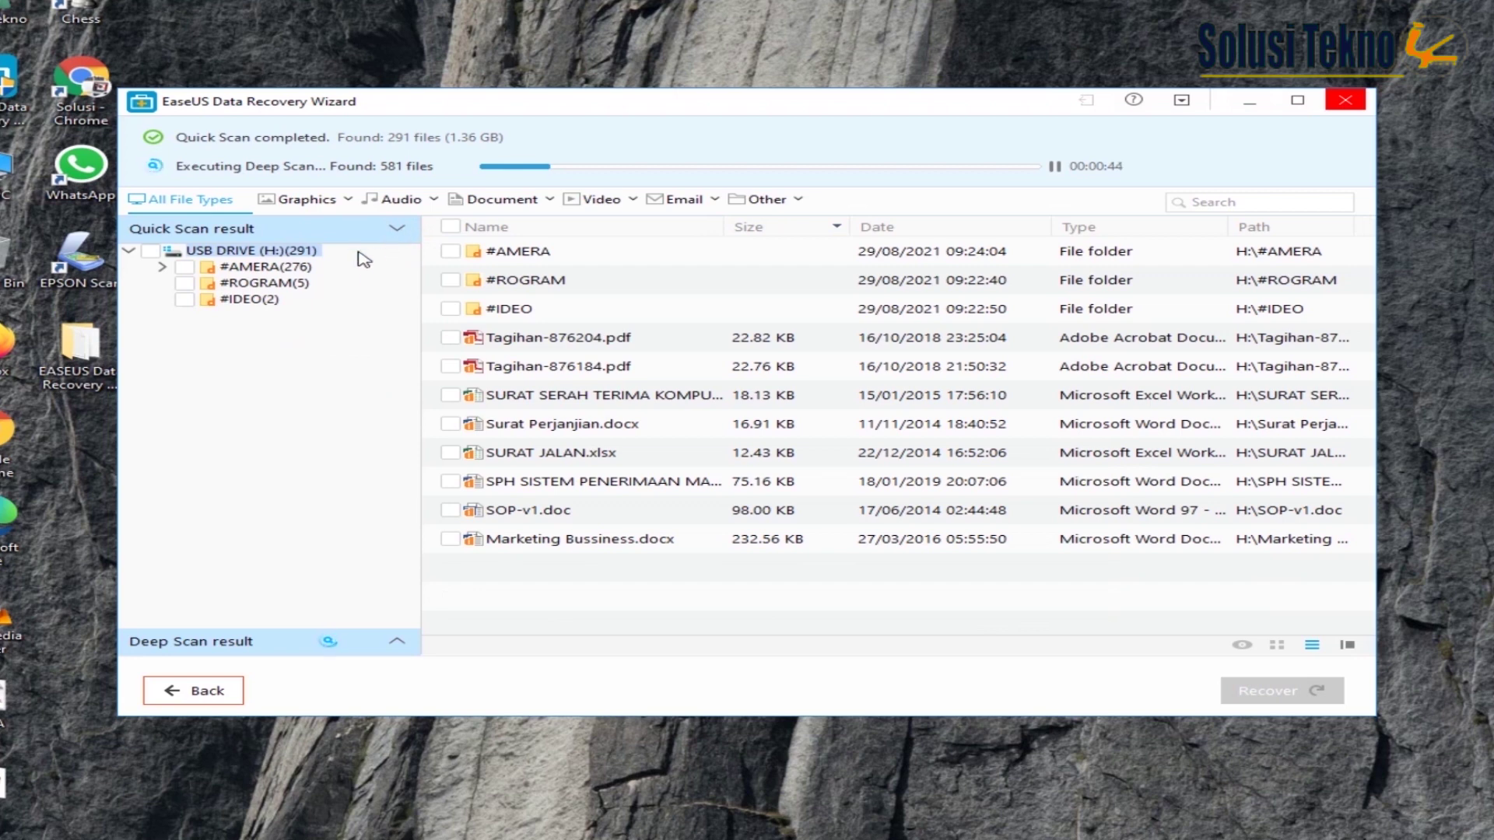
- Select the whole #AMERA folder under Existing Partition(FAT32) in the Deep Scan result for recovery
left_click(288, 271)
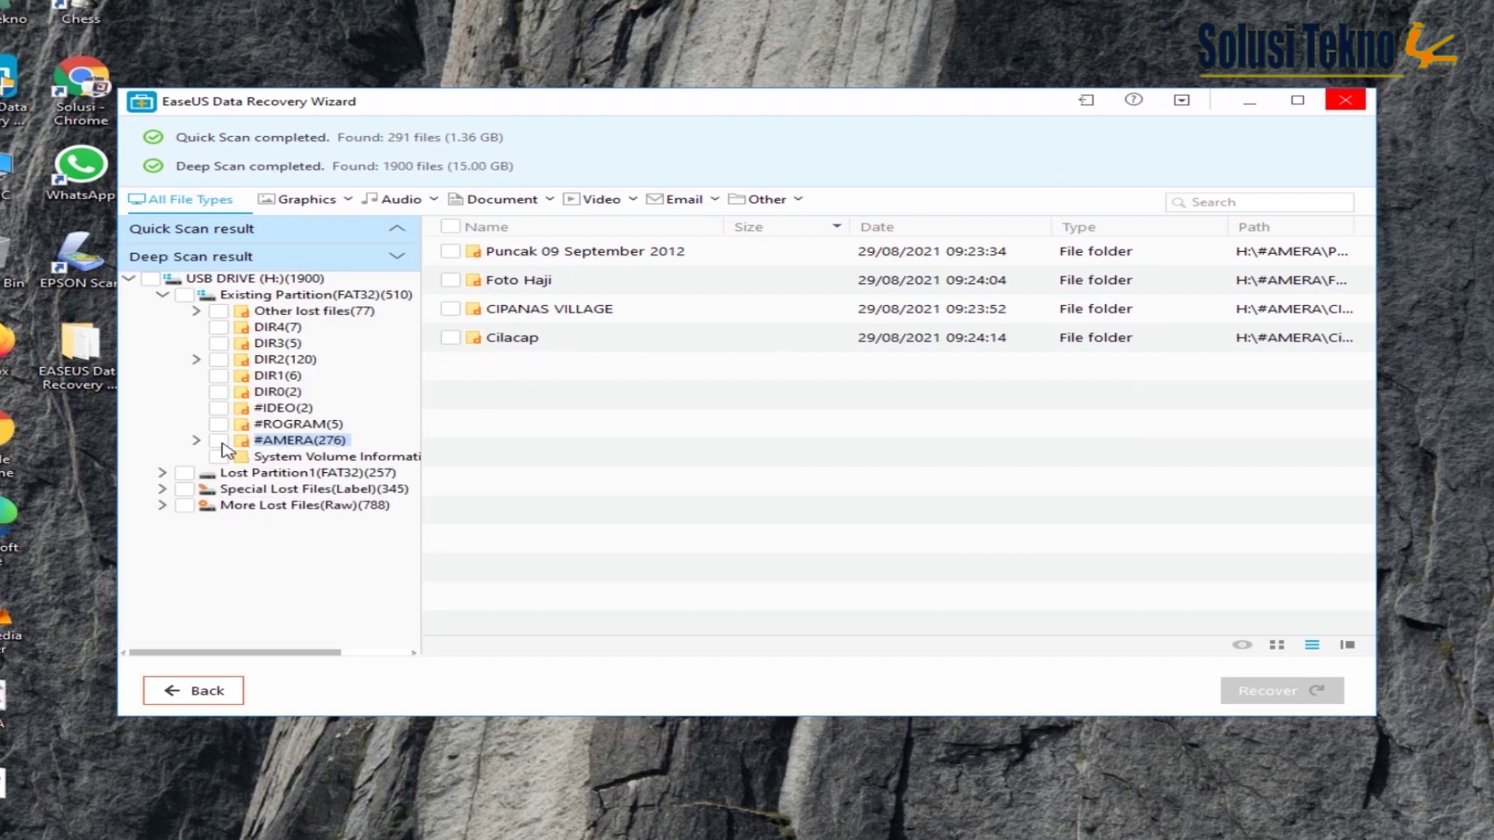
left_click(220, 441)
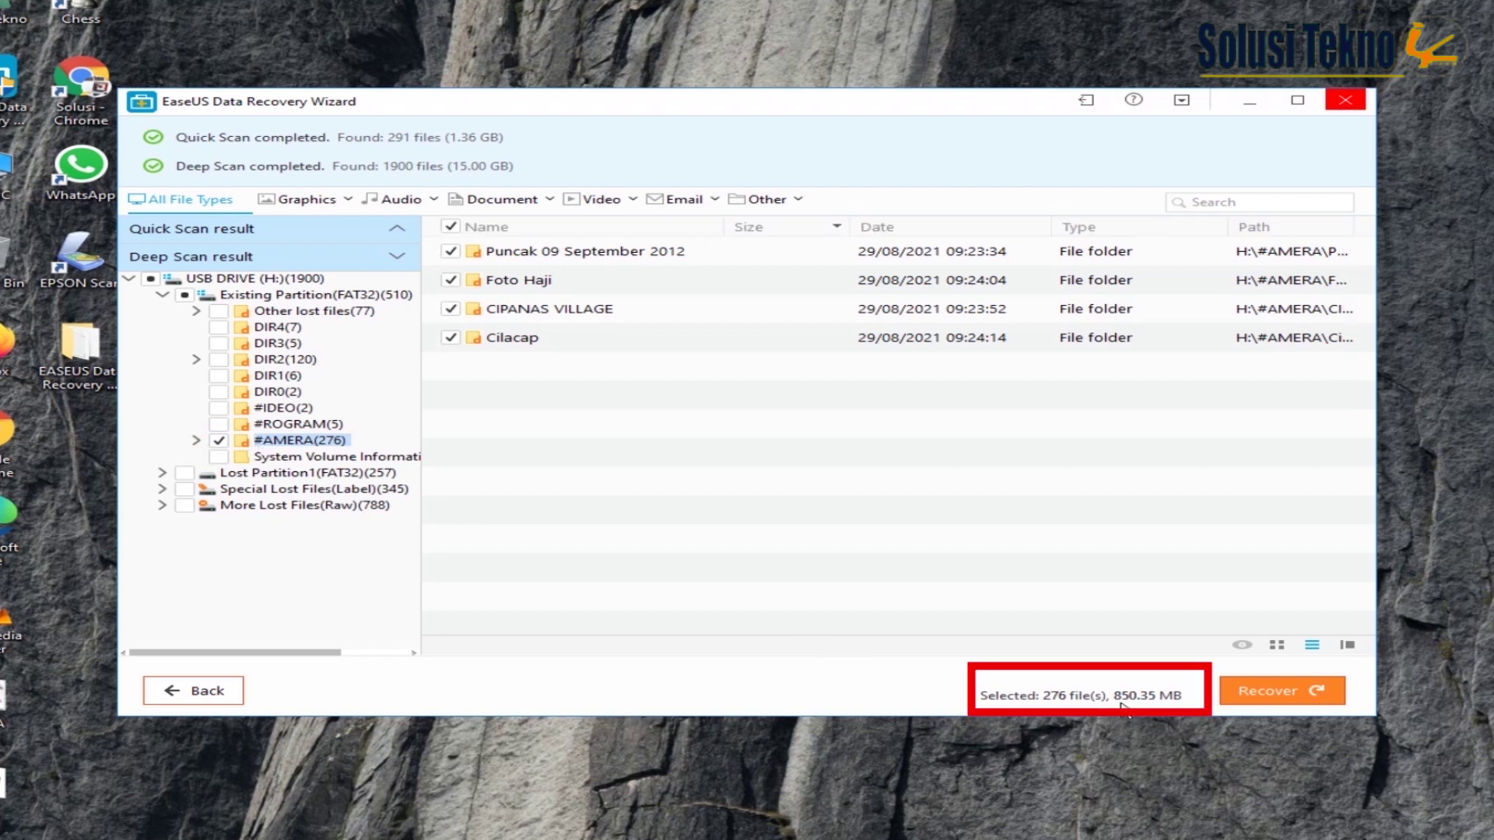
- Try selecting the #ROGRAM folder in place of #AMERA, view the #IDEO files, and reselect #AMERA for recovery
left_click(219, 440)
left_click(219, 424)
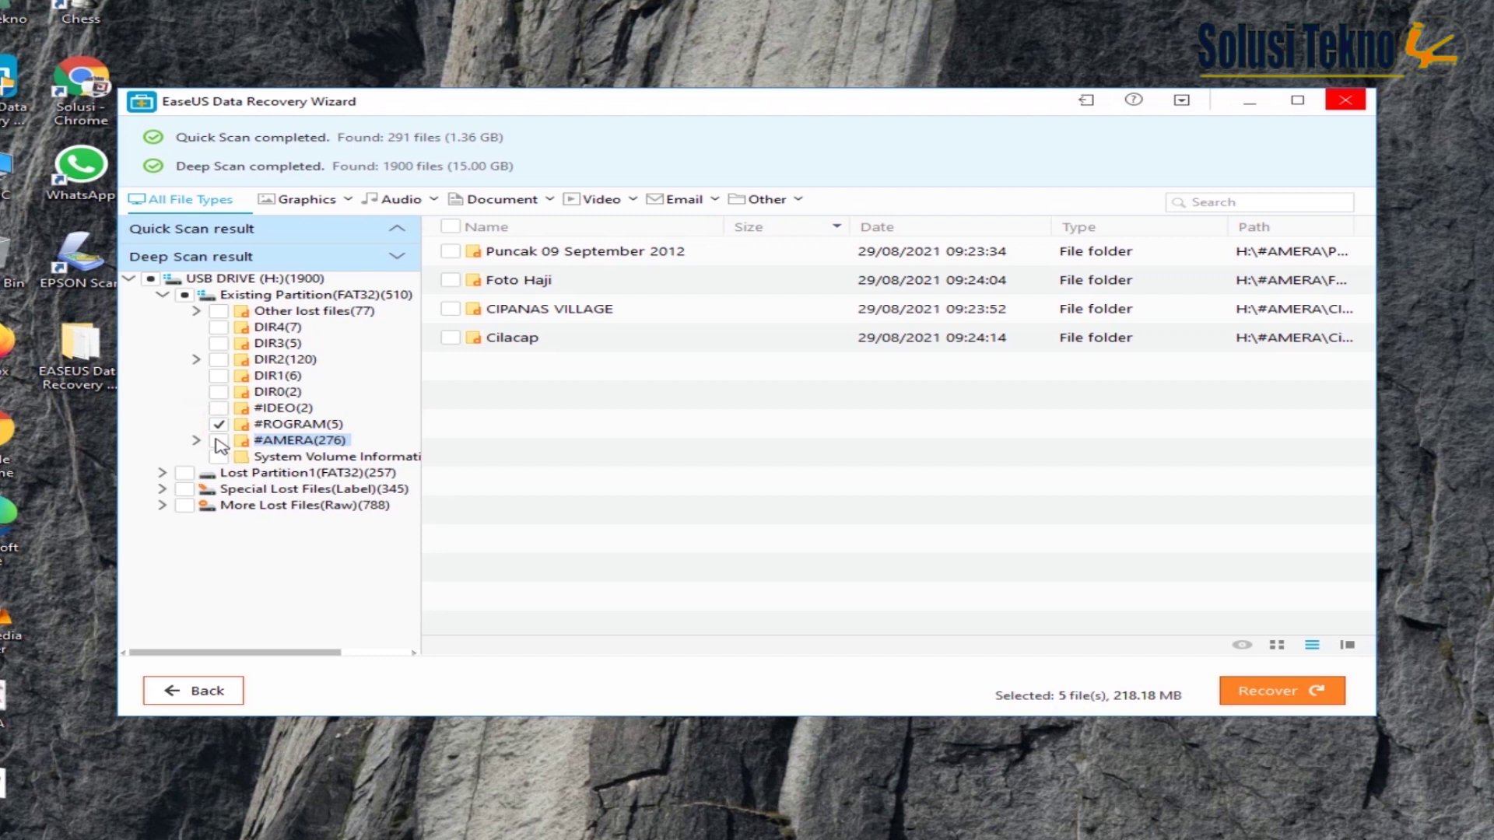
left_click(220, 424)
left_click(236, 408)
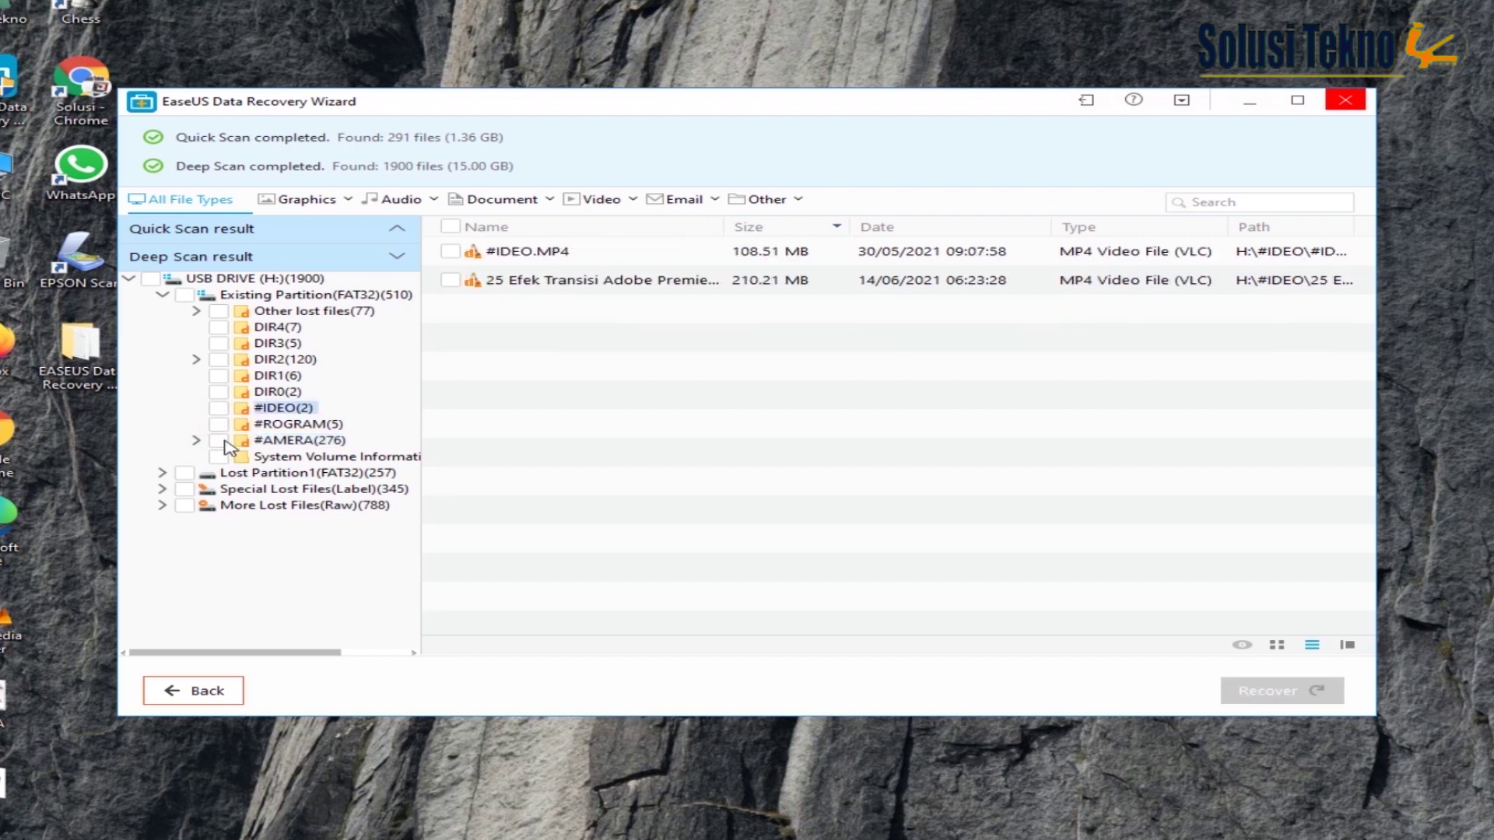
left_click(219, 440)
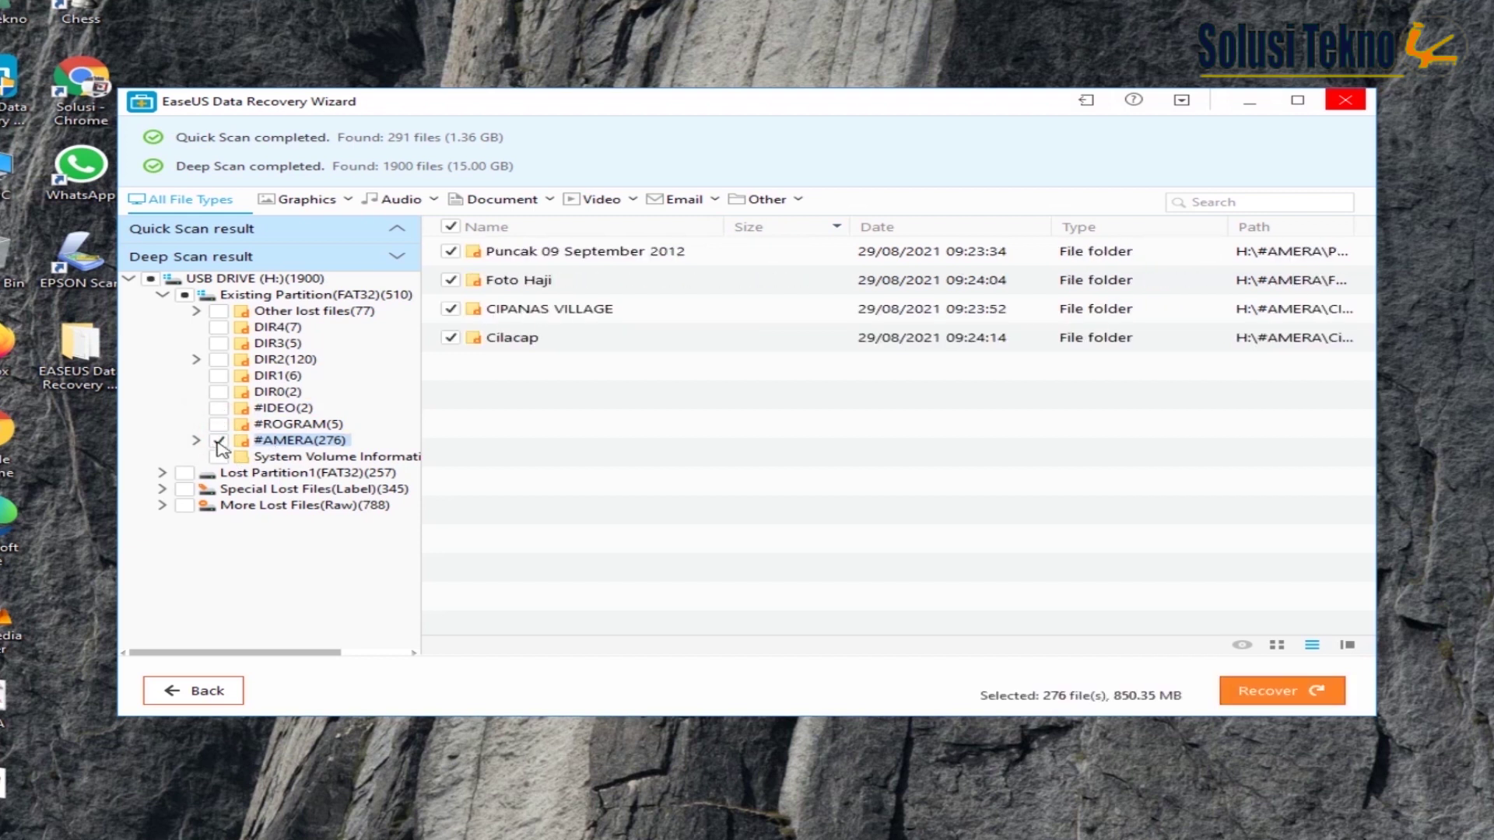
- Maximize the window, deselect CIPANAS VILLAGE and Cilacap in #AMERA, and include the #IDEO folder in the recovery selection
left_click(220, 409)
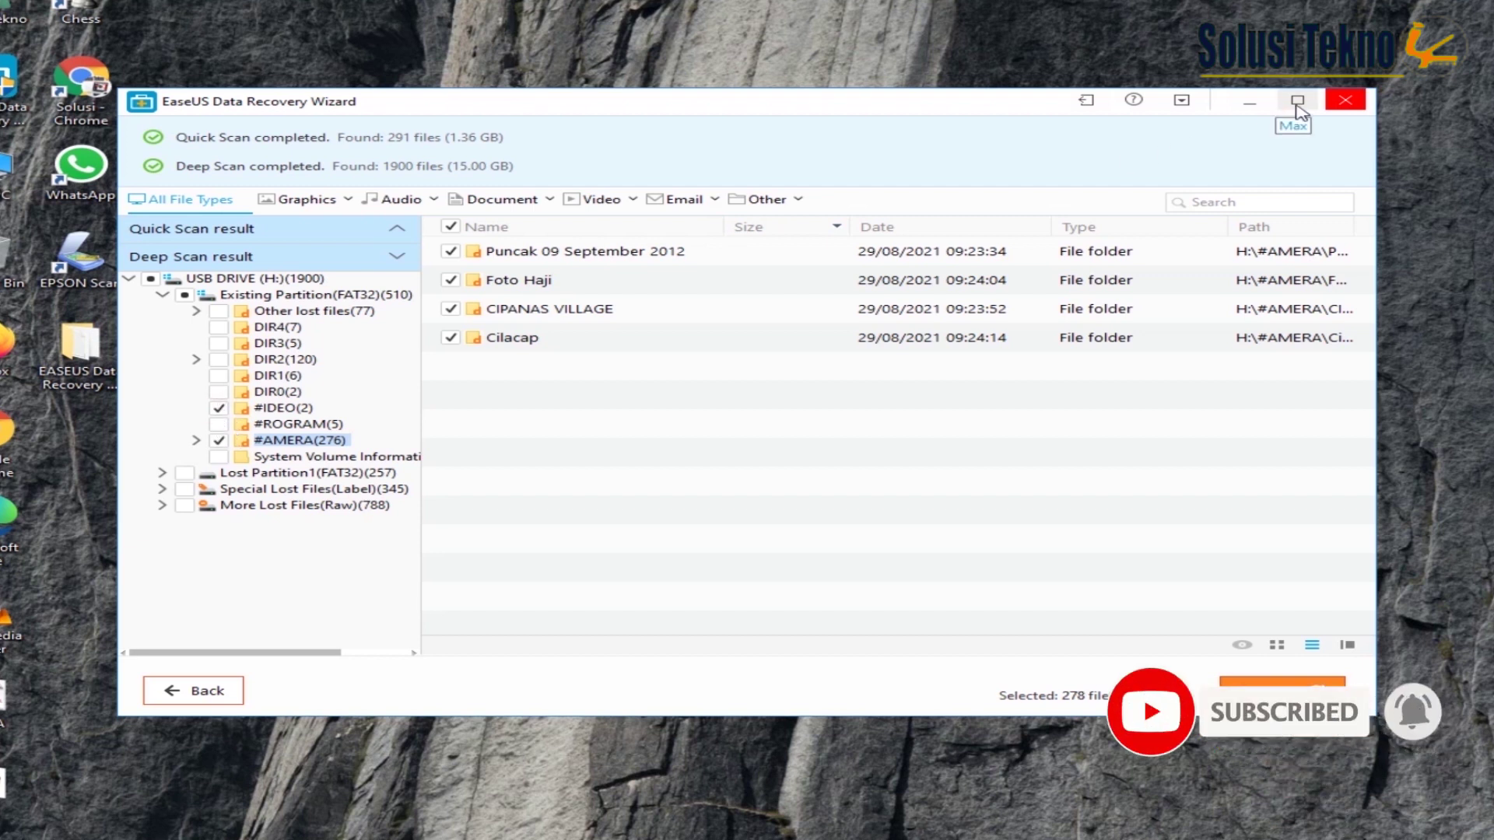
left_click(1297, 100)
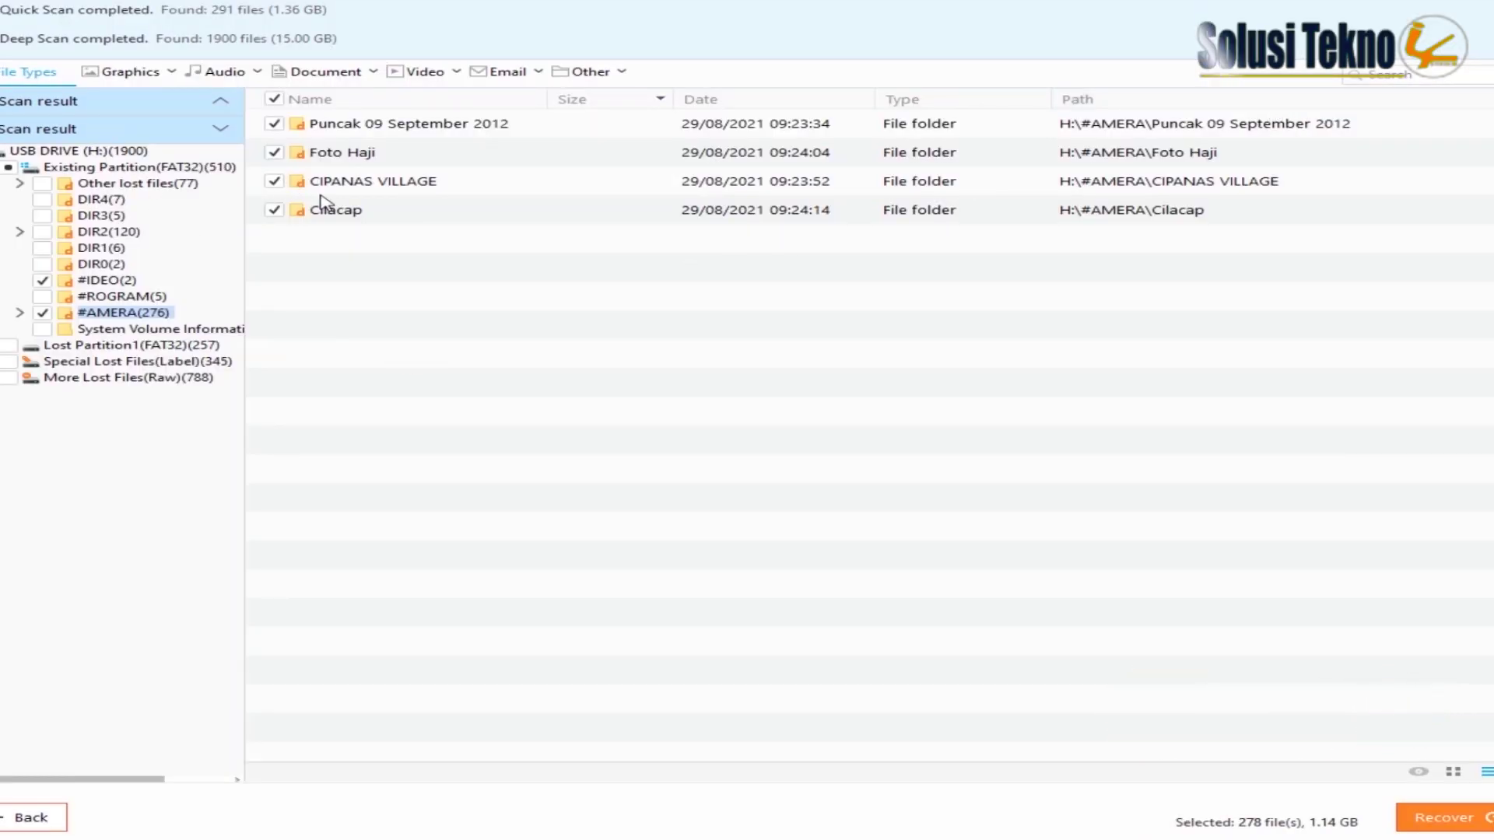
left_click(42, 280)
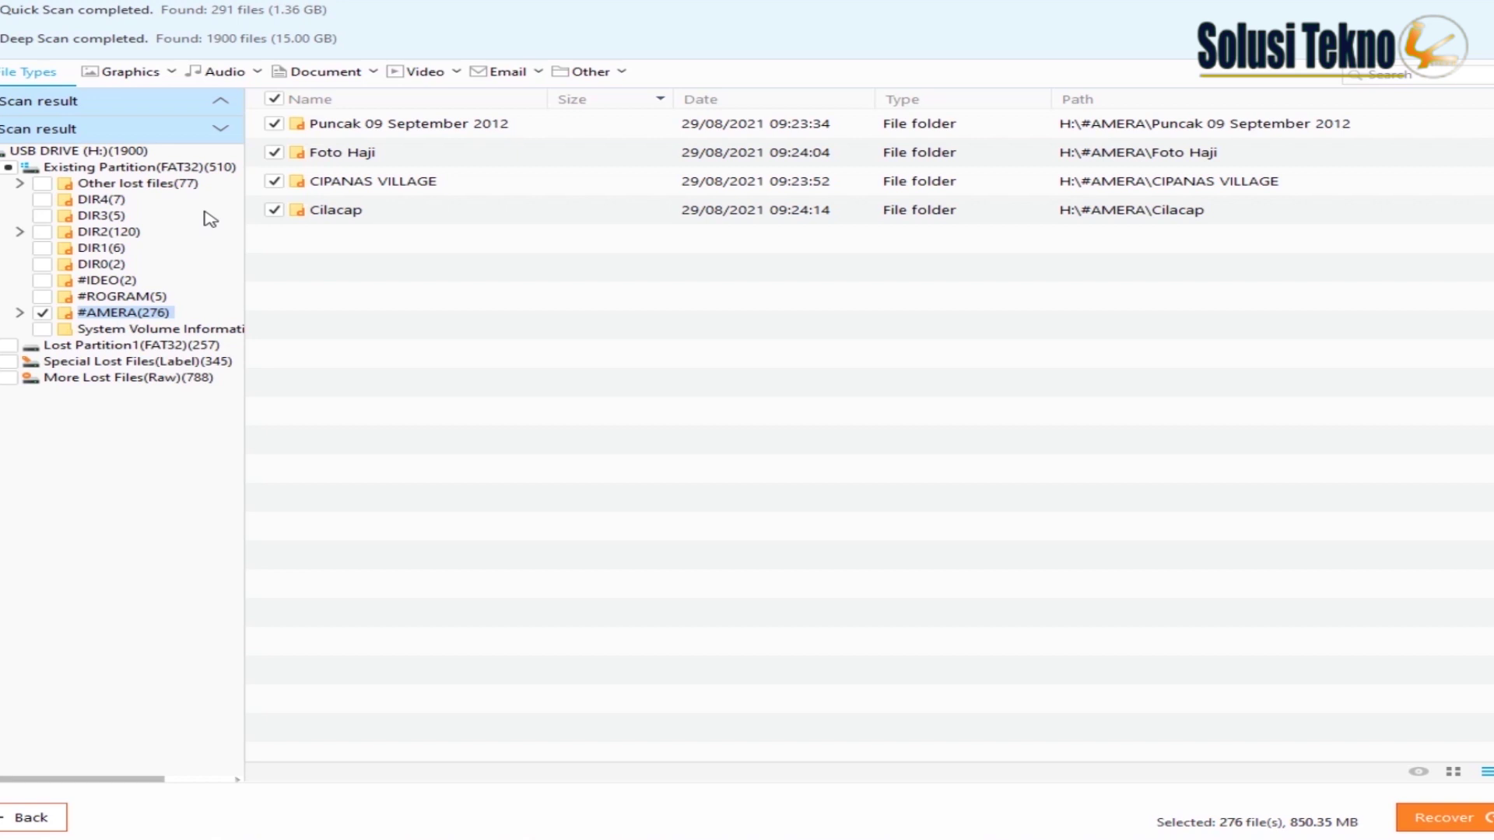
left_click(277, 179)
left_click(274, 210)
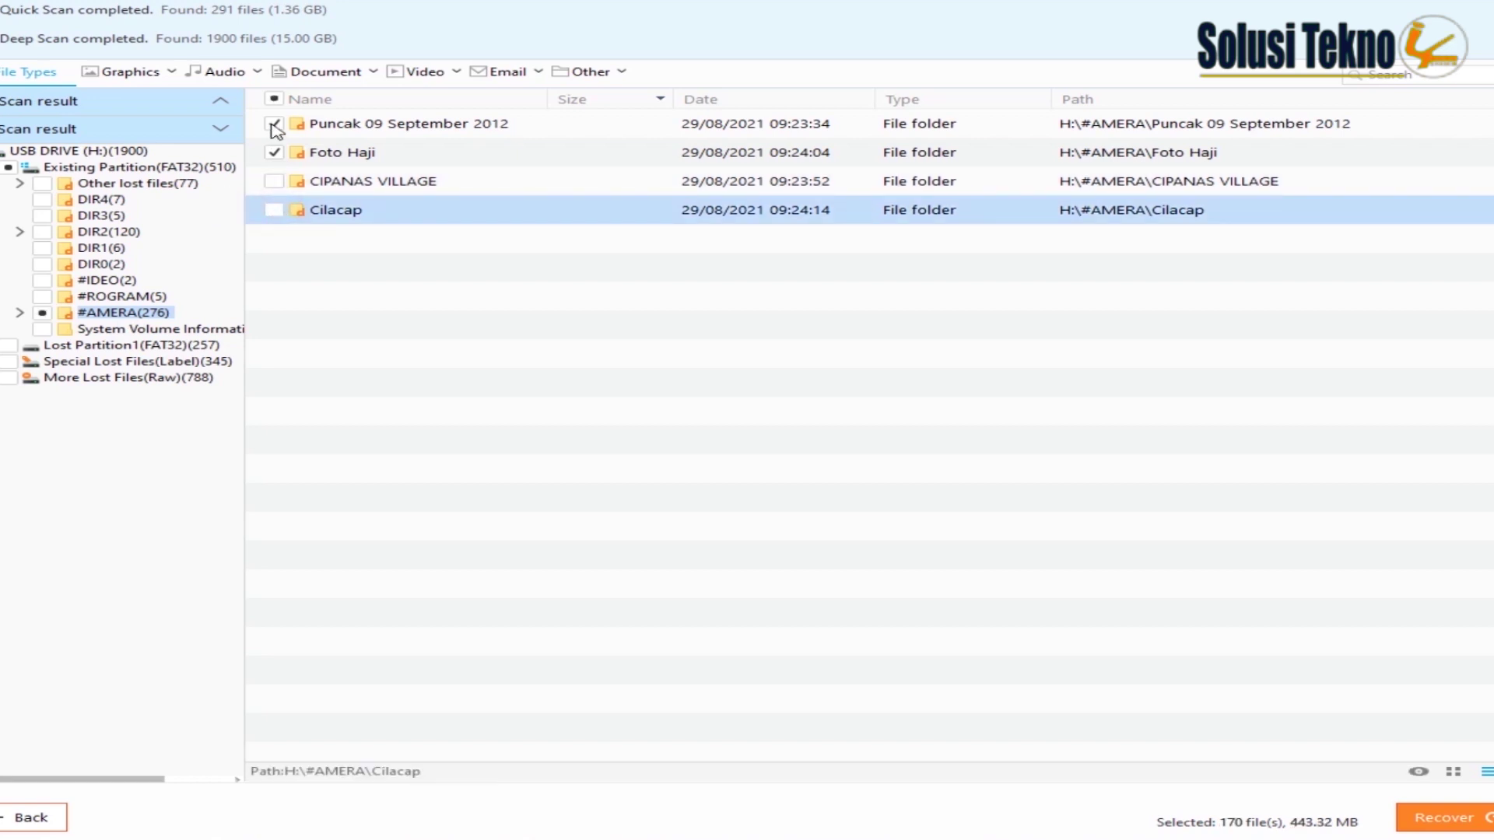
left_click(44, 282)
left_click(105, 280)
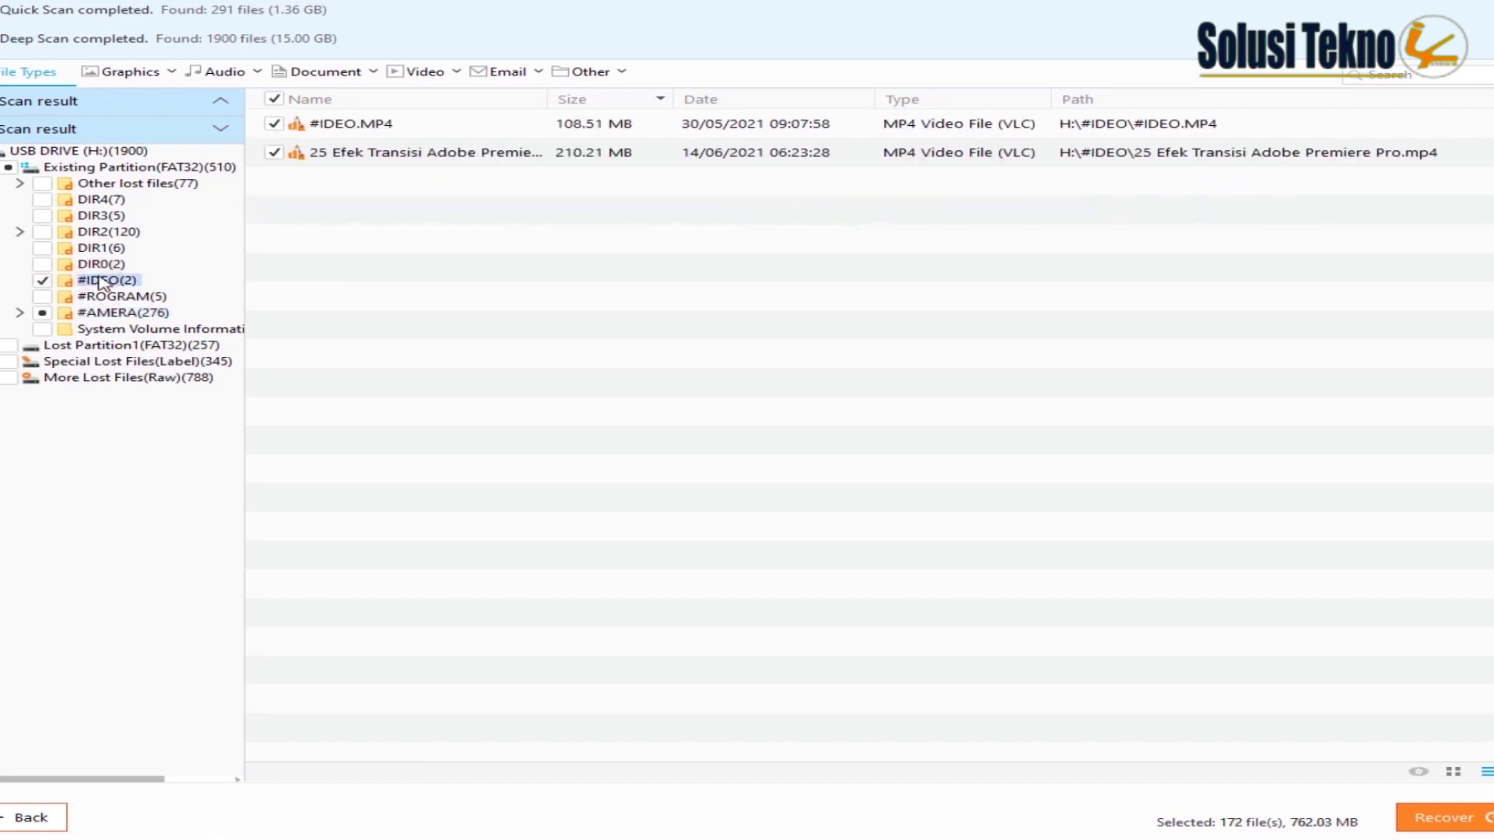
left_click(67, 315)
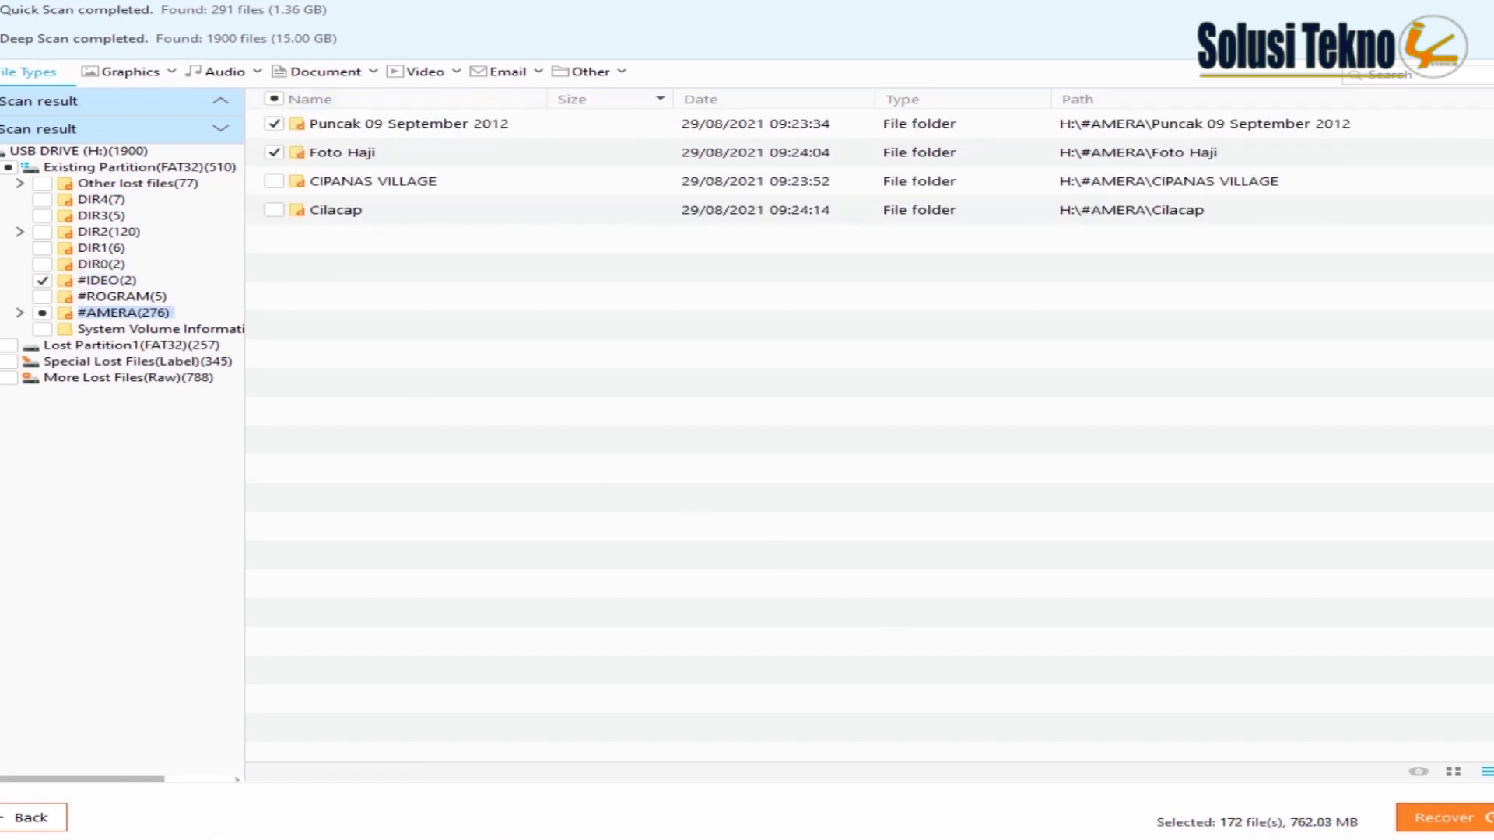
- Recover the selected files to USB DRIVE (H:), choosing to save despite the warning about using the original drive
left_click(1486, 826)
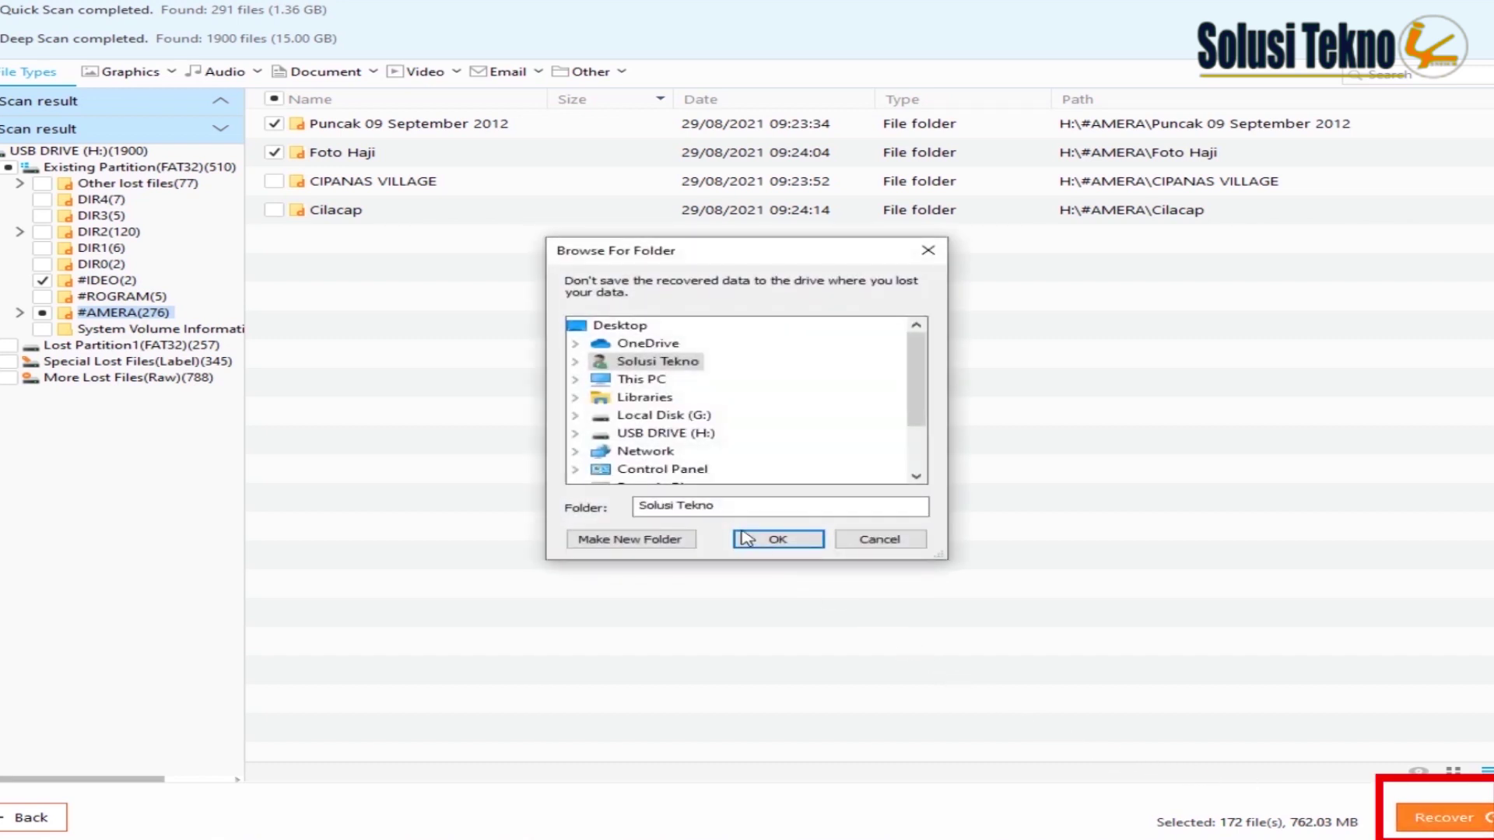
left_click(634, 434)
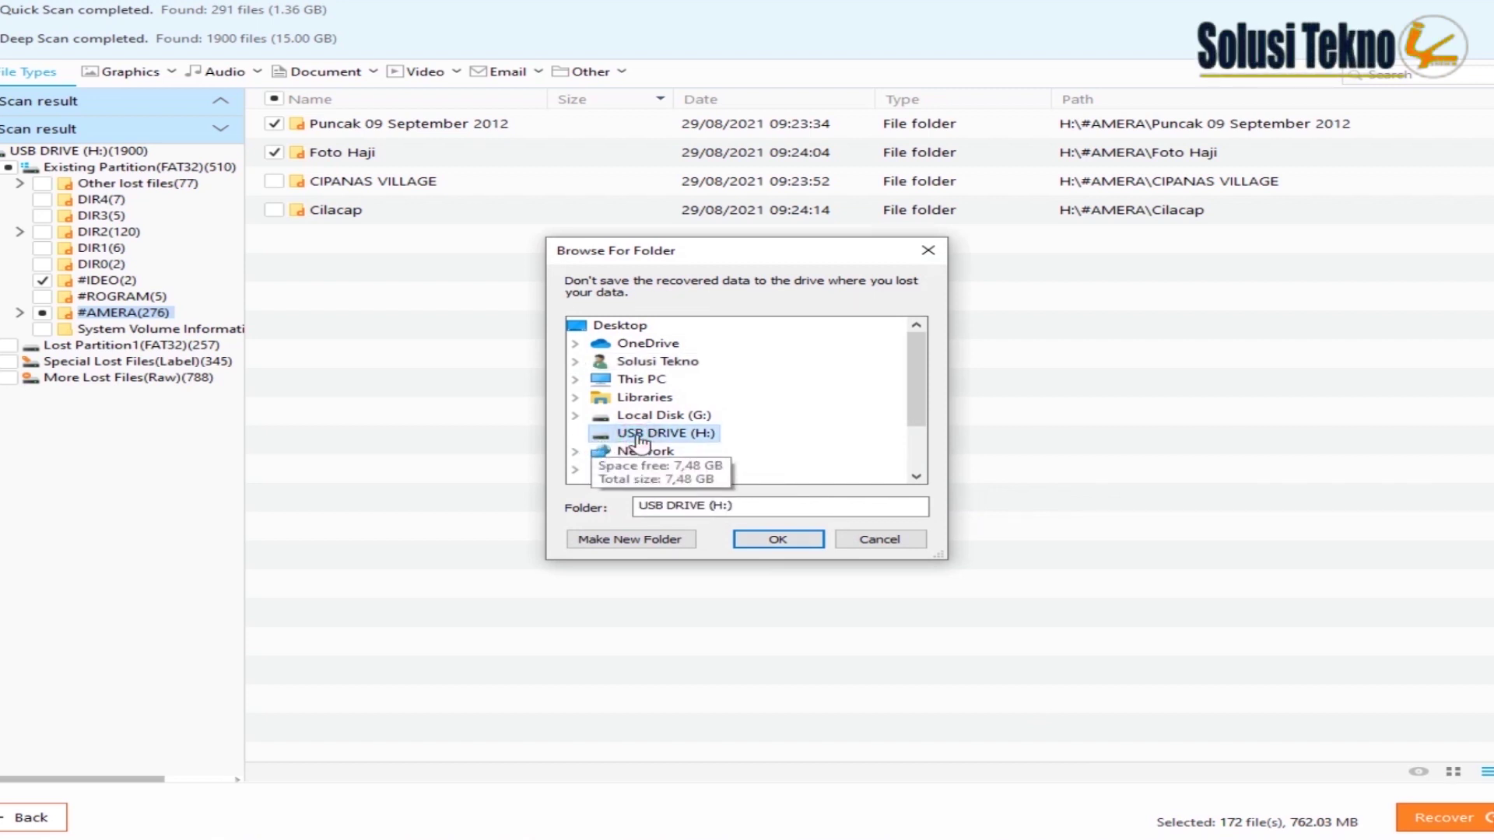
left_click(798, 542)
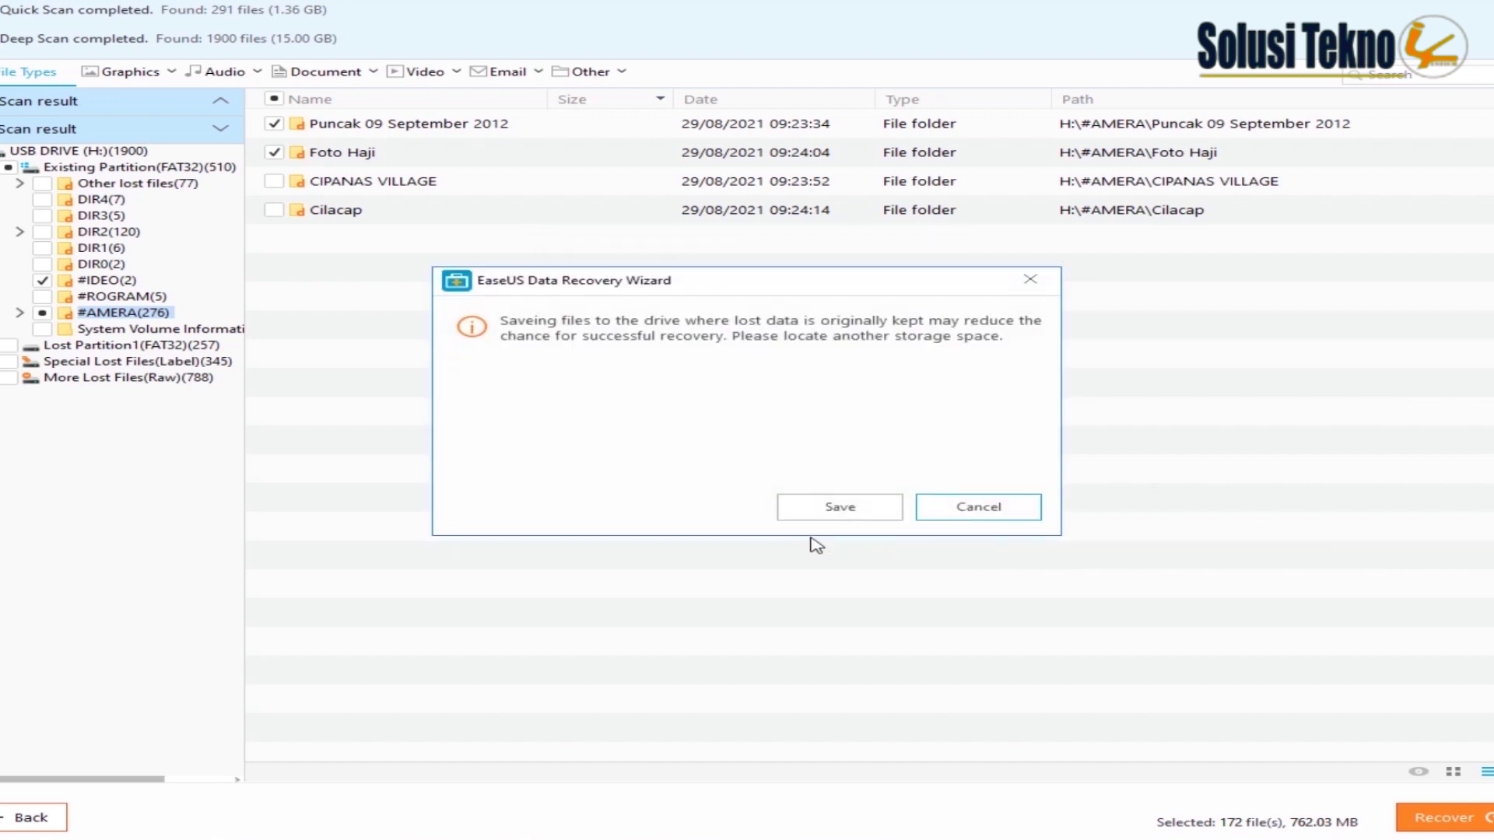
left_click(839, 510)
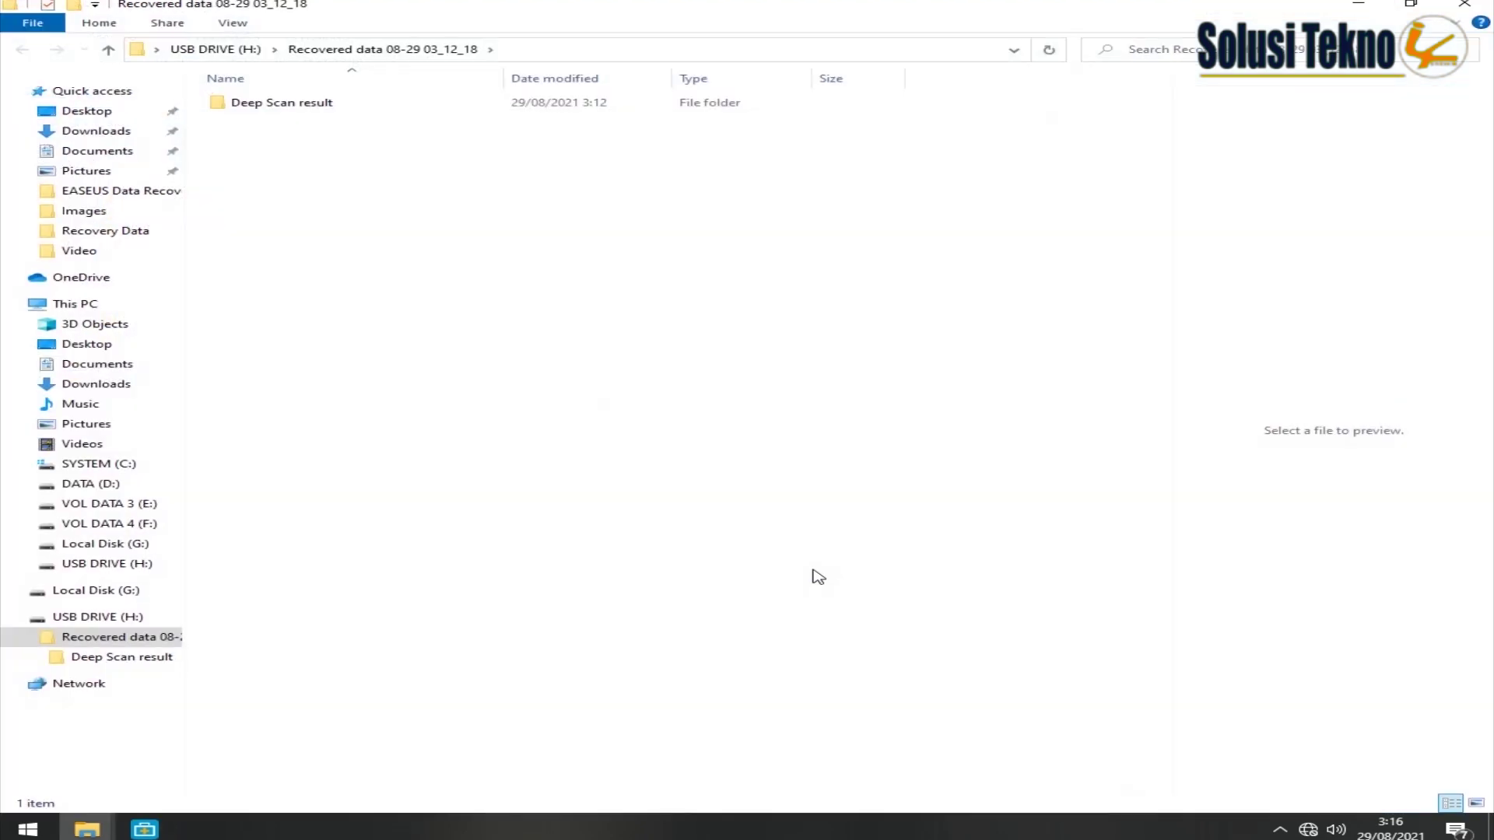
- Look through the recovered photos in the Foto Haji folder inside #AMERA of the Deep Scan result
double_click(281, 101)
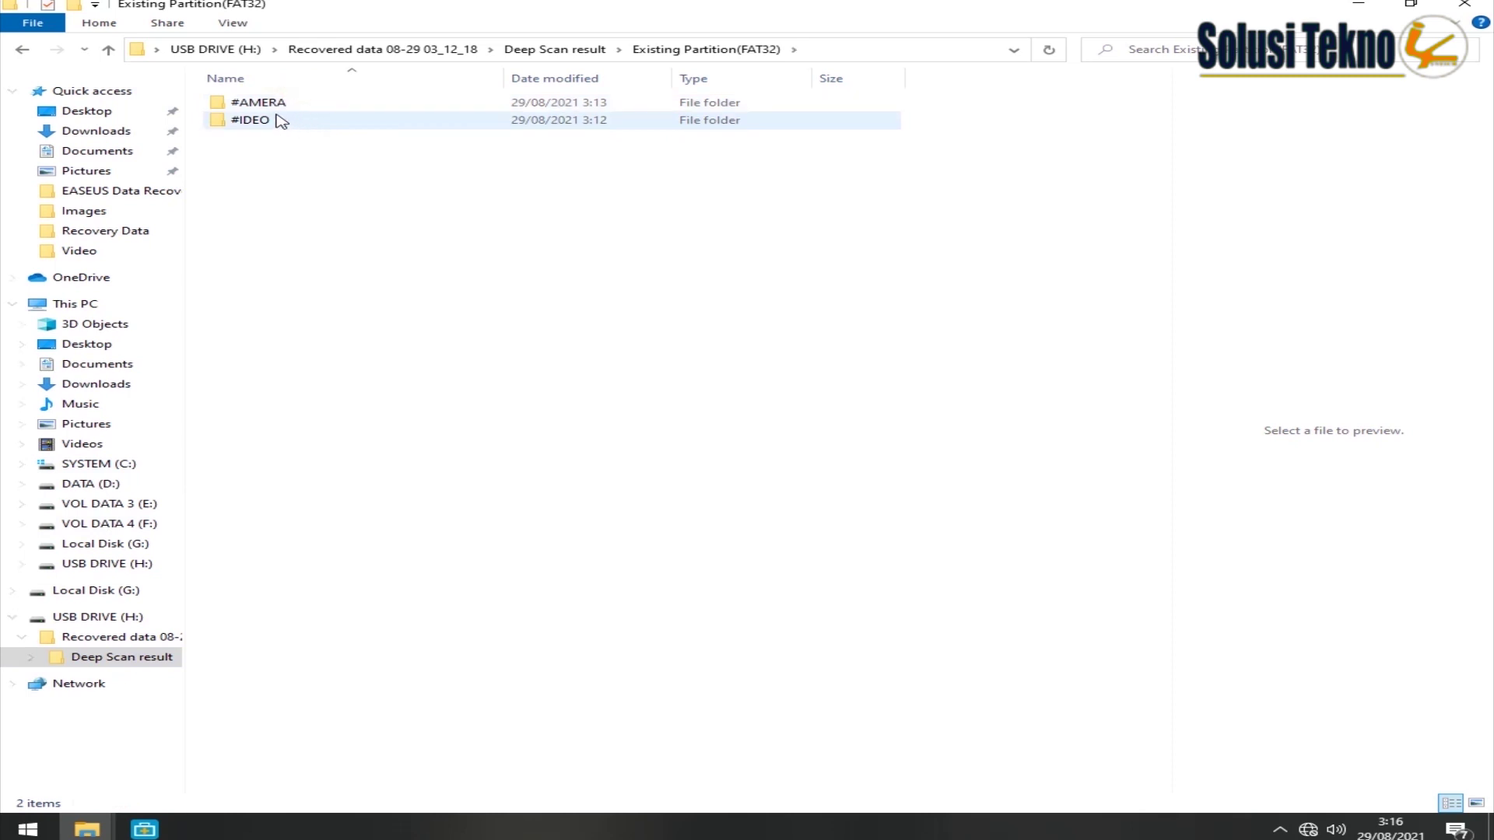
double_click(267, 102)
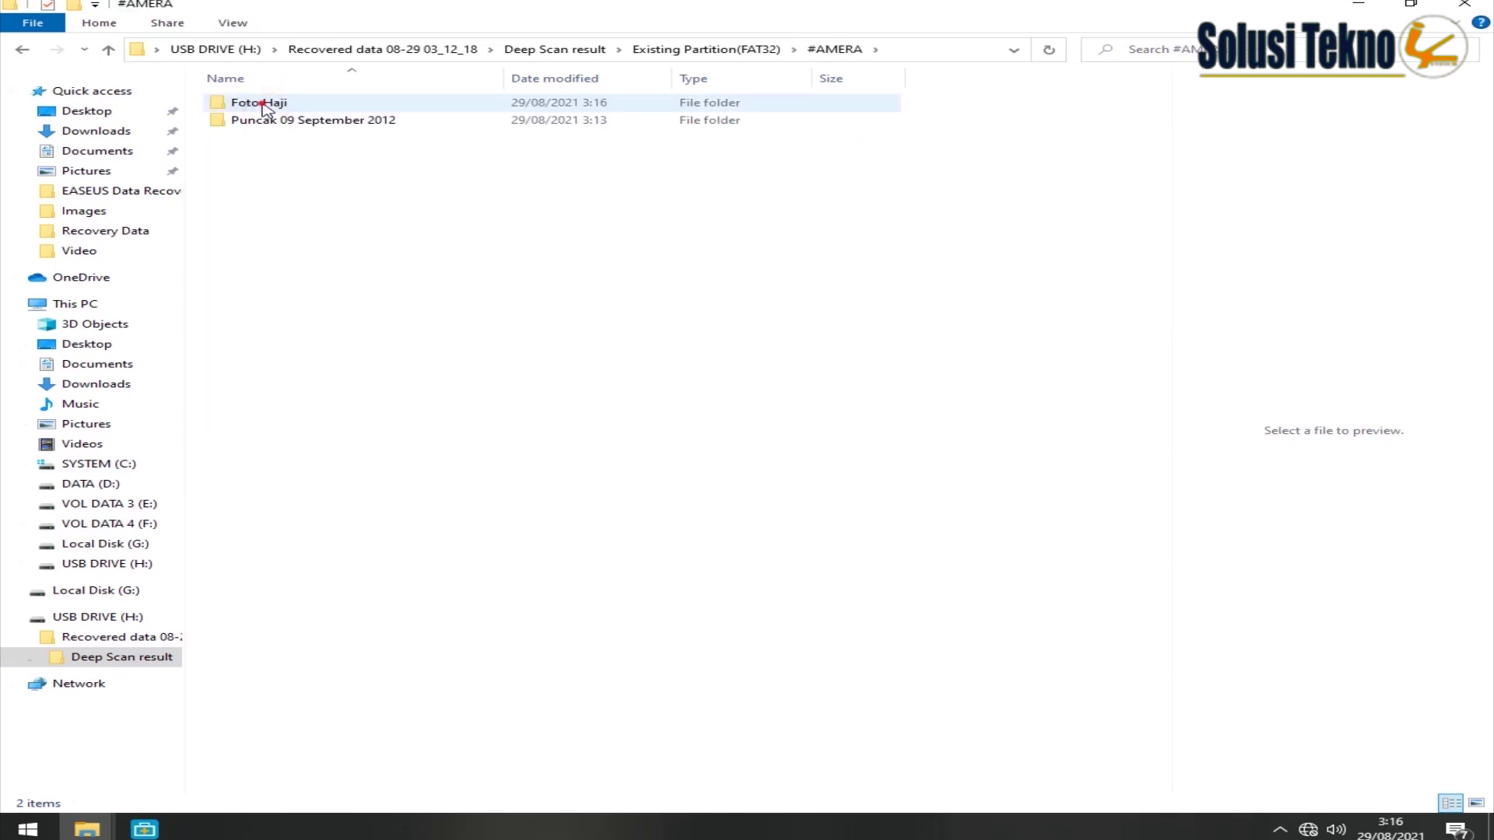
double_click(262, 102)
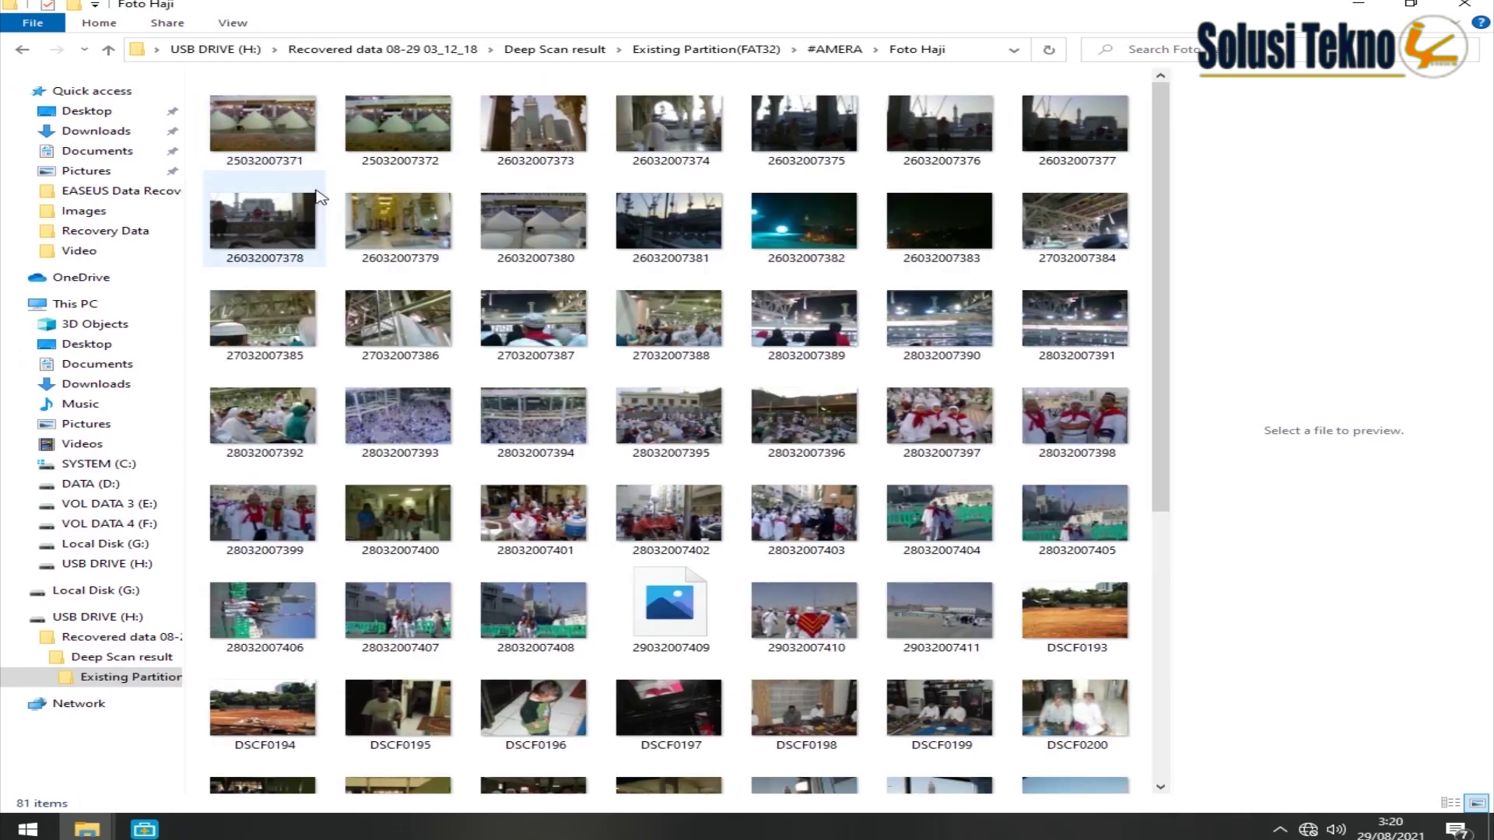
scroll(545, 418, "down", 5)
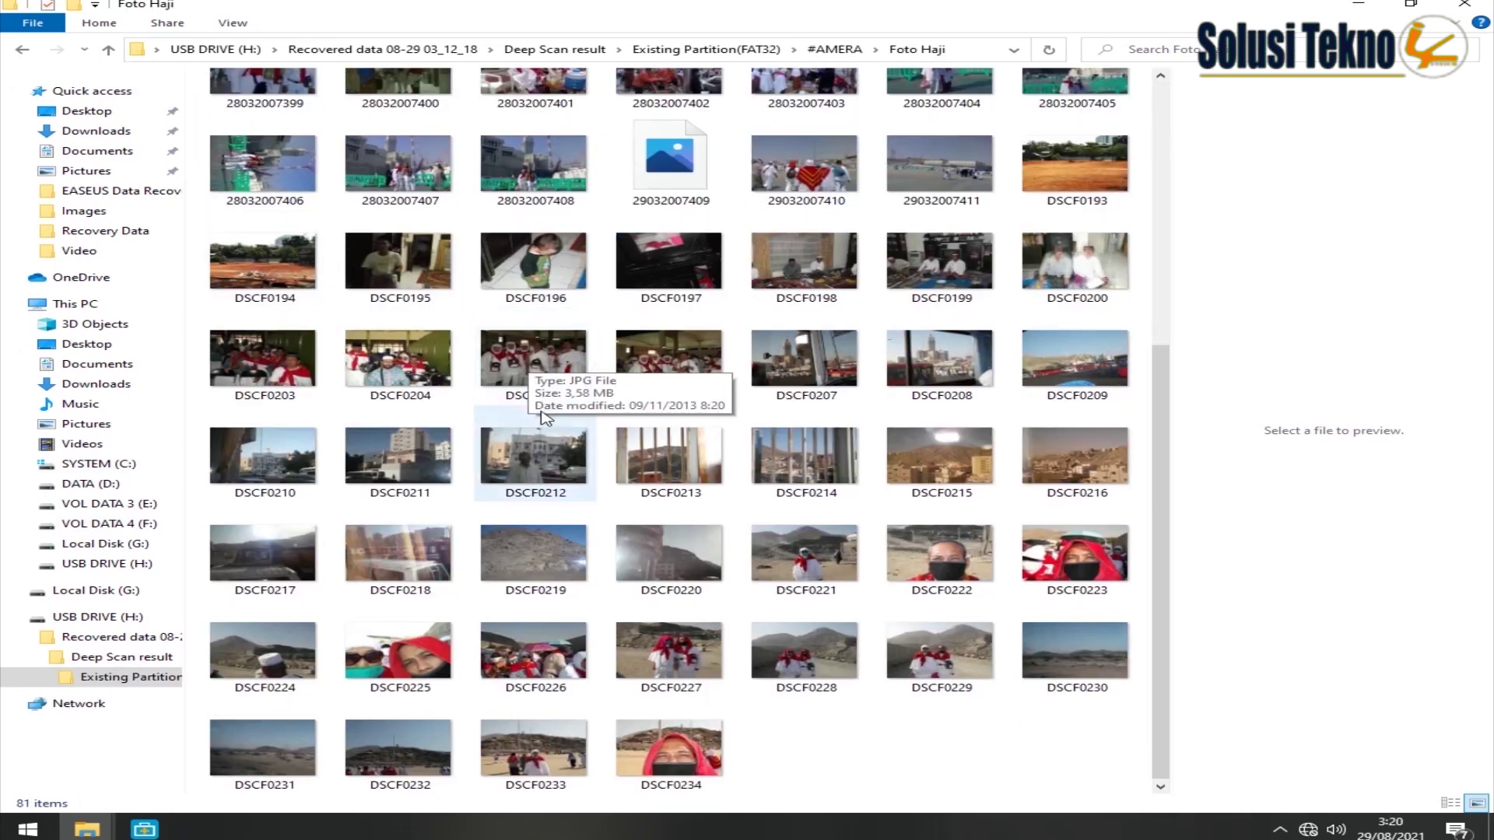
scroll(545, 418, "up", 5)
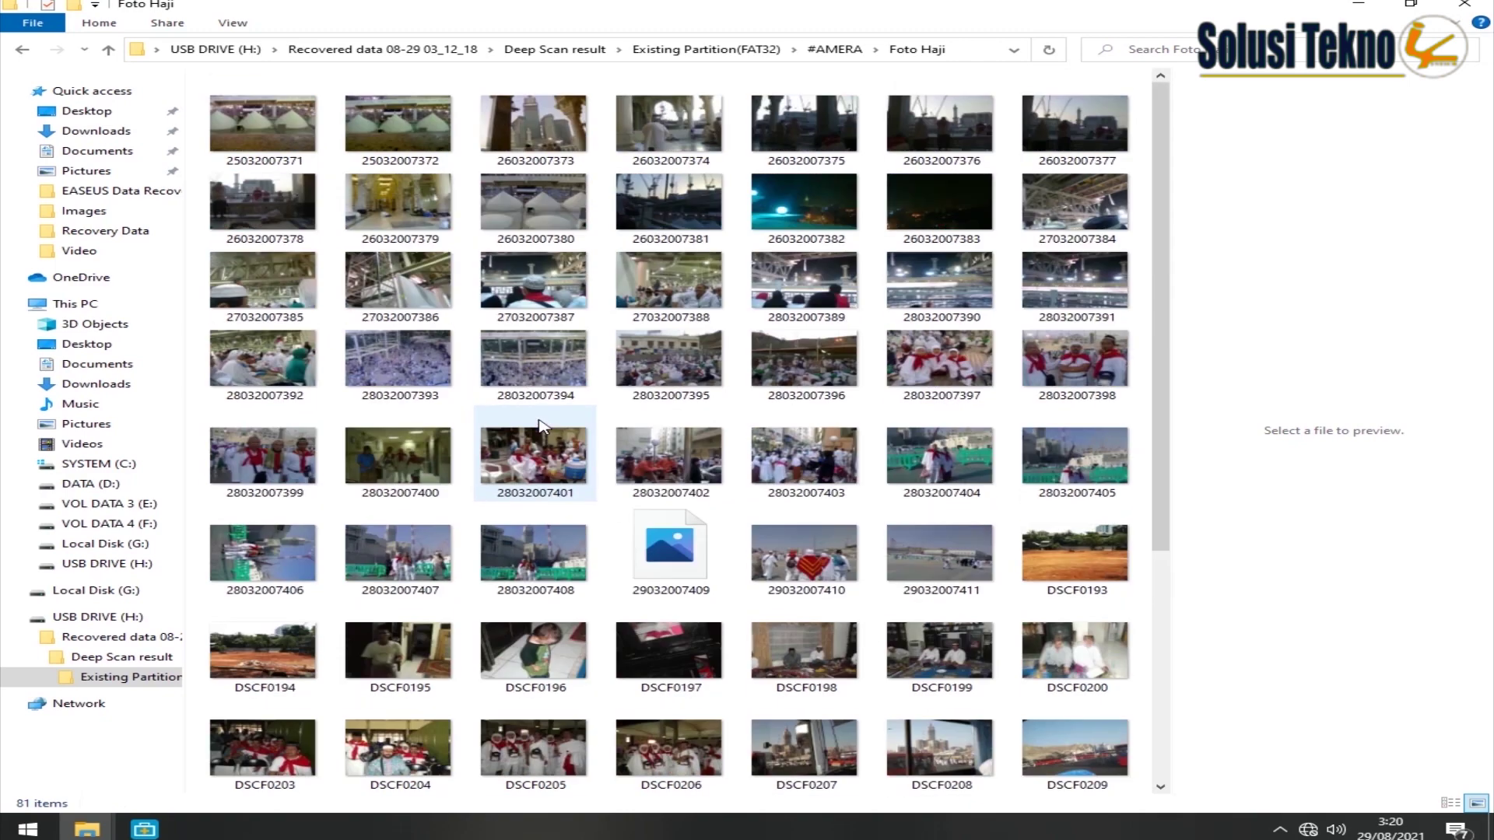
left_click(22, 52)
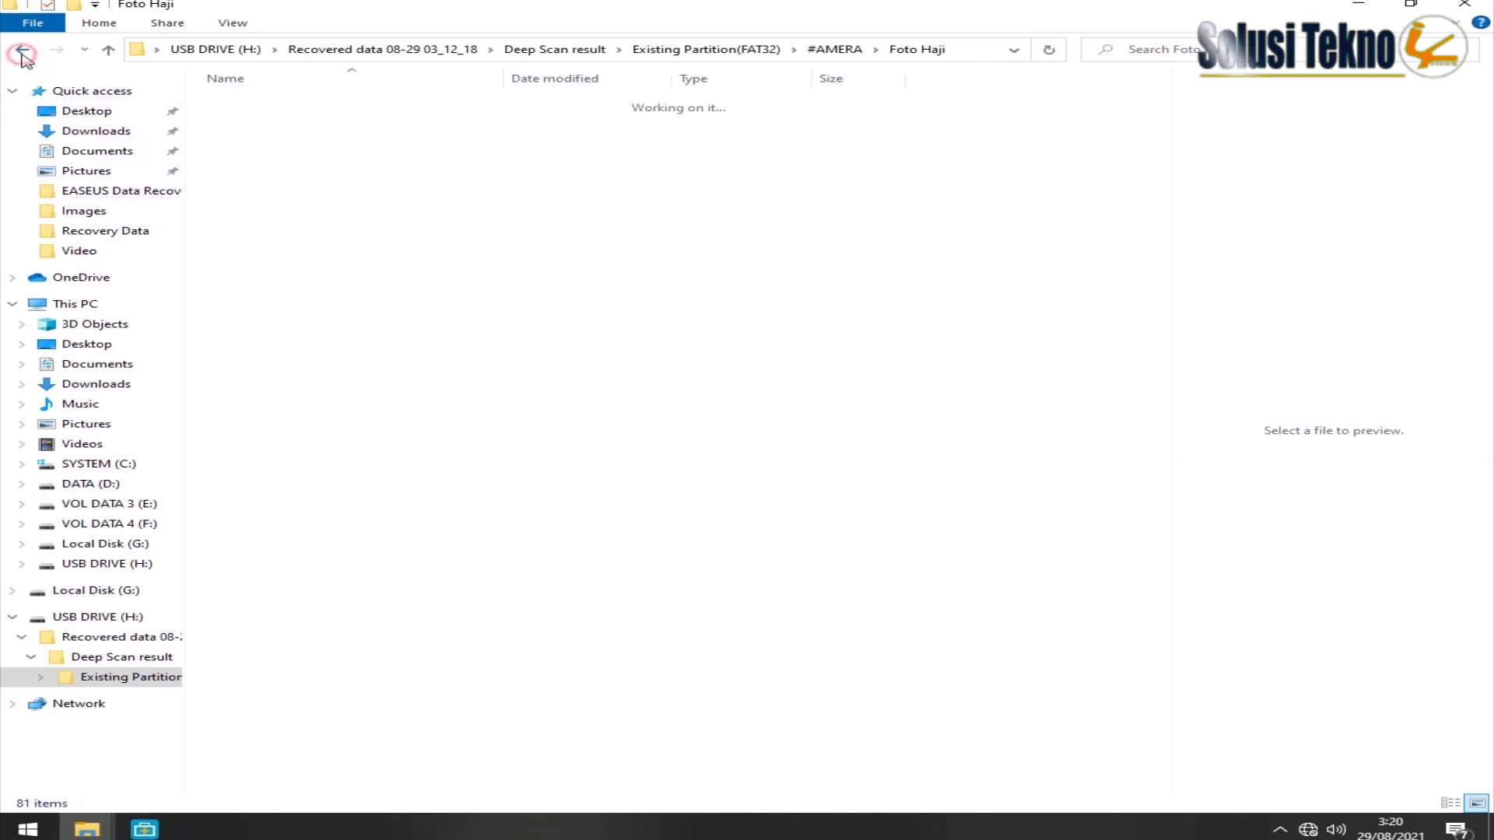
- Look through the recovered photos in Puncak 09 September 2012, and return to the Existing Partition(FAT32) folder
double_click(267, 123)
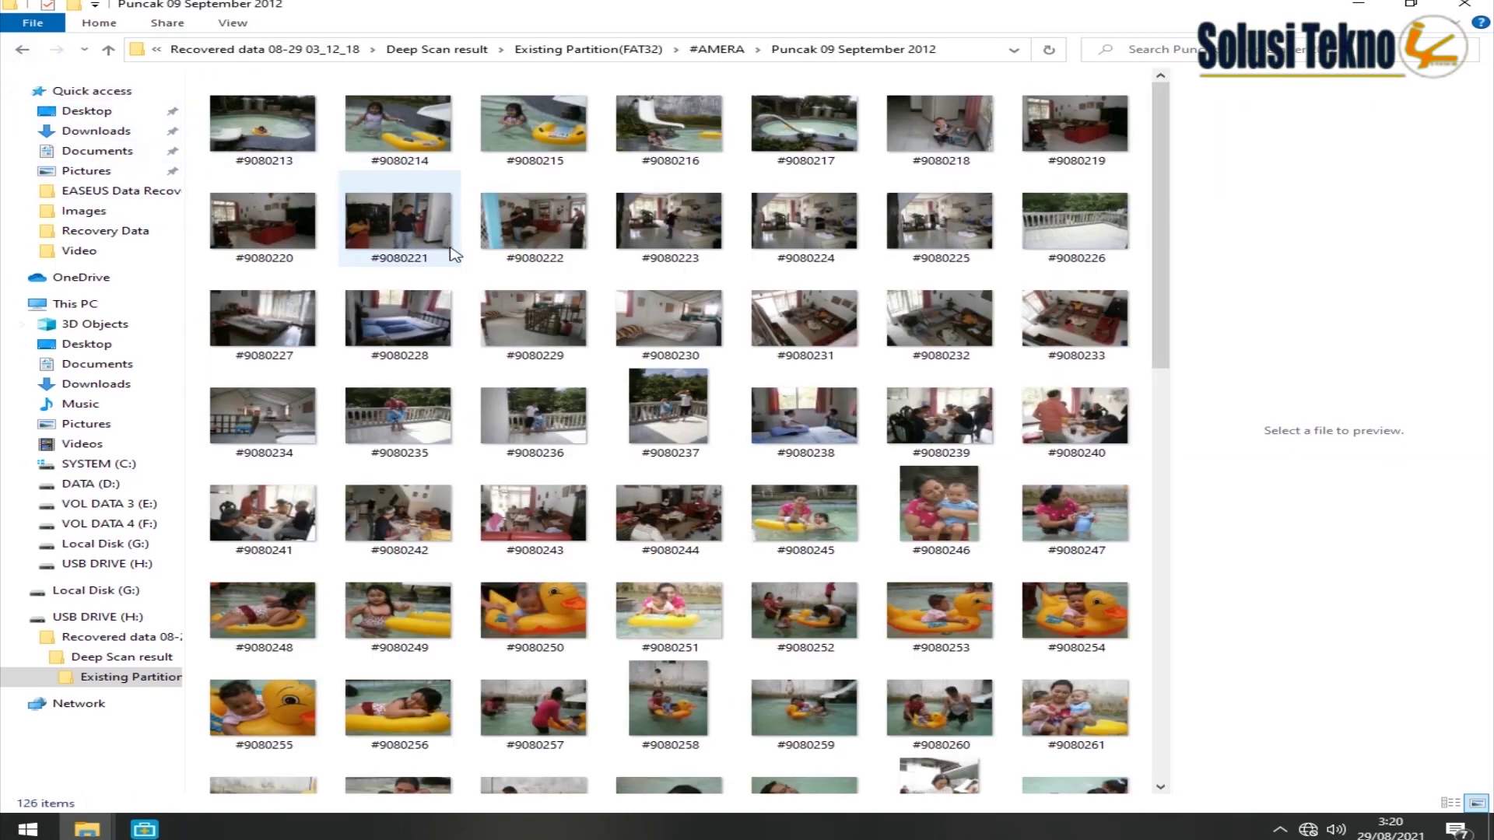
scroll(451, 253, "down", 10)
scroll(495, 495, "up", 10)
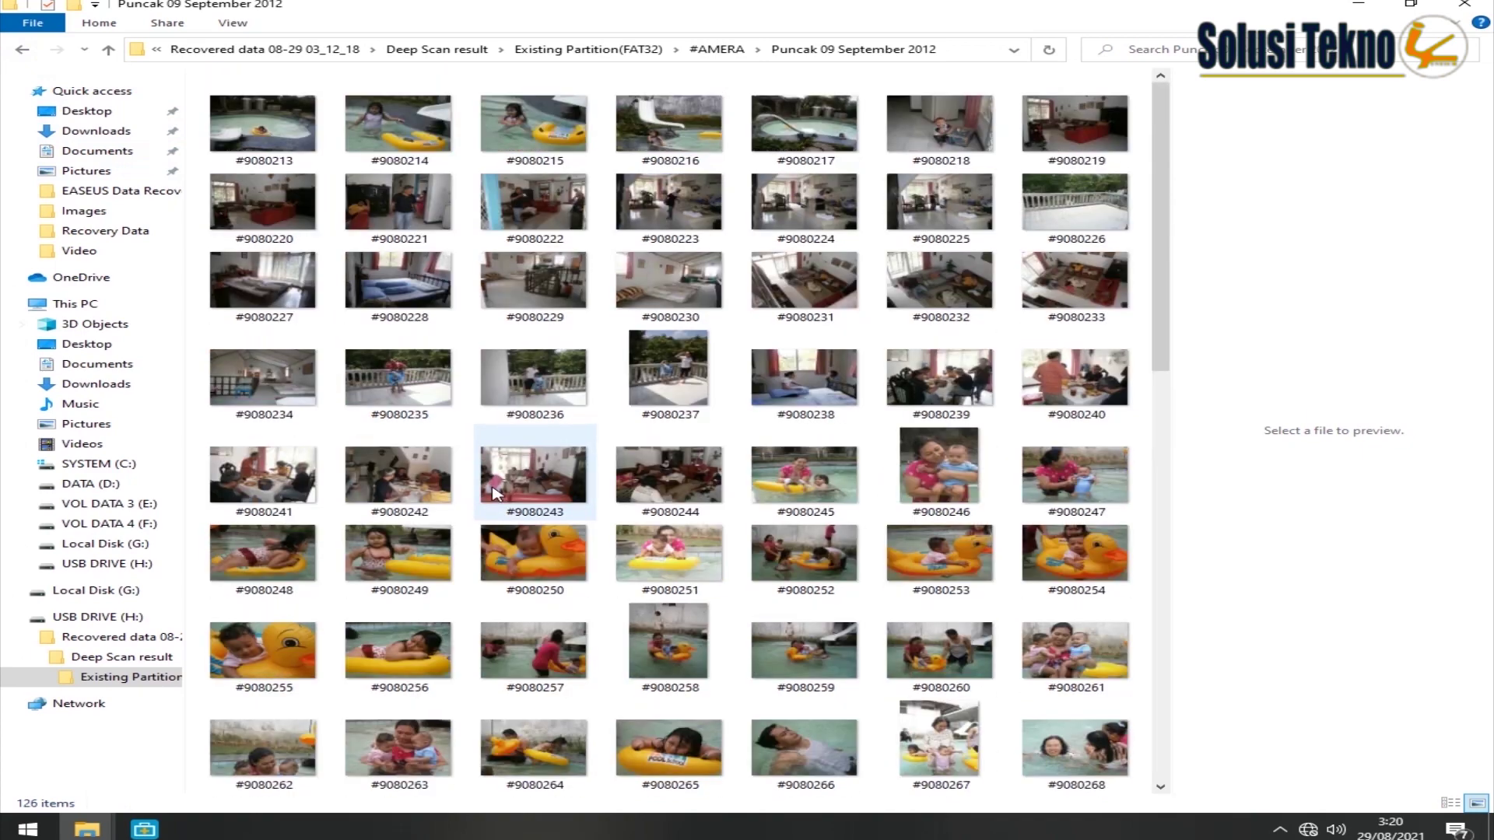
left_click(23, 49)
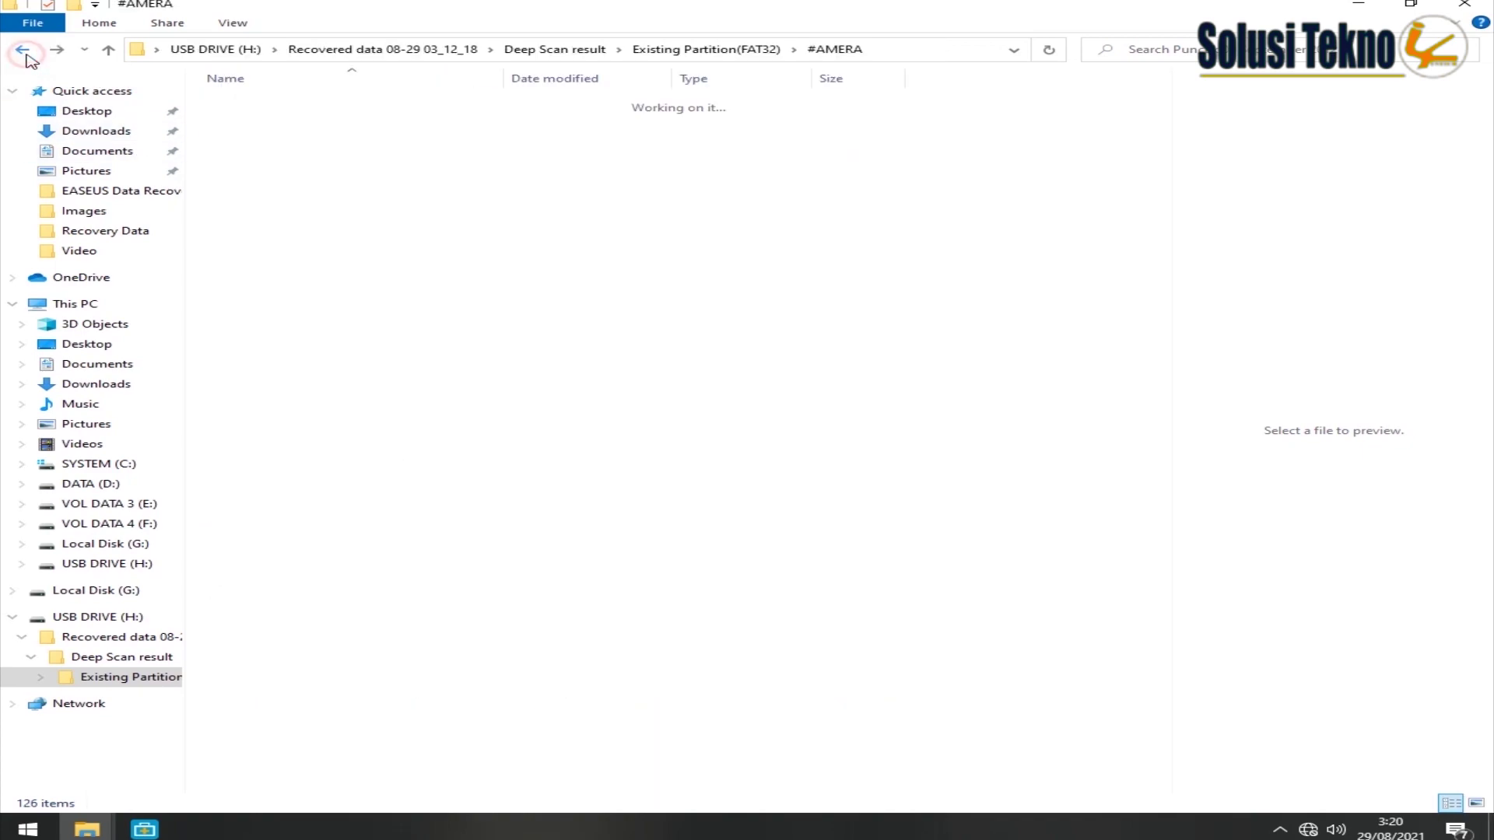
left_click(302, 201)
left_click(20, 56)
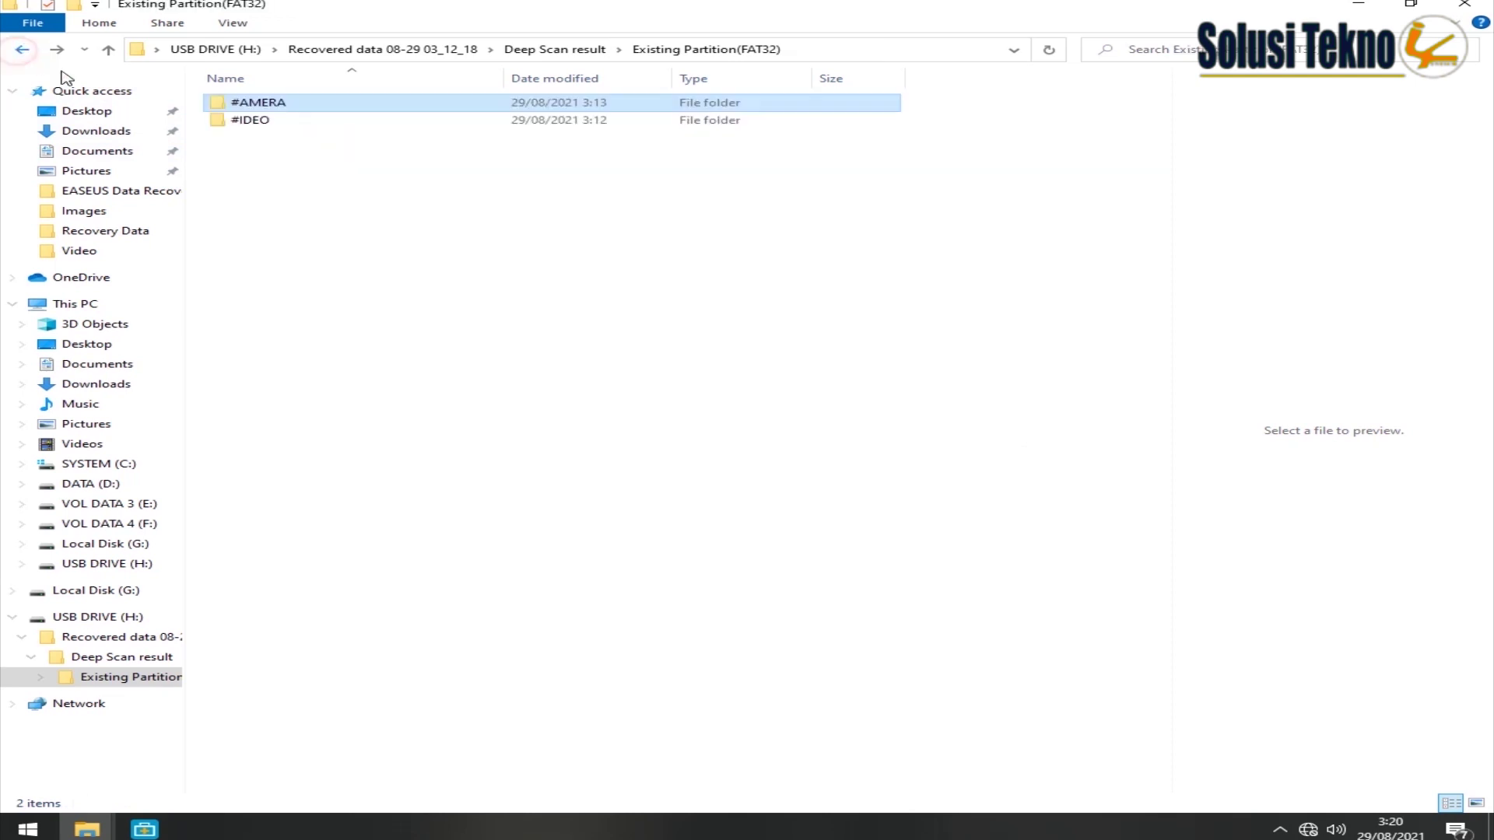
- Play the recovered video 25 Efek Transisi Adobe Premiere Pro from the #IDEO folder in VLC media player to check it
left_click(246, 127)
double_click(246, 122)
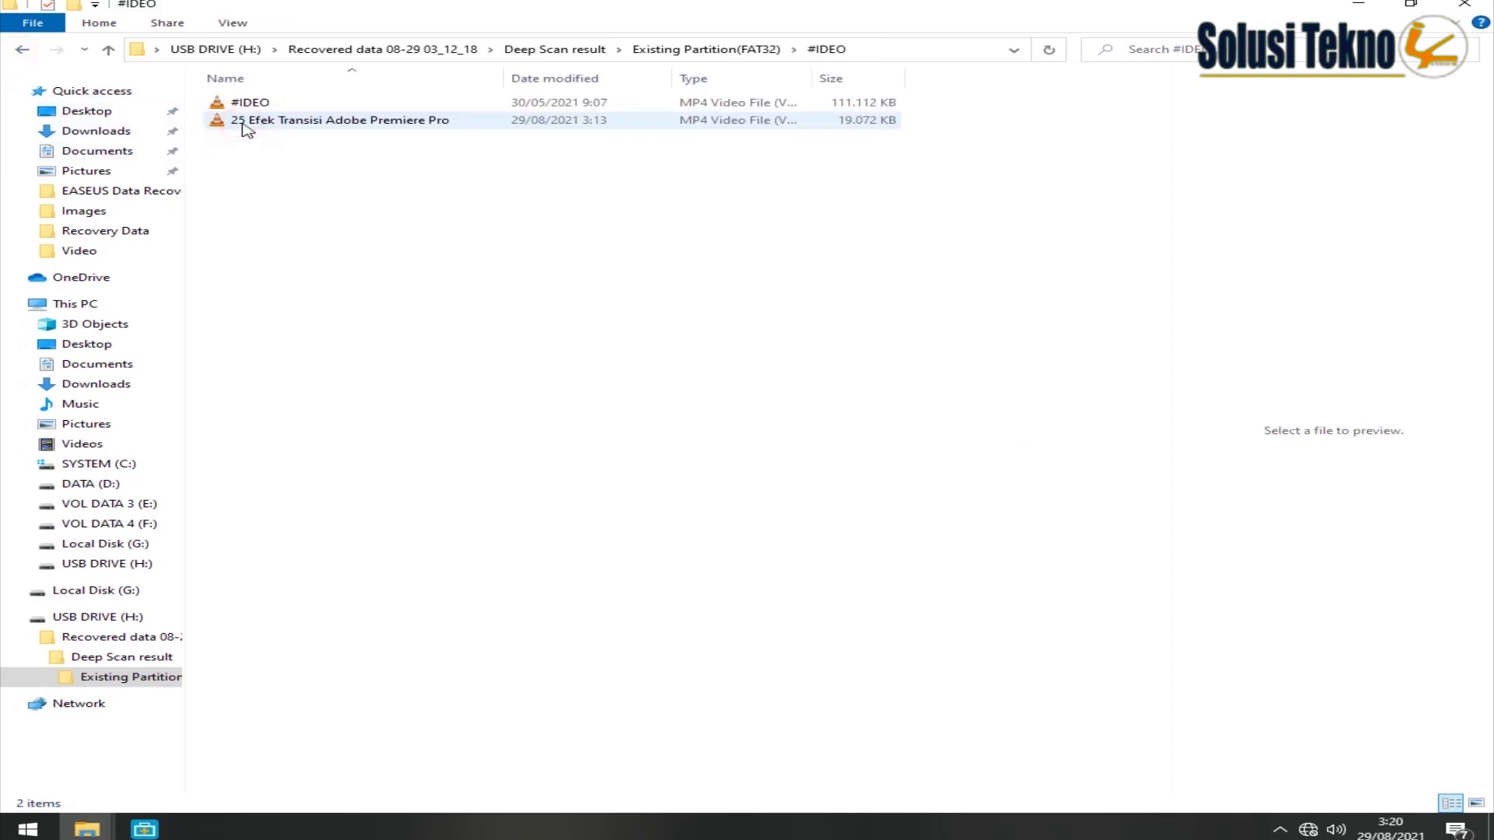
left_click(262, 160)
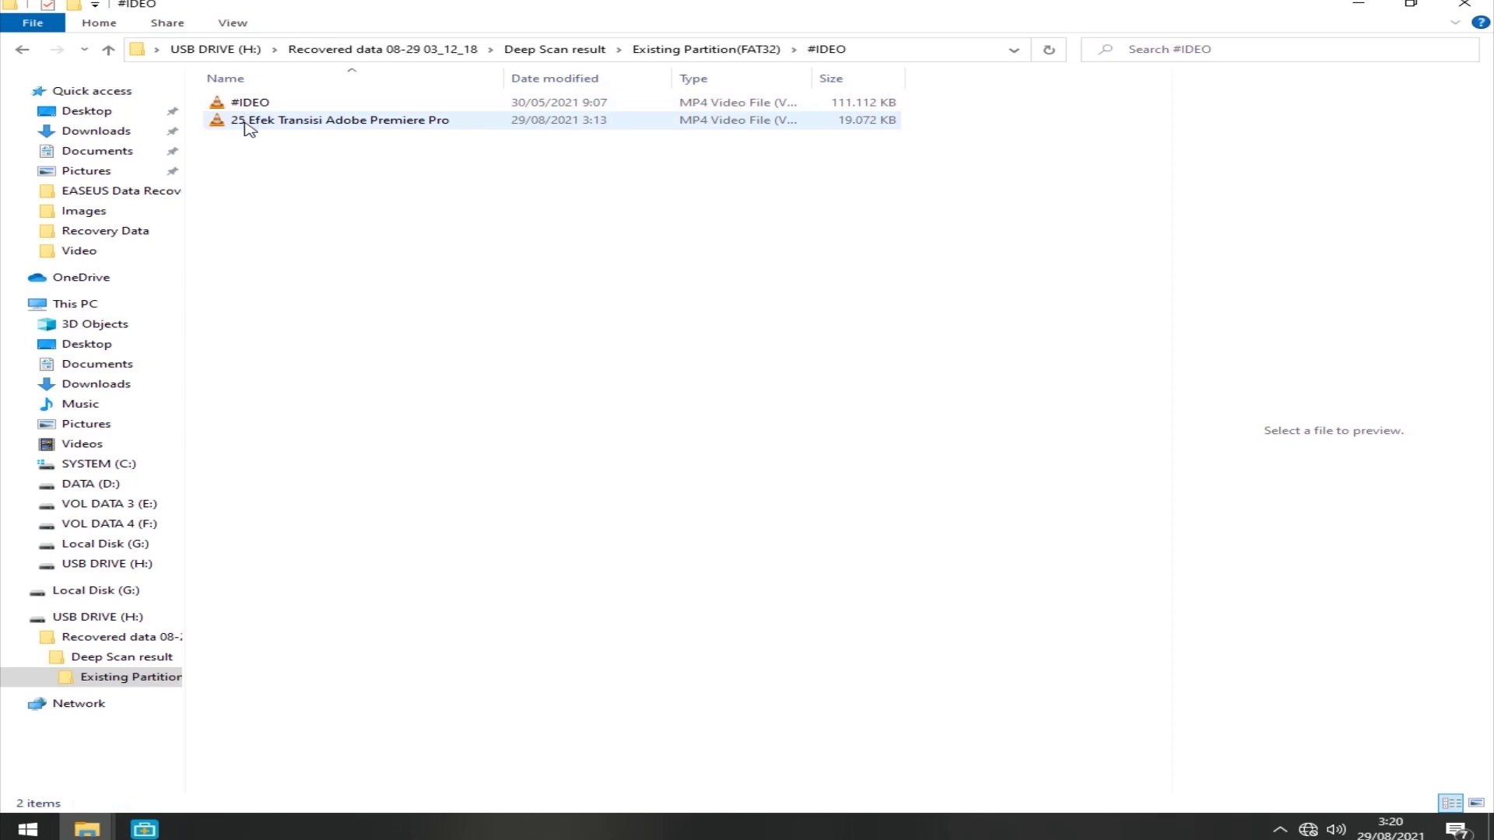
left_click(247, 127)
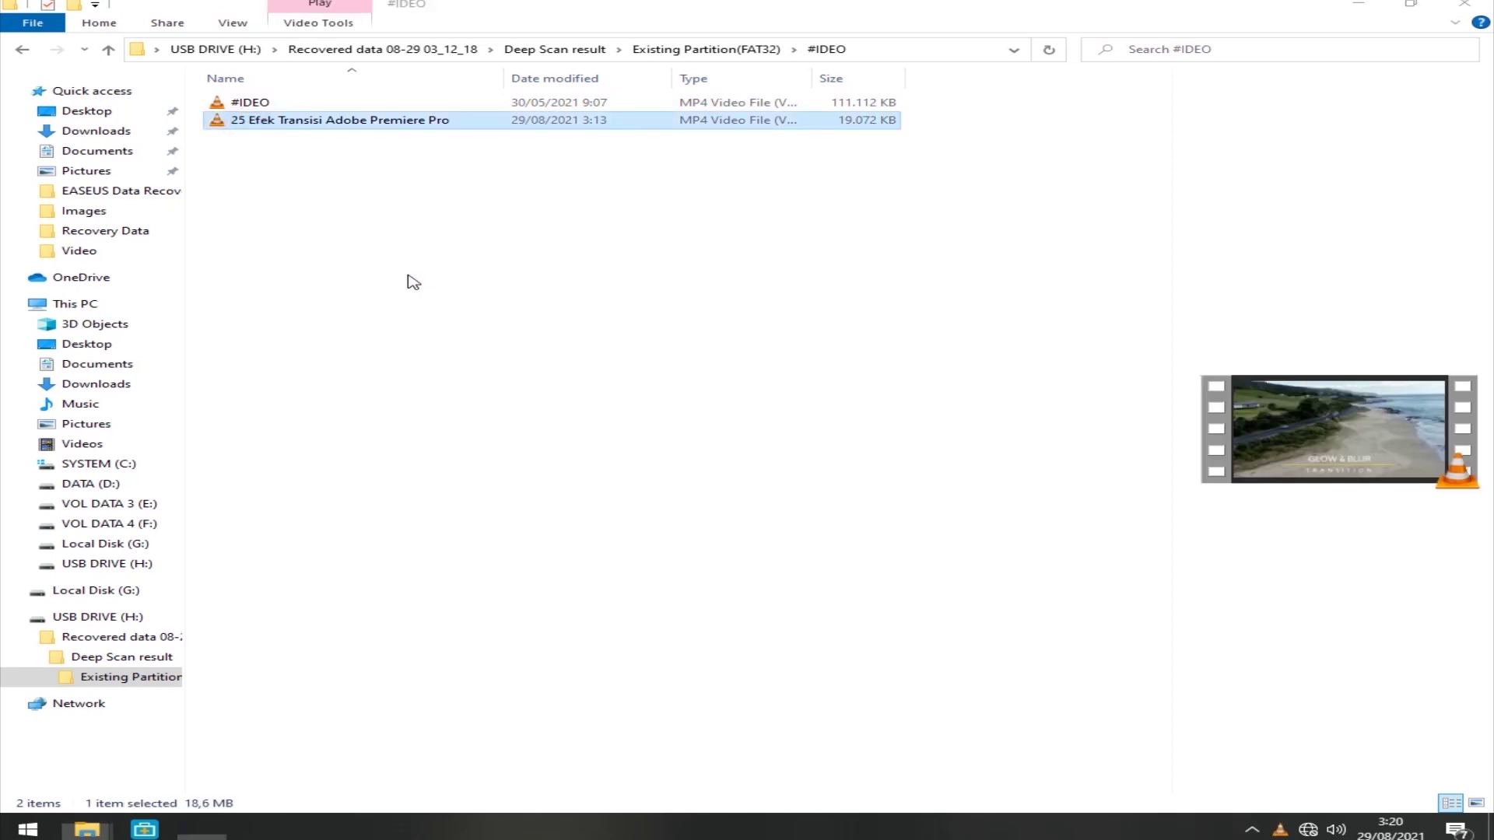
key("Return")
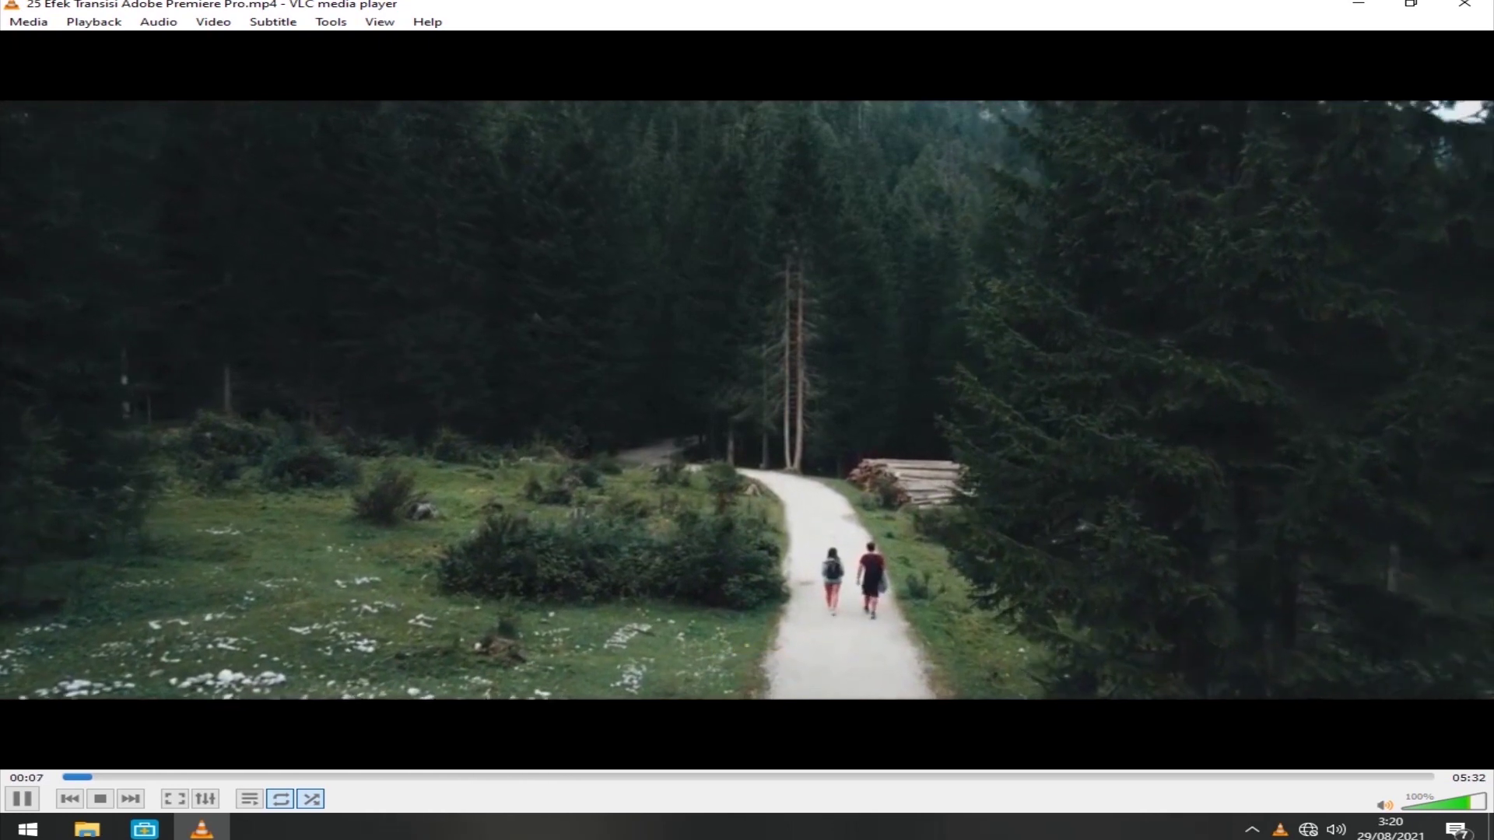
key("p")
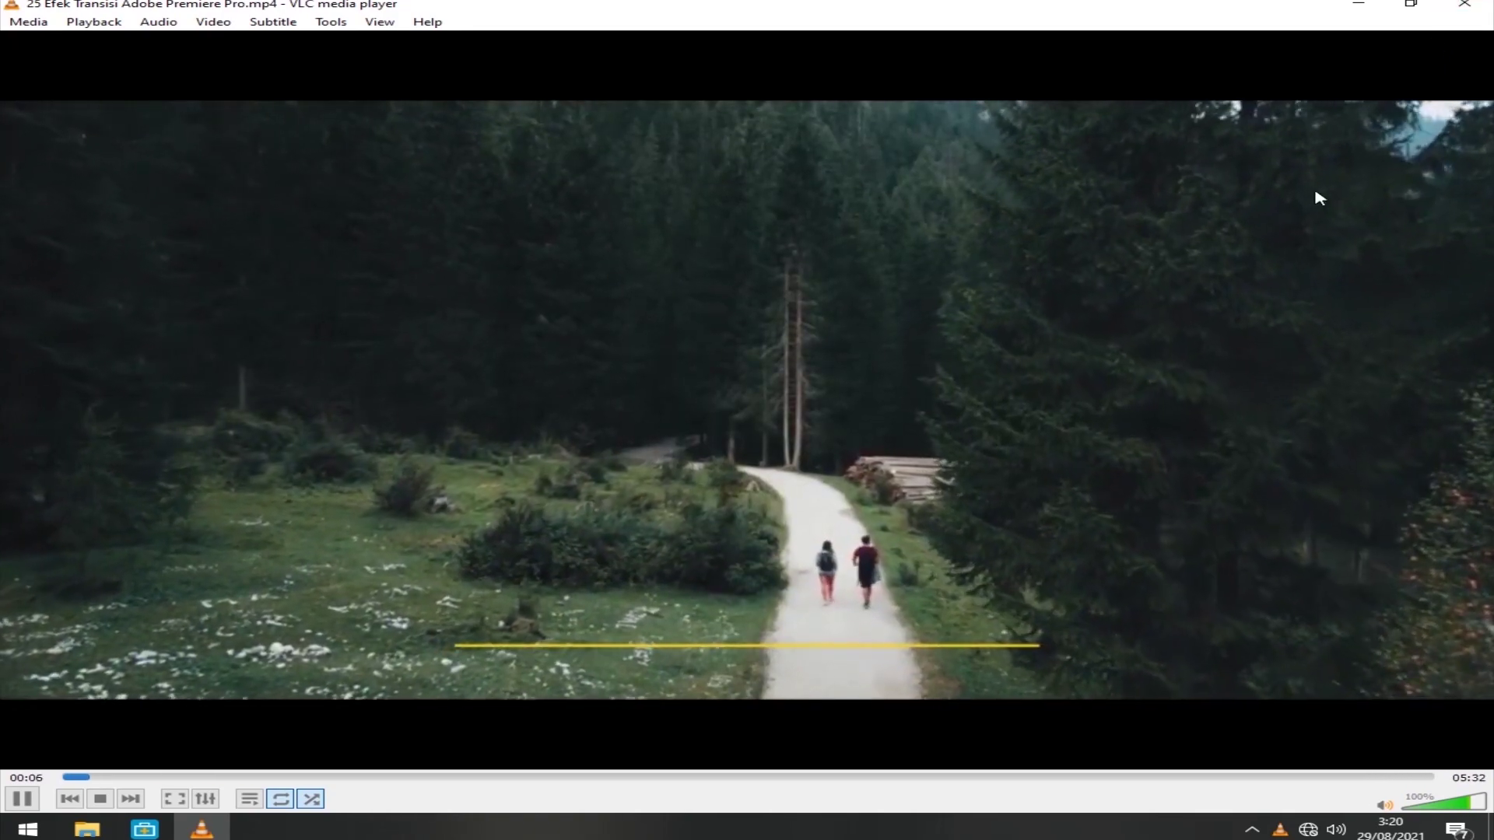
key("p")
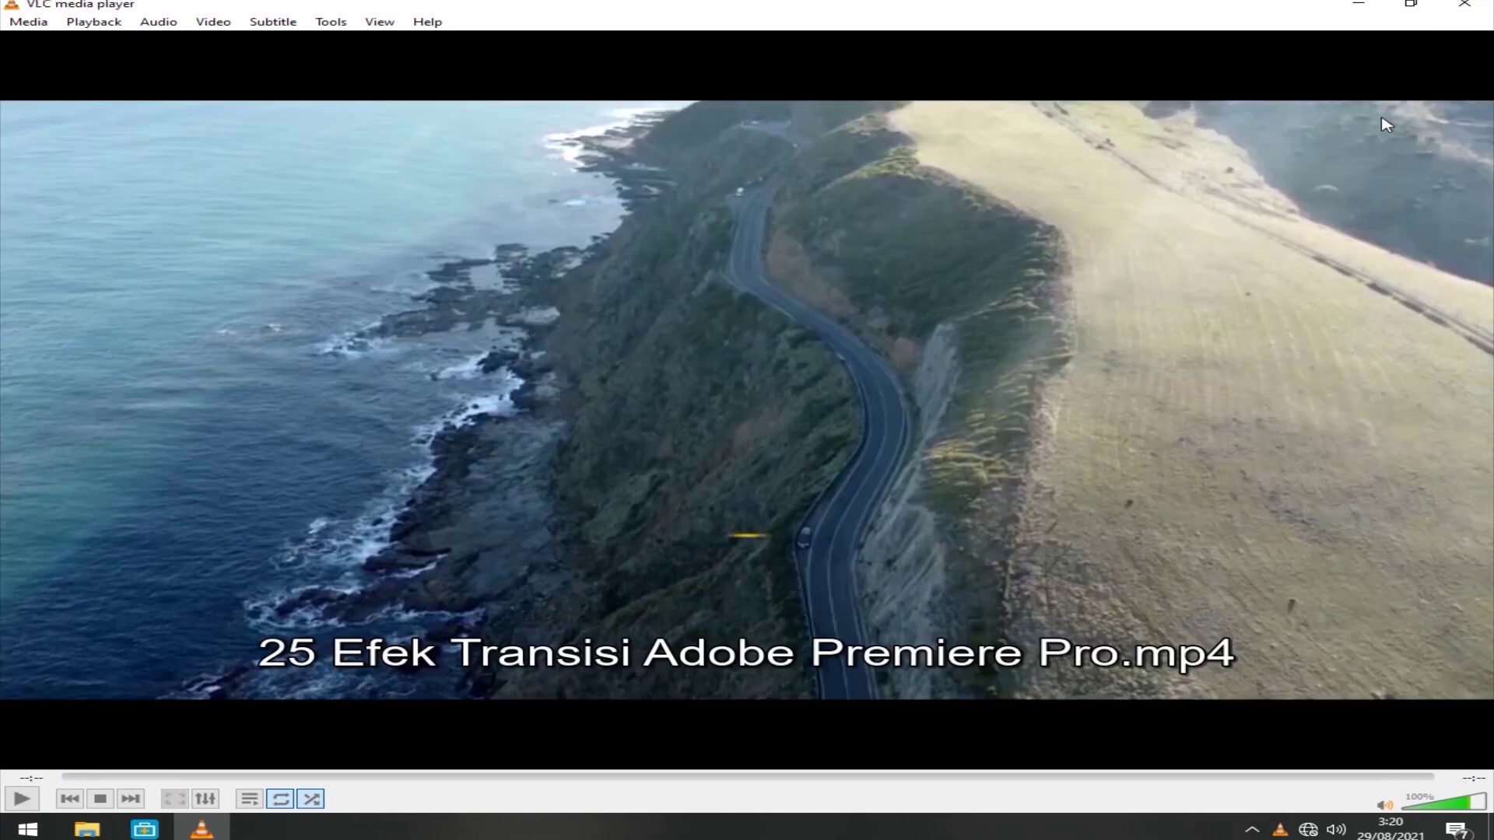